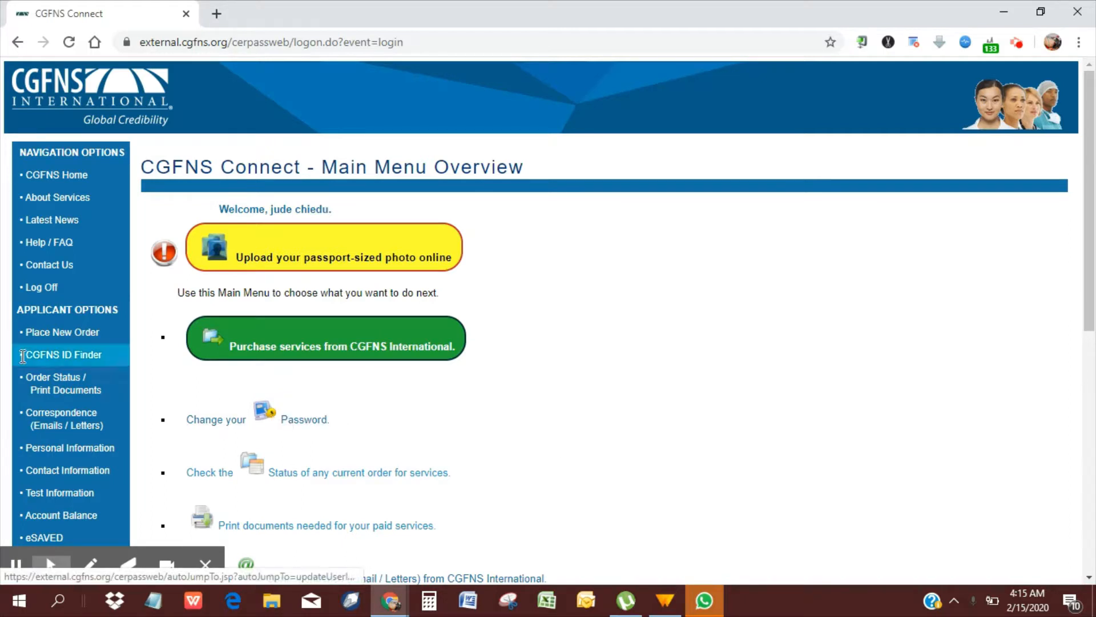
Start placing a new order and begin the service selection process.
left_click(97, 339)
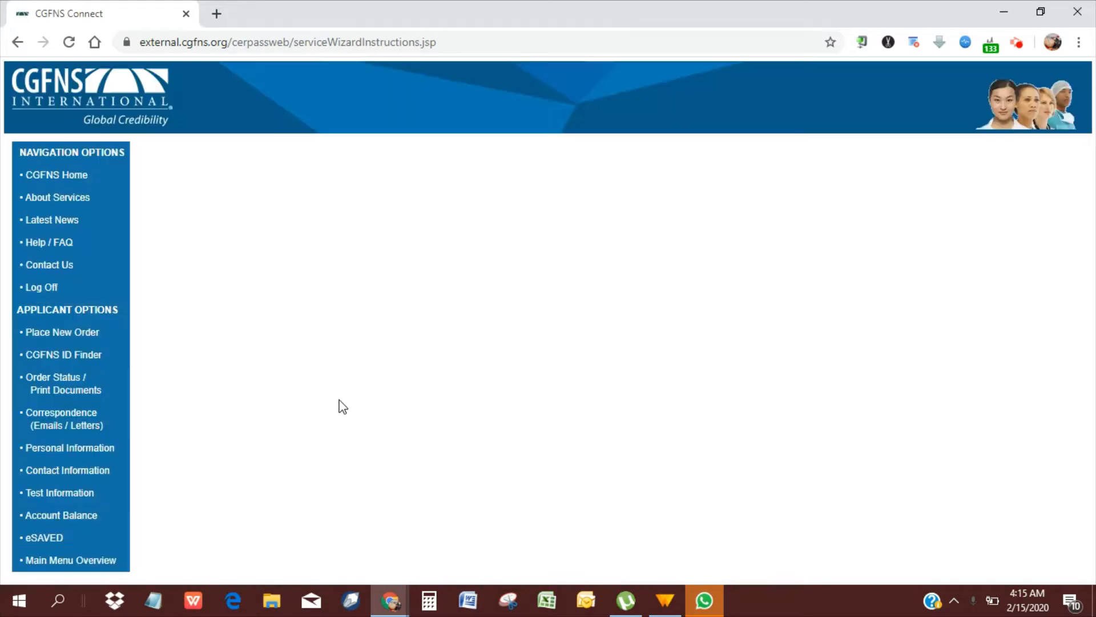
scroll(1094, 181, "down", 3)
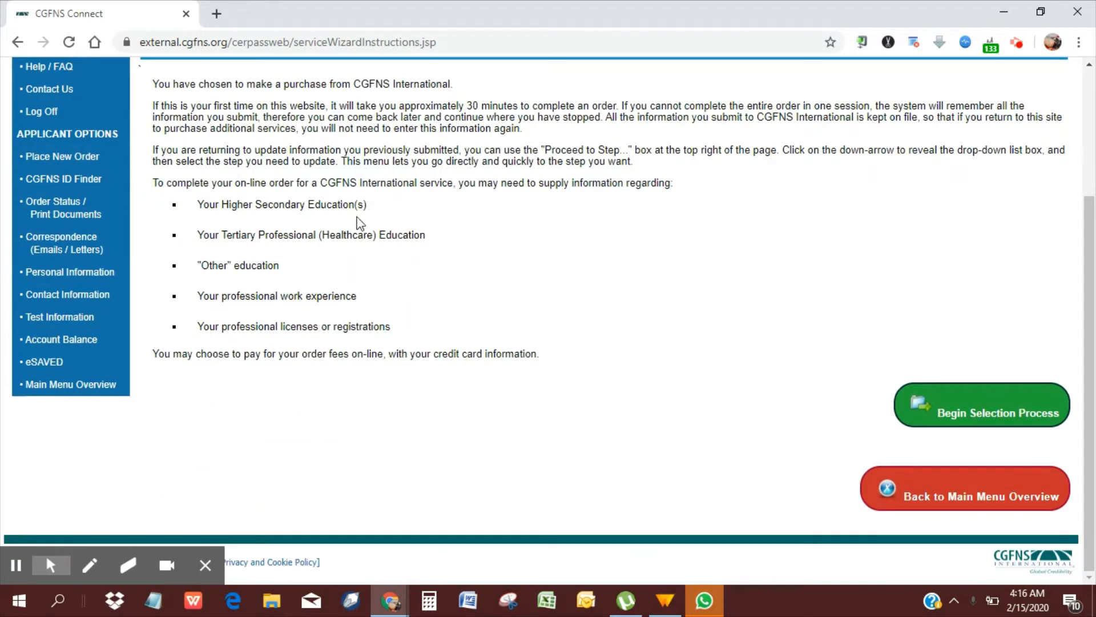
left_click(987, 420)
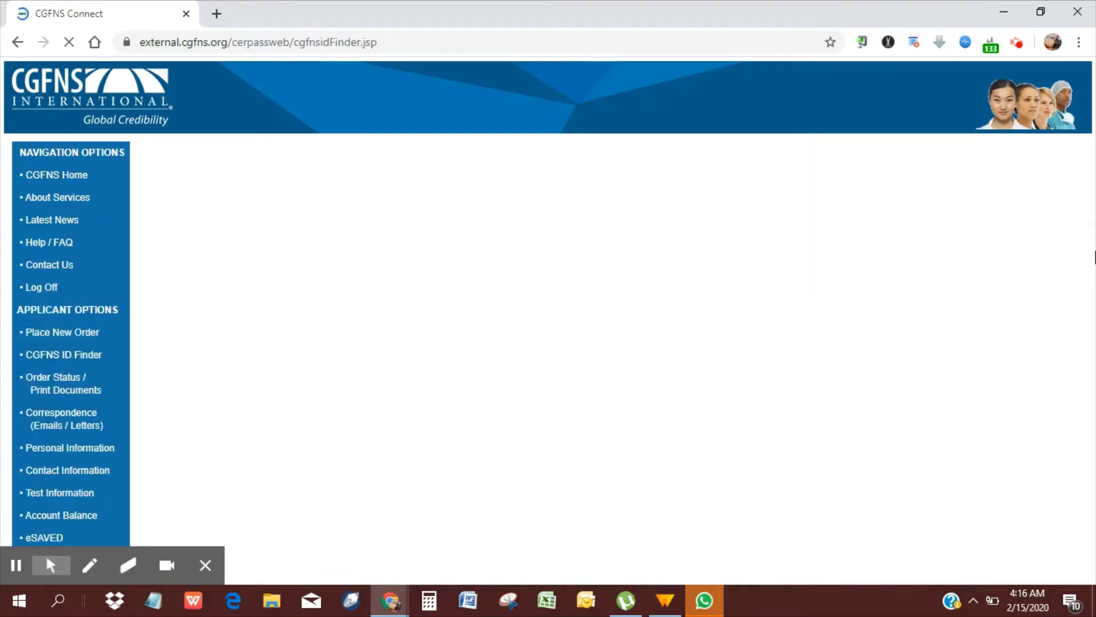
Declare yourself a new user who has never used CGFNS or its affiliates before.
scroll(627, 375, "down", 2)
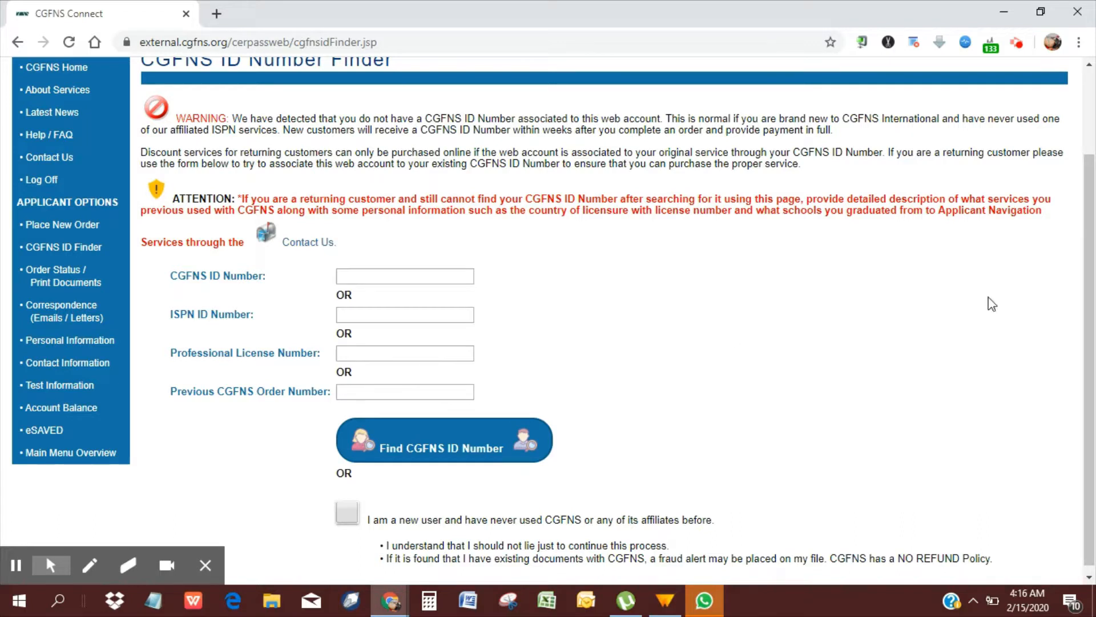
scroll(1016, 319, "down", 1)
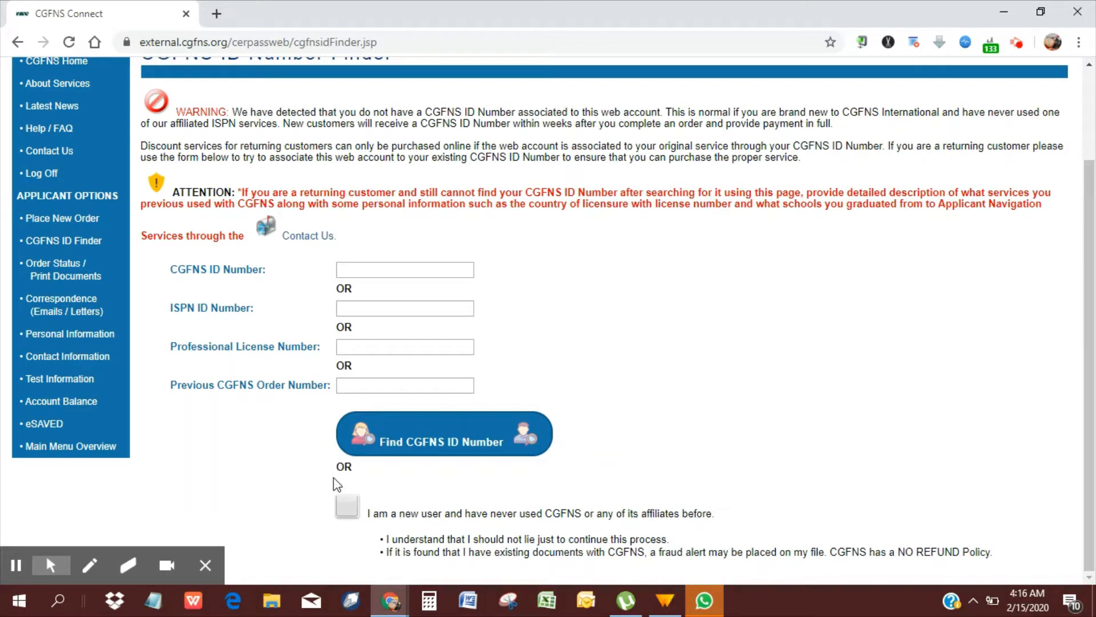
left_click(347, 505)
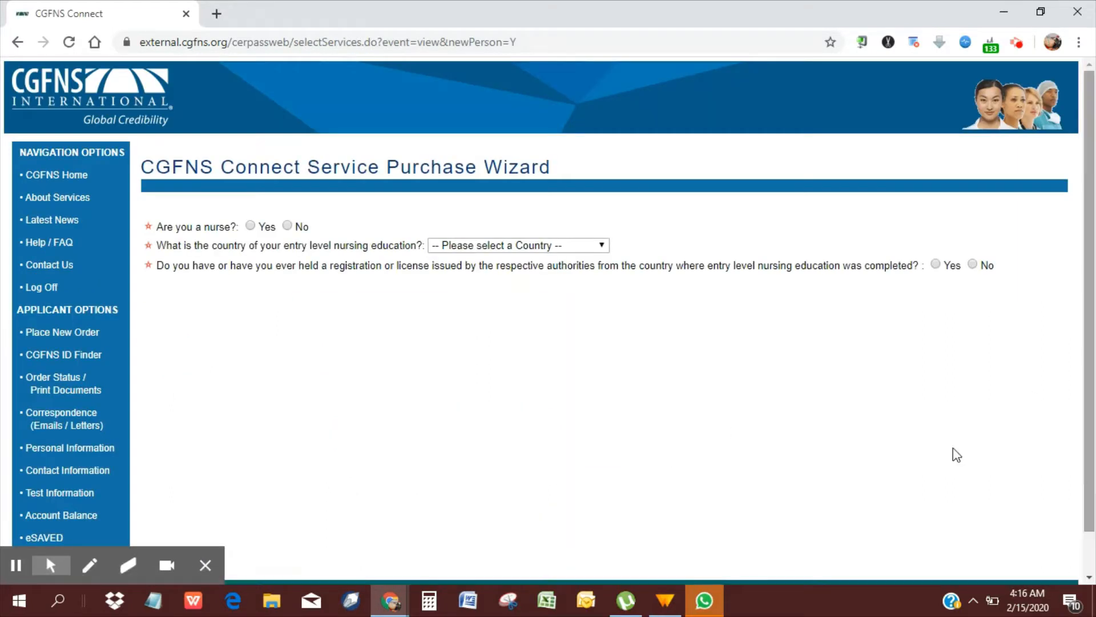
Answer Yes to being a nurse, choose Nigeria as the nursing education country, and Yes to holding a registration.
left_click(258, 227)
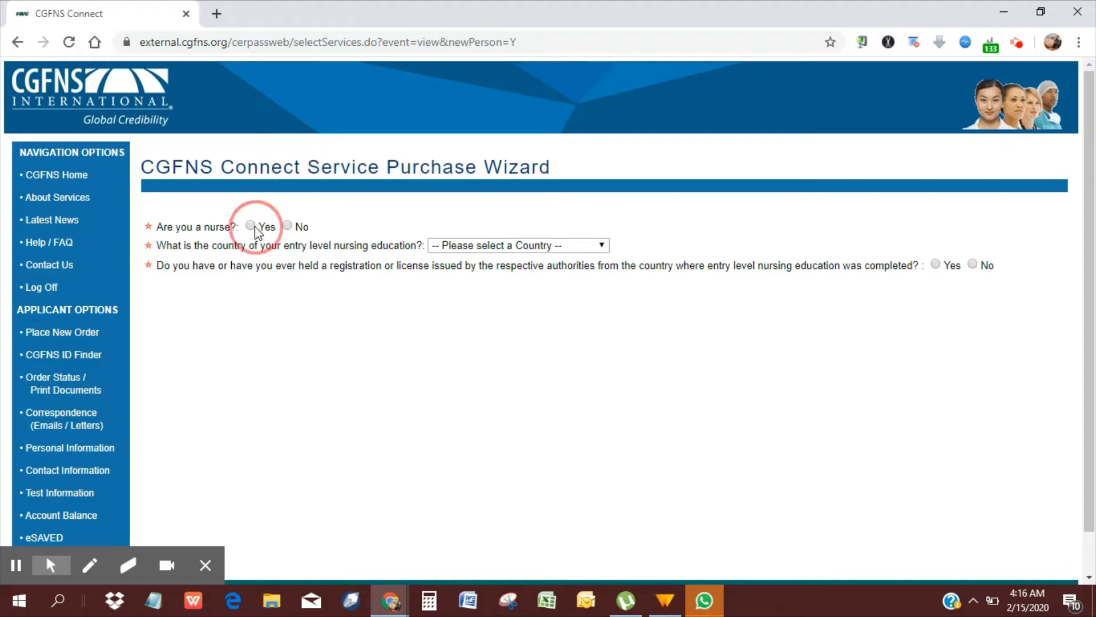
left_click(603, 246)
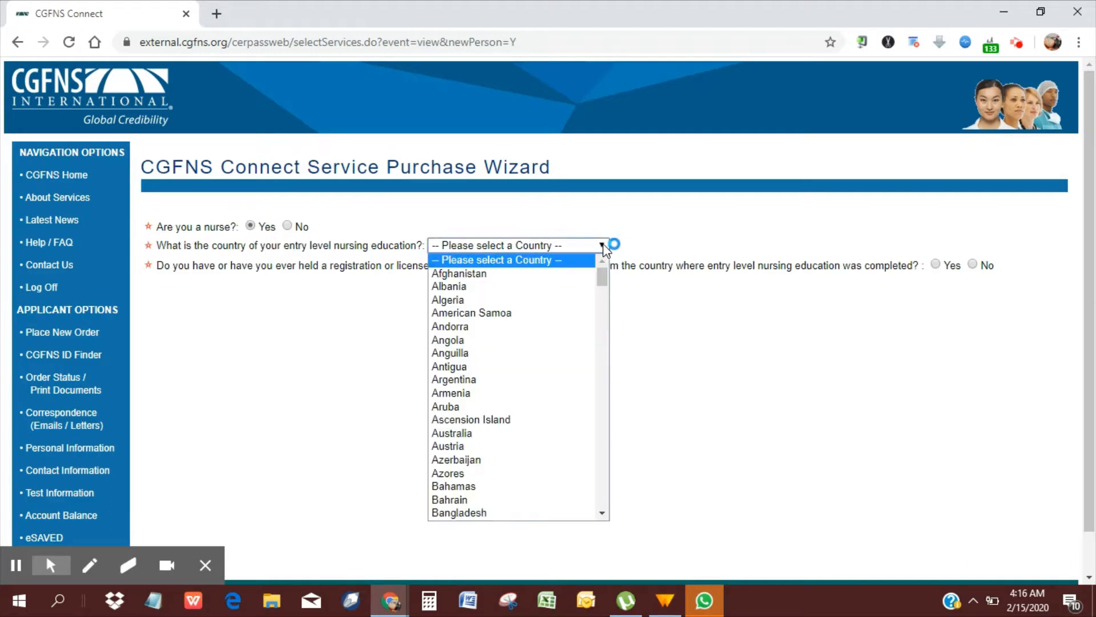
type("ni")
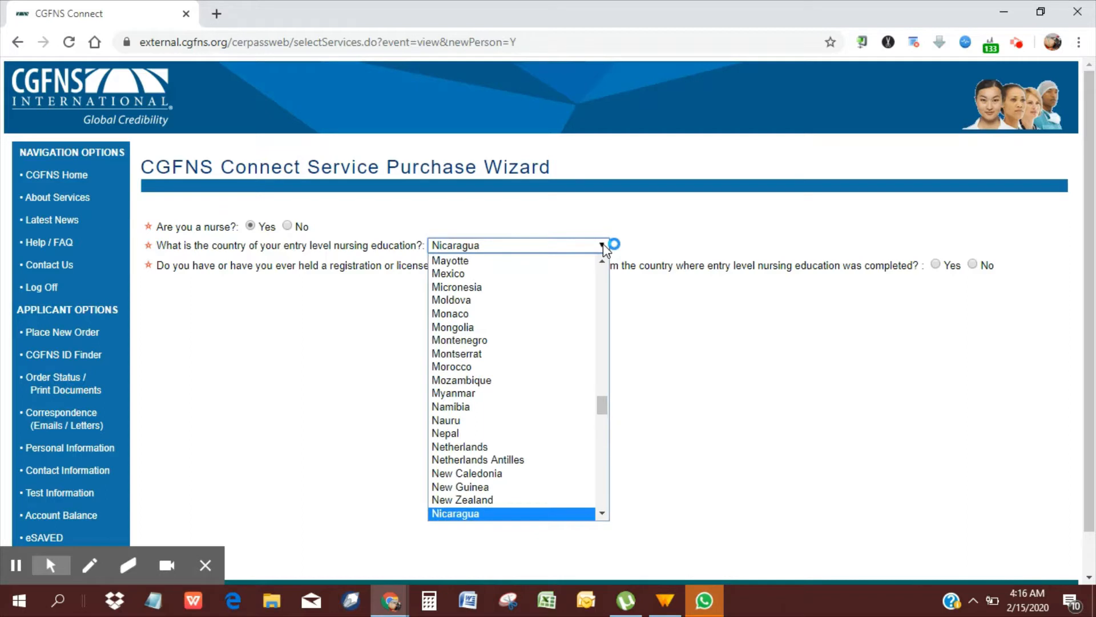
key("Down")
key("Down")
key("Return")
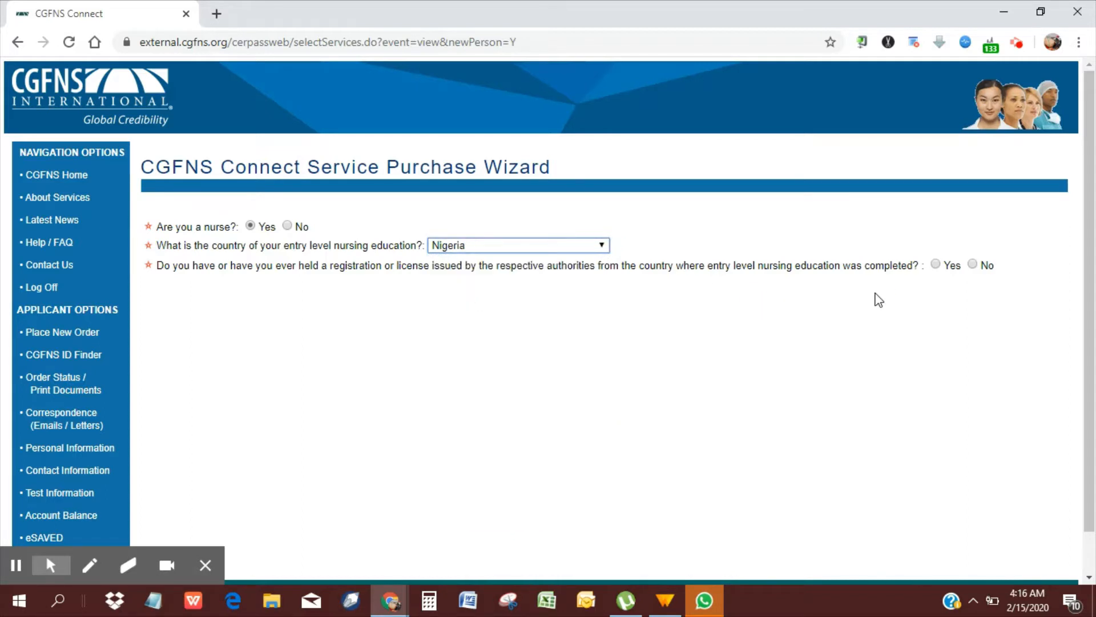
left_click(936, 264)
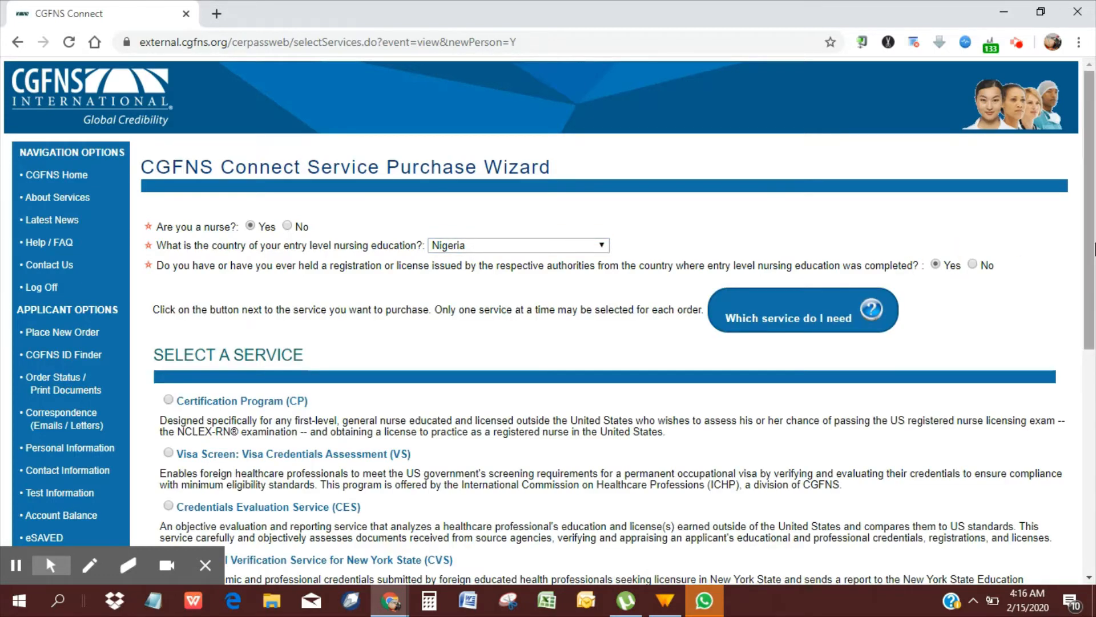
Select the Credentials Evaluation Service (CES) and continue to the next page.
scroll(260, 374, "down", 2)
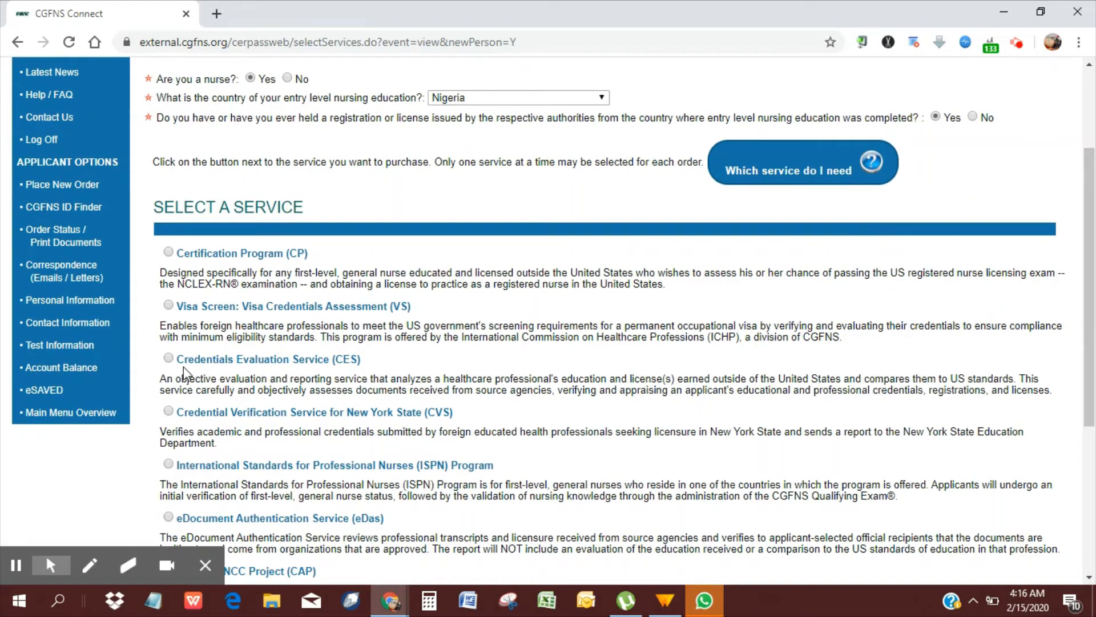
left_click(169, 358)
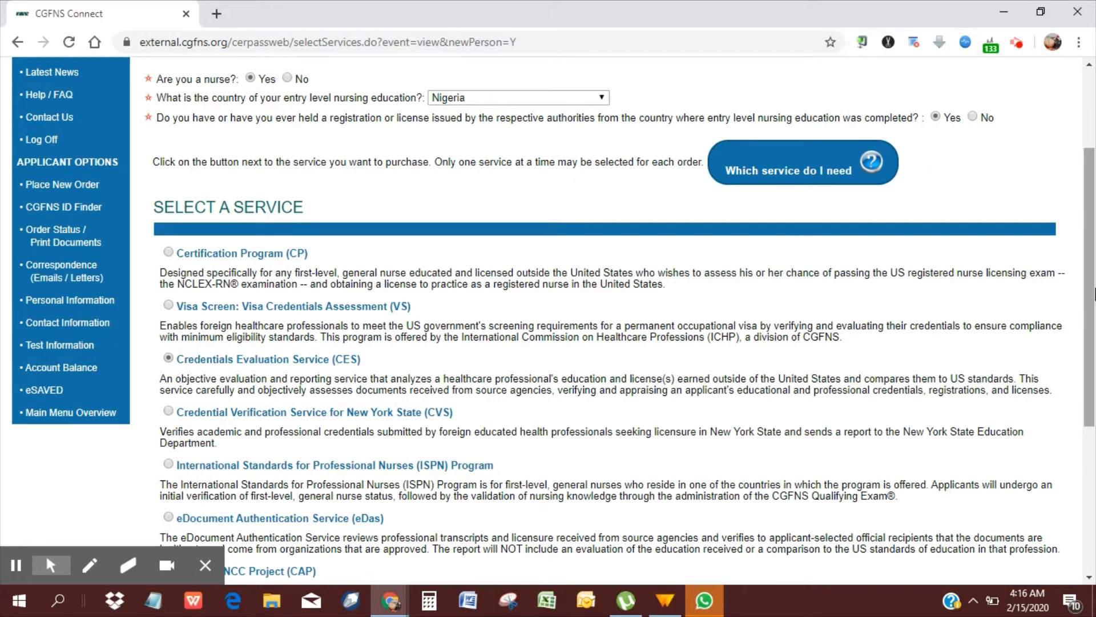
left_click_drag(1094, 295, 1095, 440)
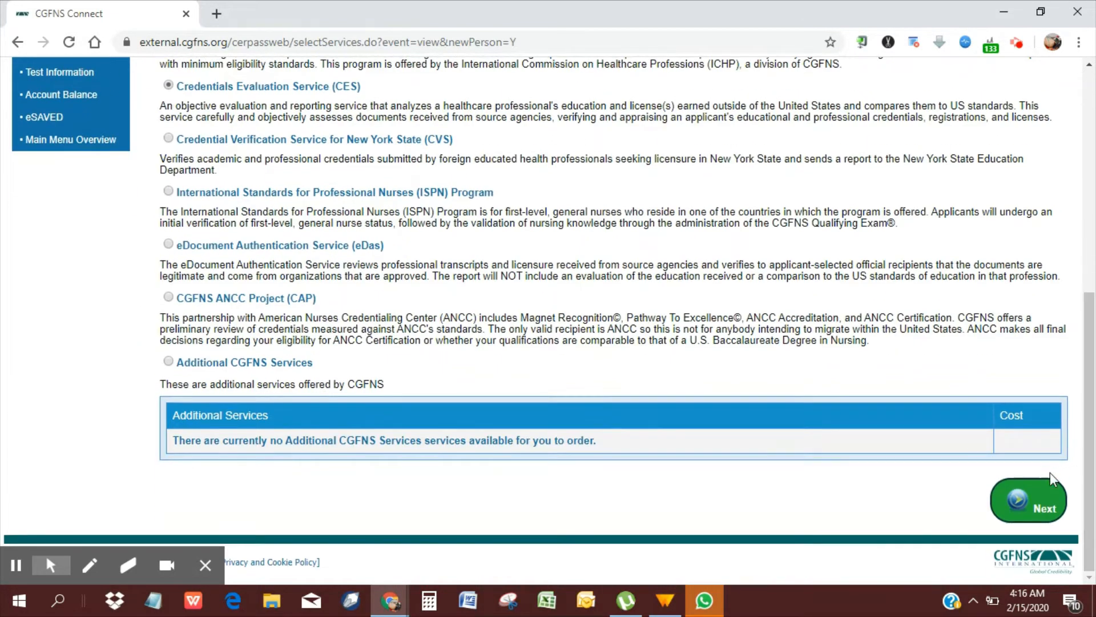
left_click(1032, 501)
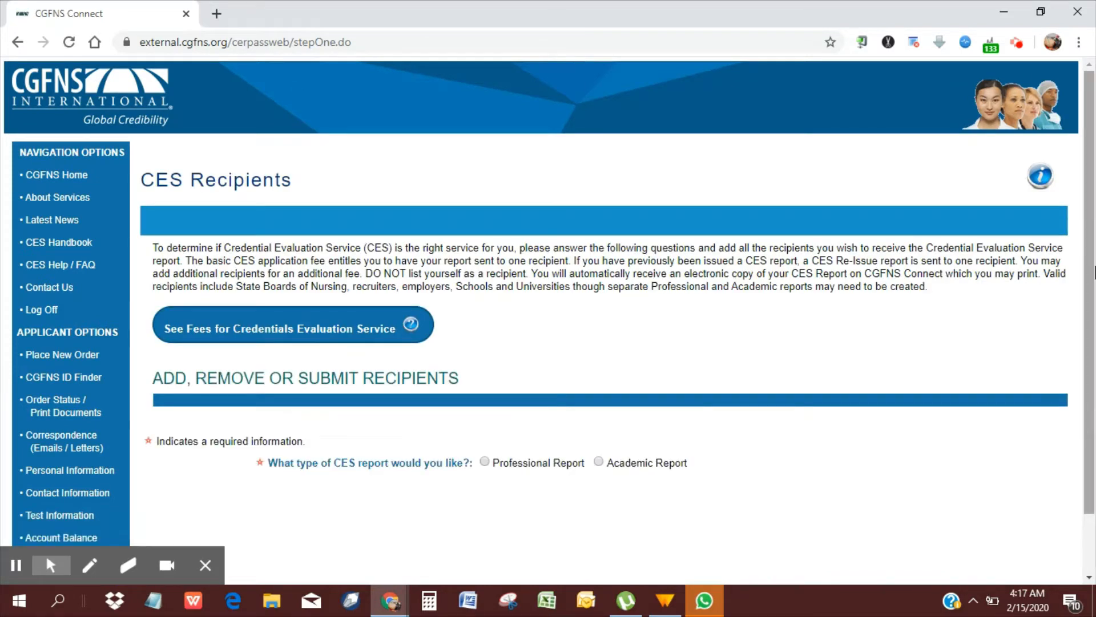
Choose a Professional Report for a Registered Nurse licence and answer No to having passed the NCLEX.
scroll(479, 440, "down", 2)
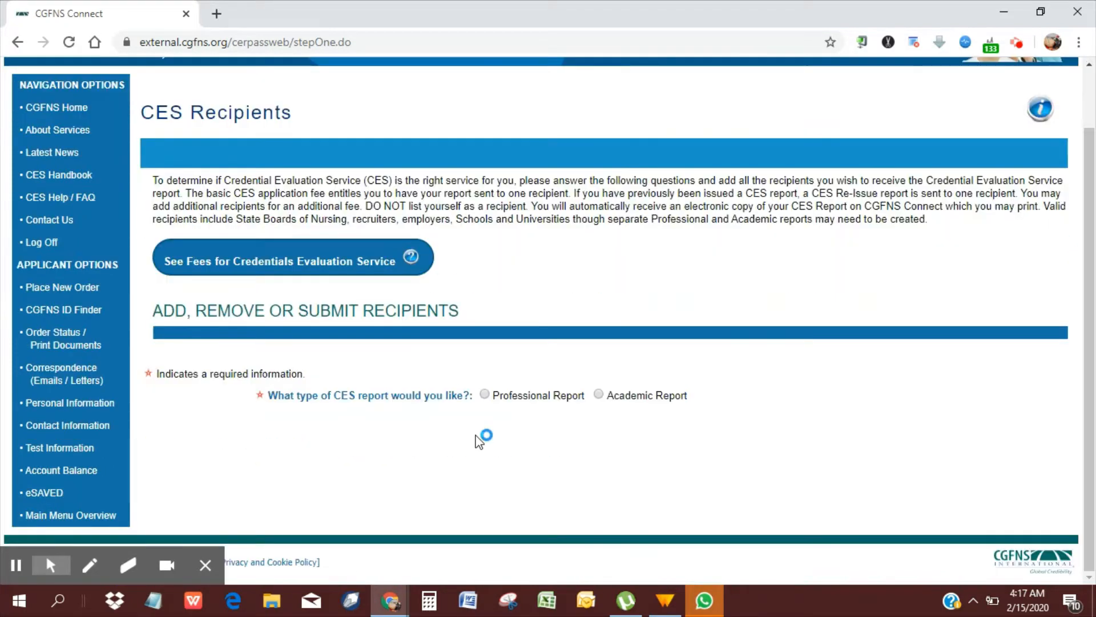
left_click(485, 394)
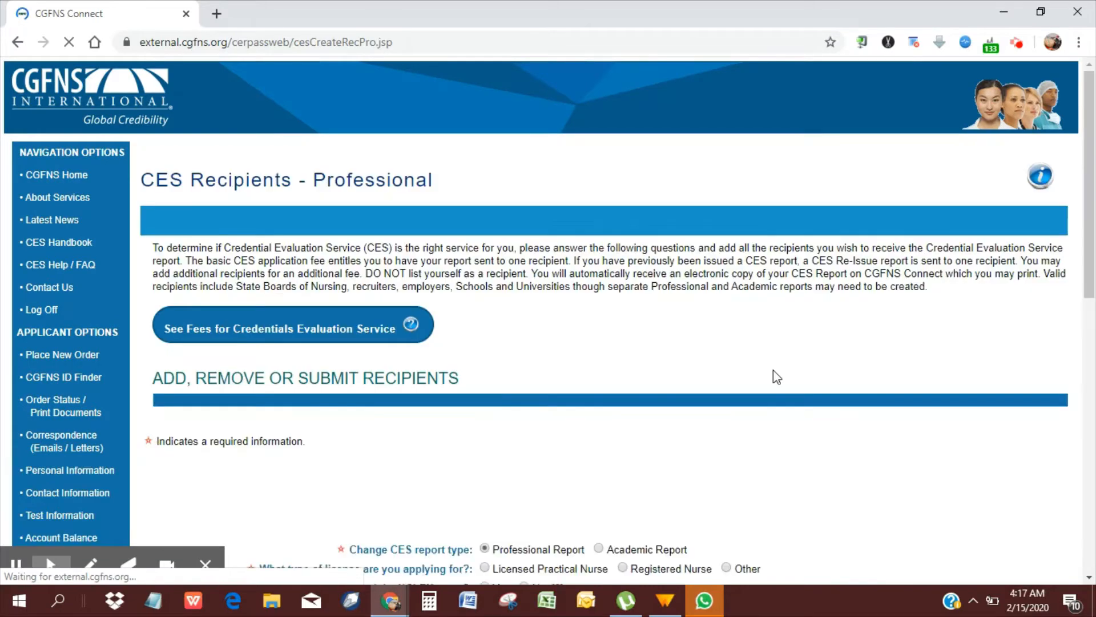
left_click_drag(1088, 228, 1095, 355)
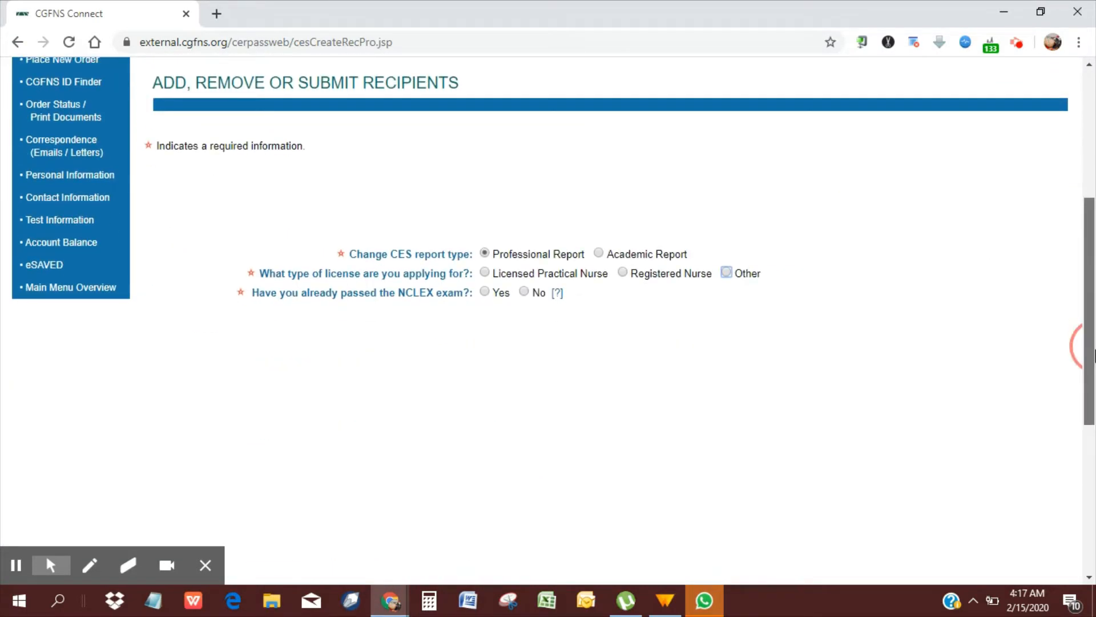
left_click_drag(1095, 309, 1093, 389)
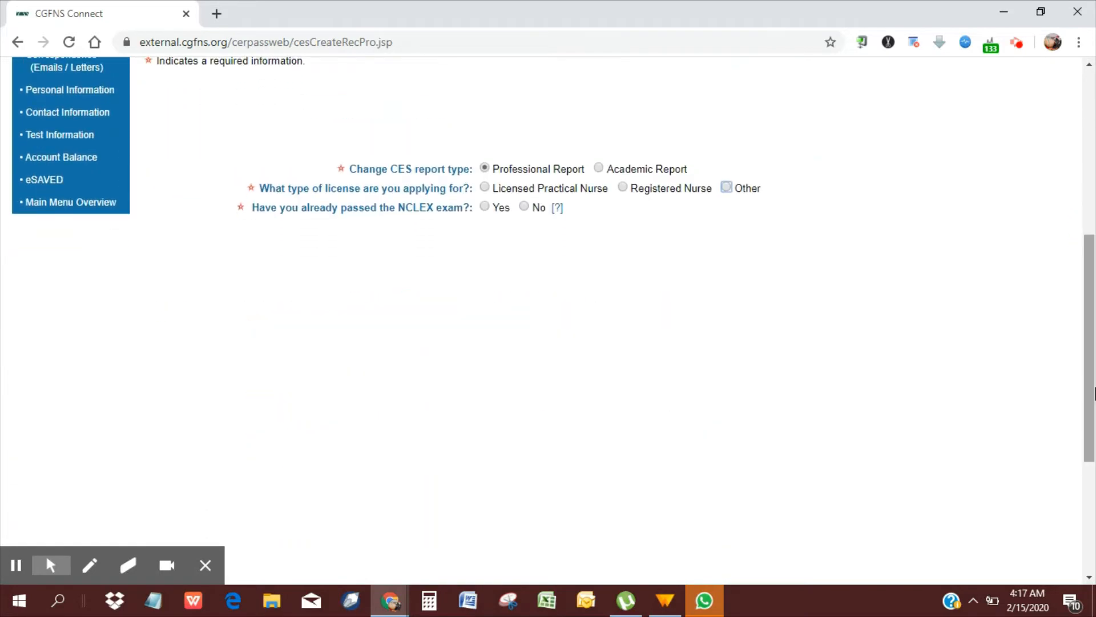
left_click(1093, 389)
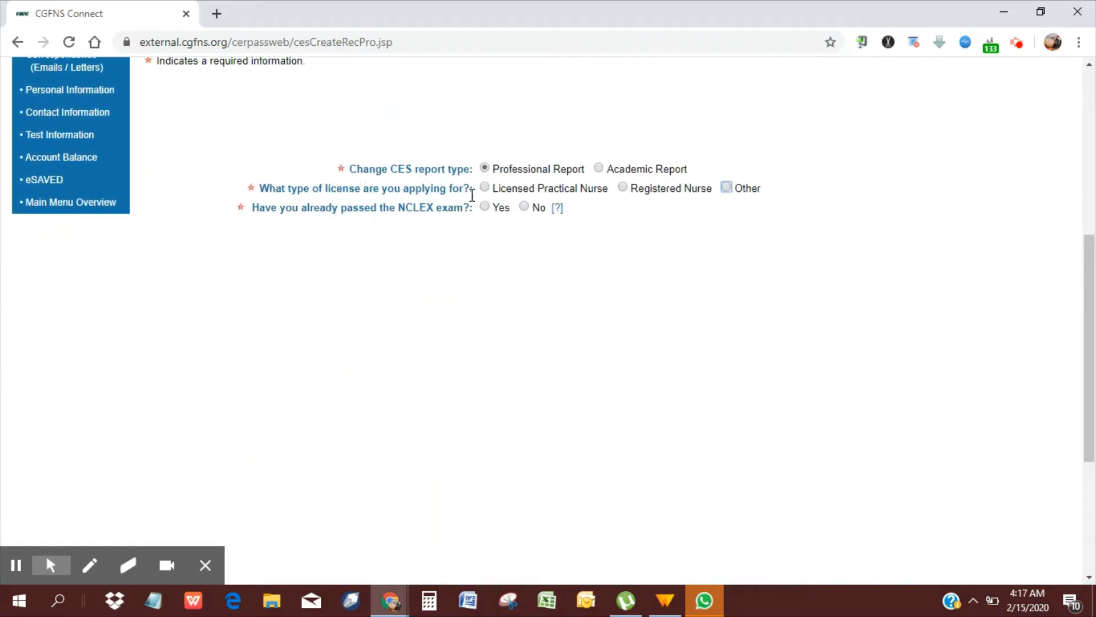
left_click(626, 189)
left_click(526, 207)
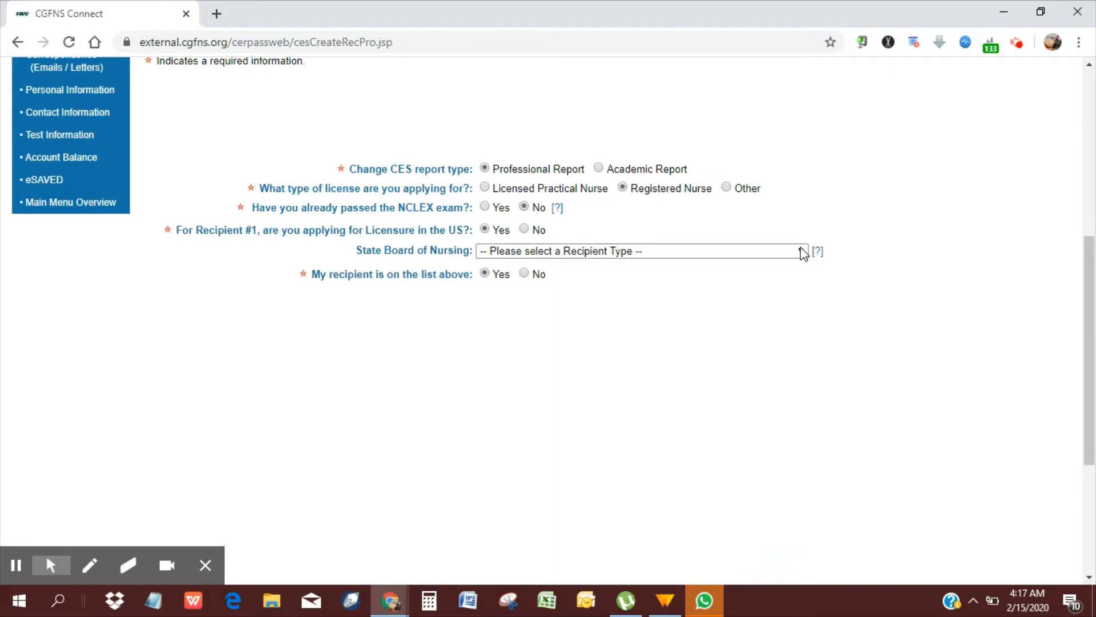
Pick TEXAS BOARD OF NURSE EXAMINERS as the state board recipient and confirm it is on the list.
left_click(801, 252)
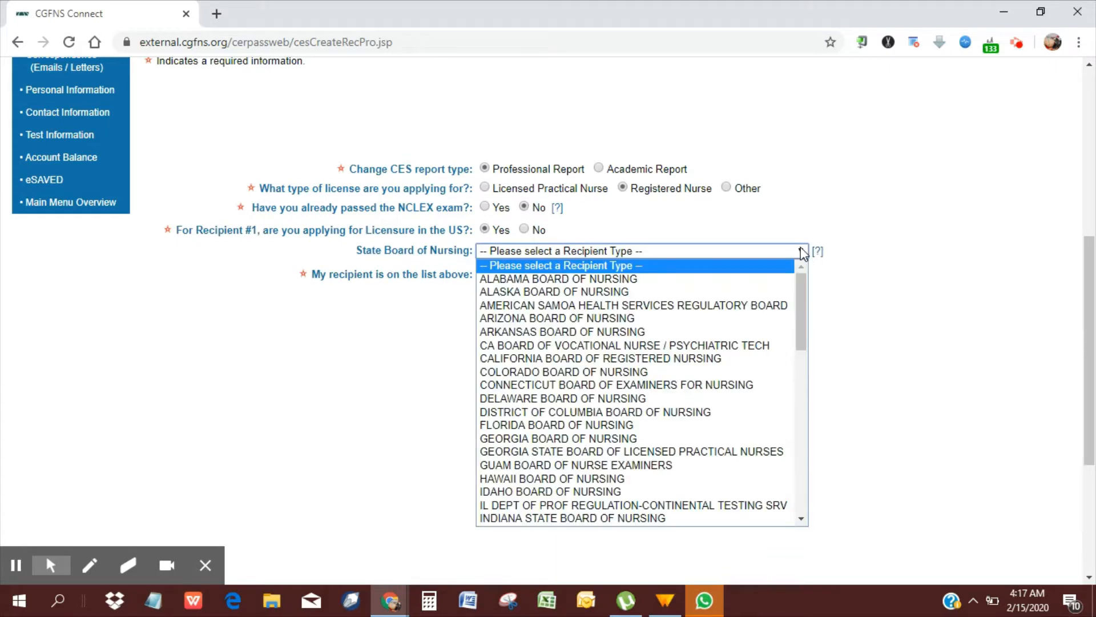
key("t")
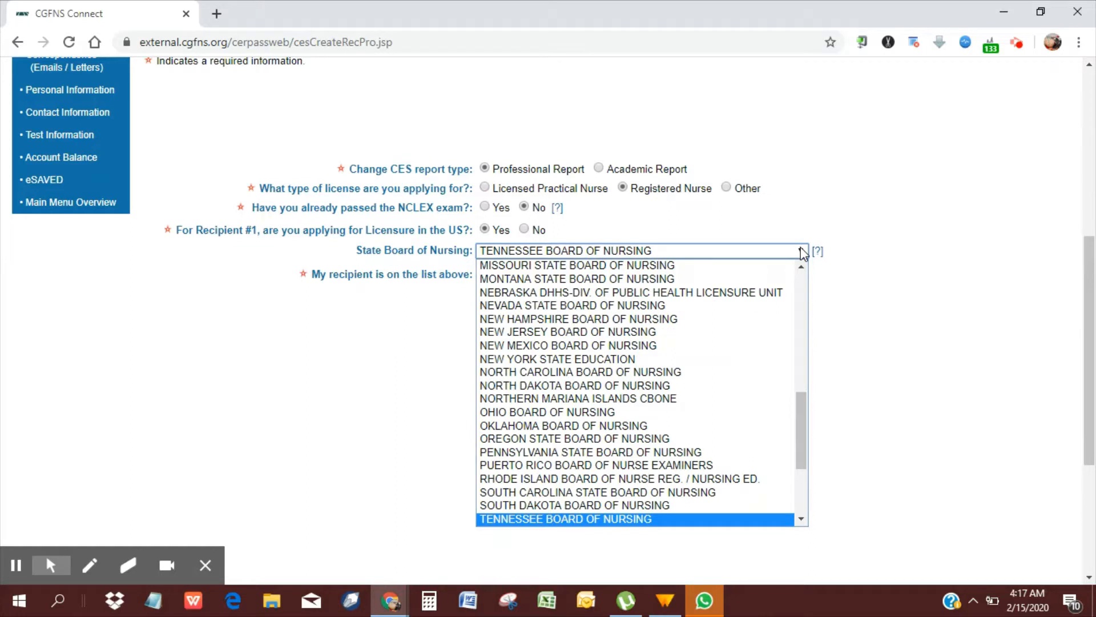
key("Down")
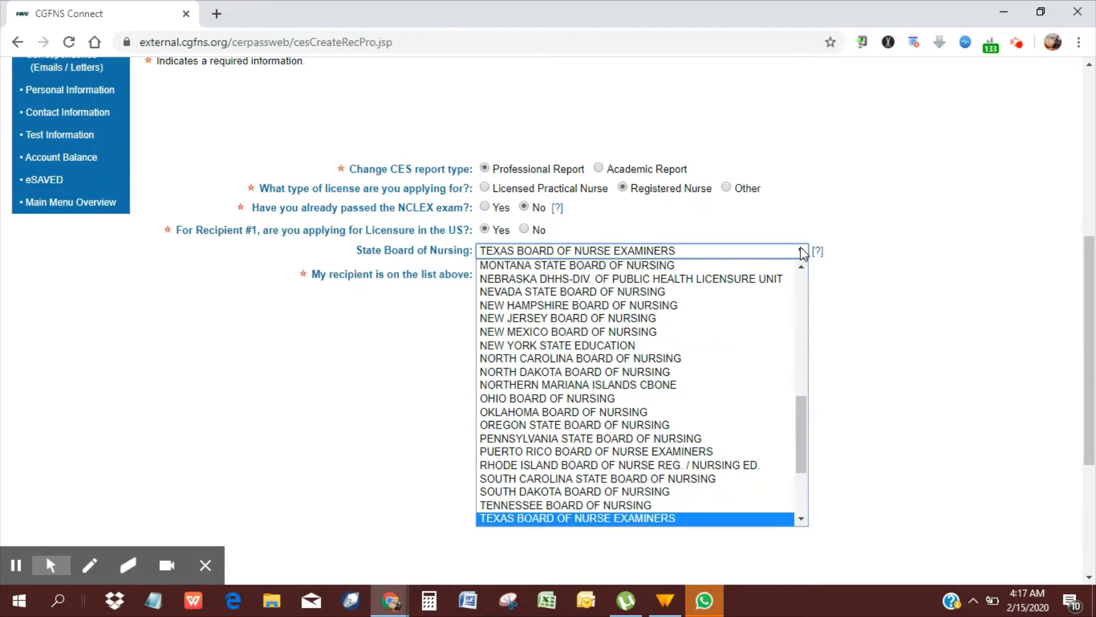
left_click(802, 251)
left_click(484, 274)
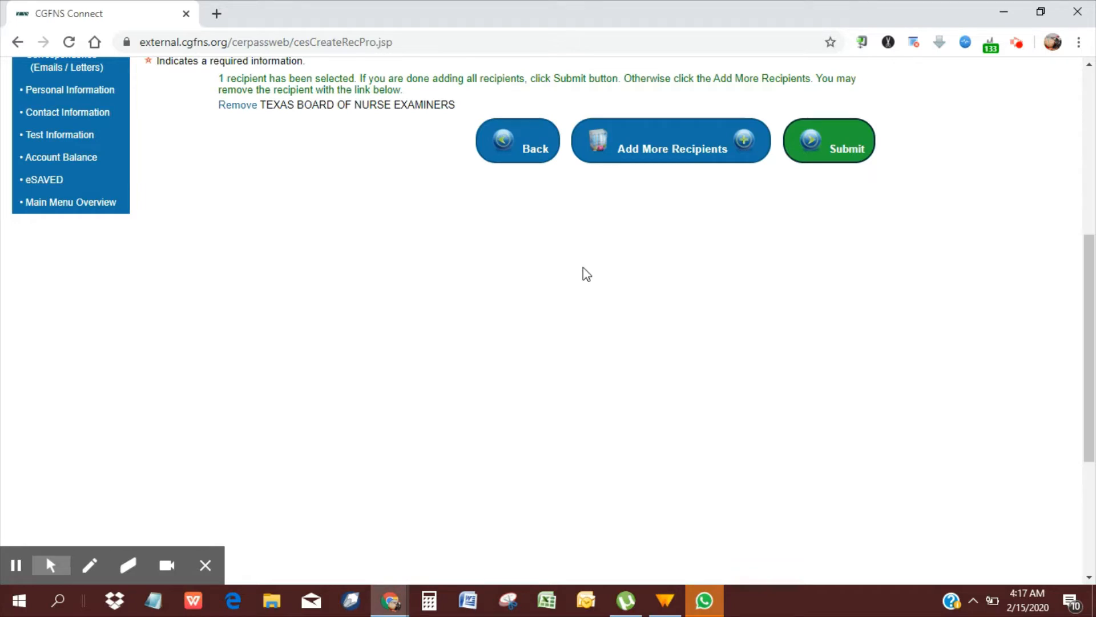
Submit the recipient and continue with the CES Professional Report application service.
left_click_drag(1091, 348, 1090, 289)
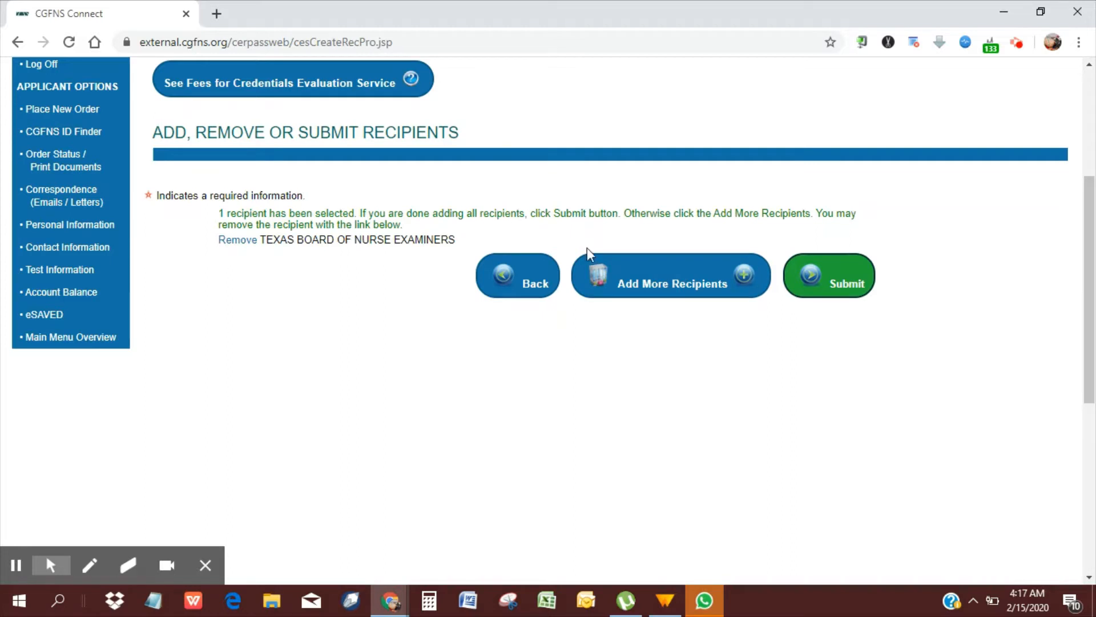
left_click(837, 294)
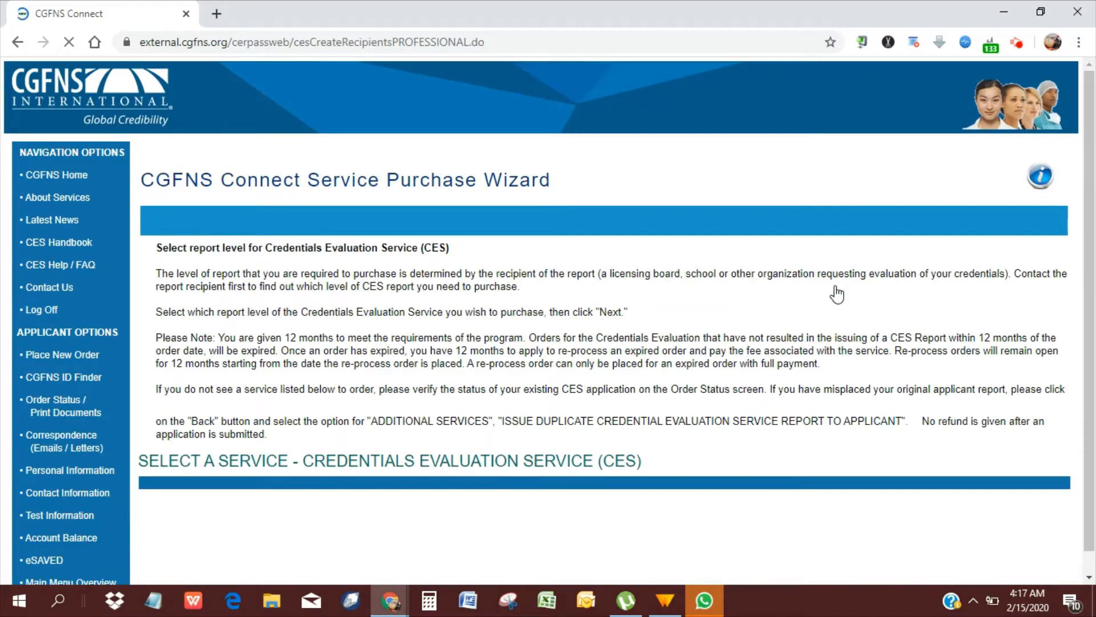
left_click_drag(1092, 257, 1095, 422)
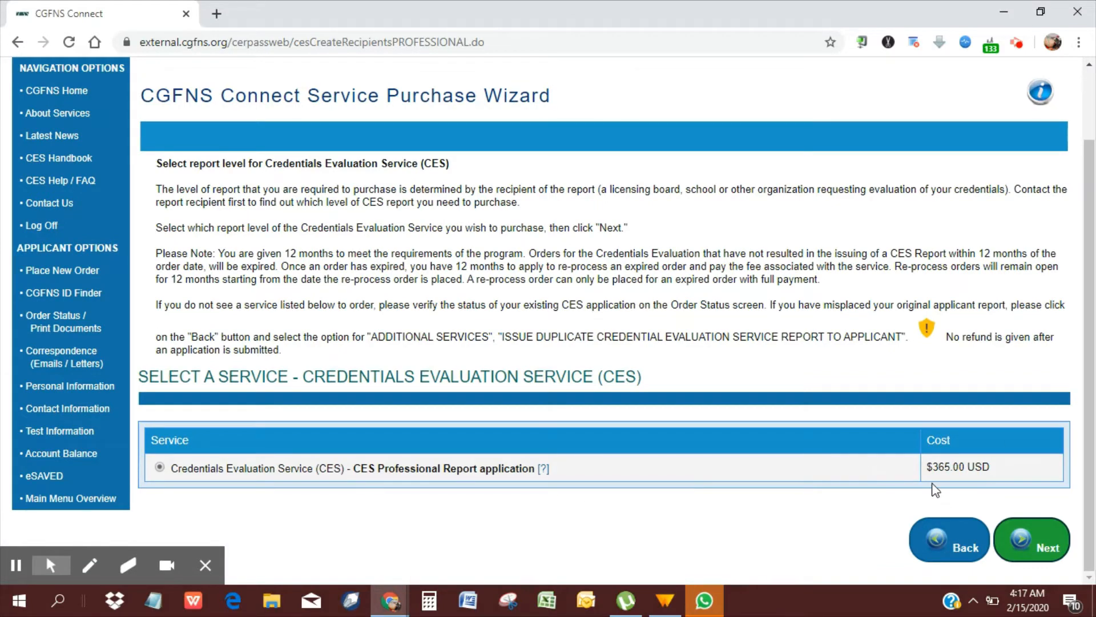
left_click(1039, 549)
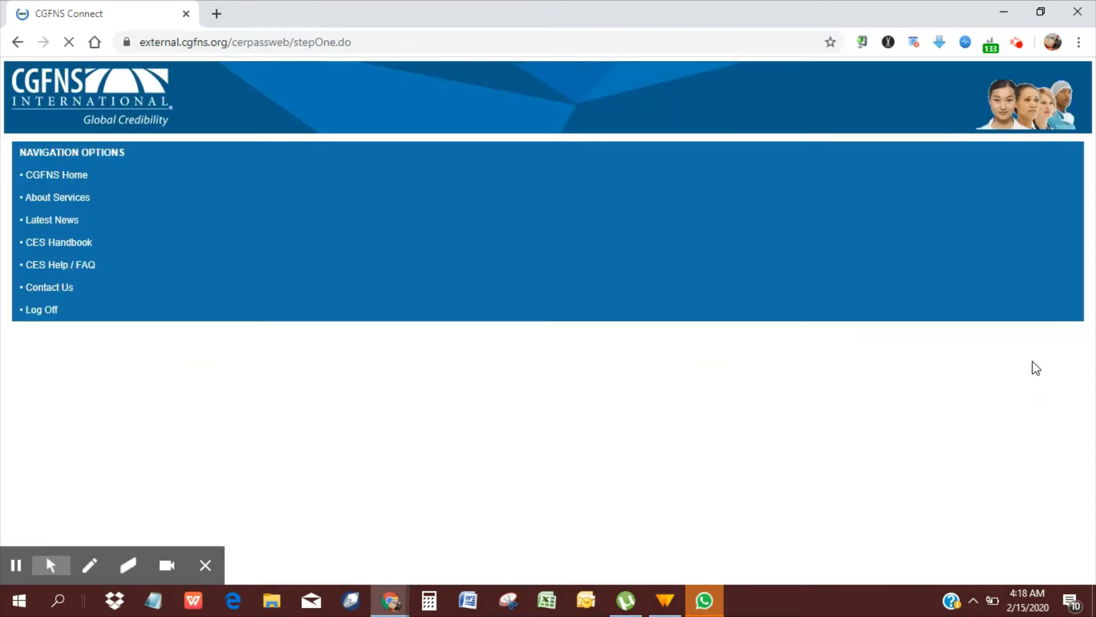
Review the Step 1 personal information form down to its save section.
scroll(1094, 225, "down", 1)
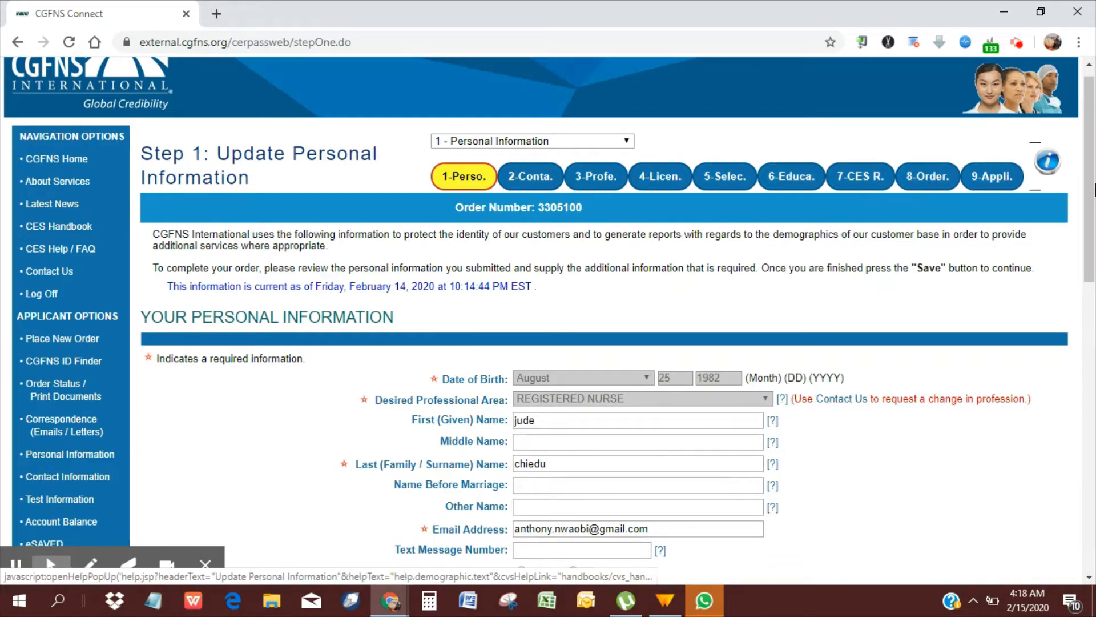
left_click_drag(1090, 190, 1093, 295)
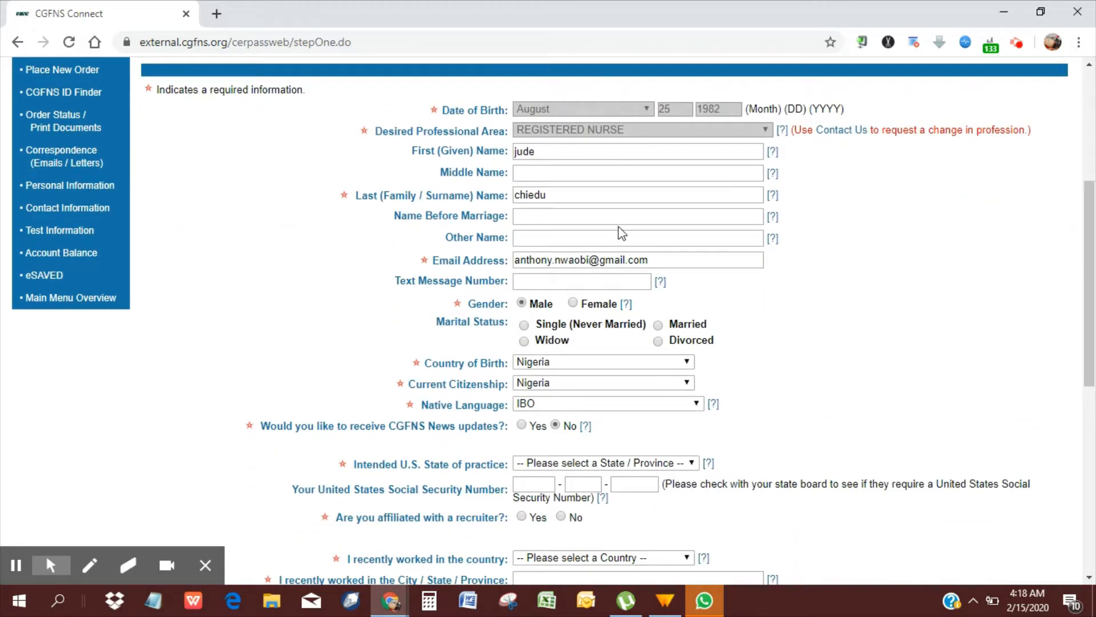
left_click(14, 566)
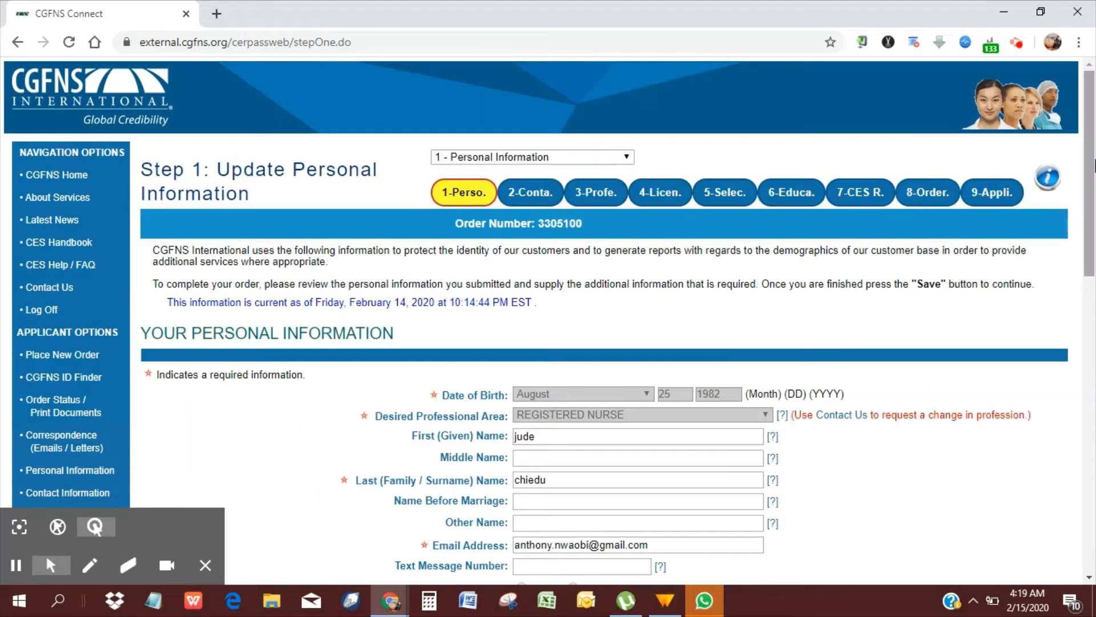
left_click_drag(1095, 160, 1094, 226)
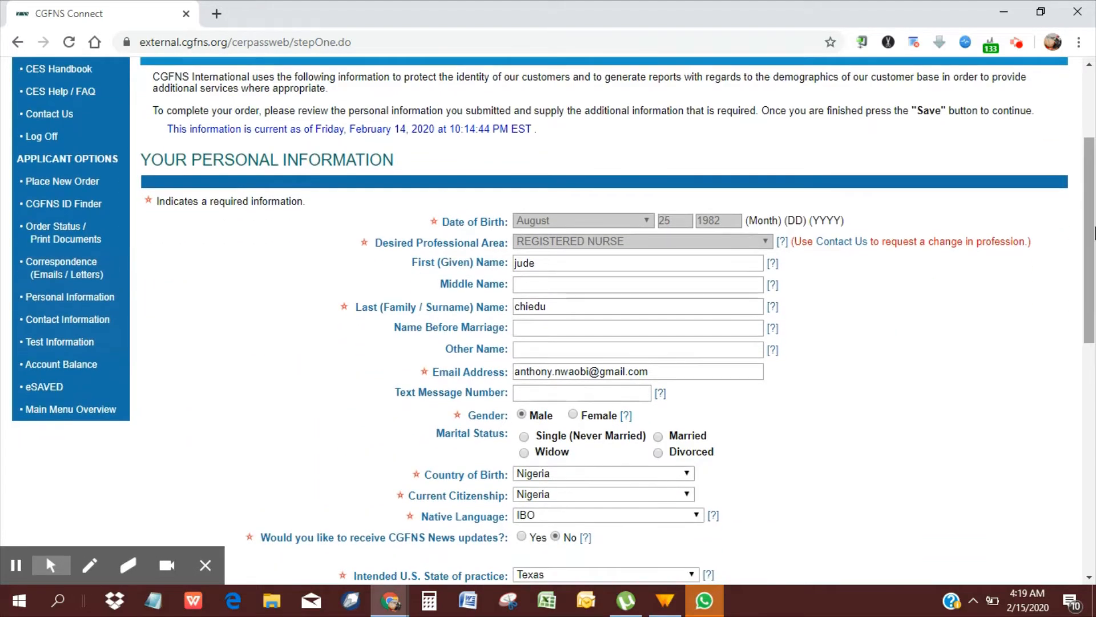
left_click_drag(1094, 275, 1095, 405)
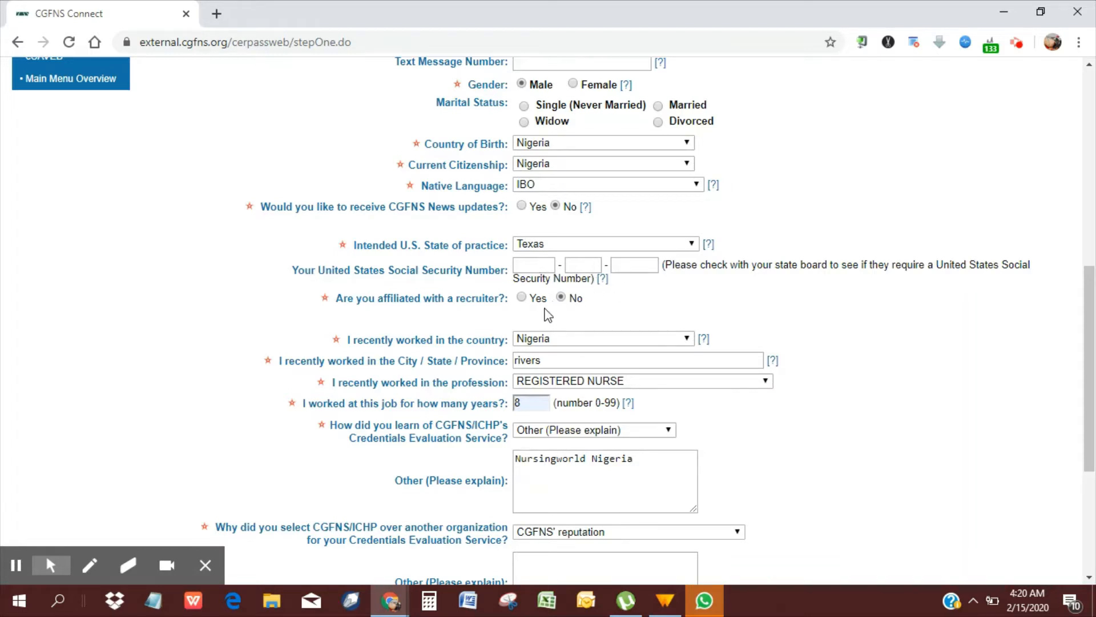
left_click_drag(1090, 385, 1085, 448)
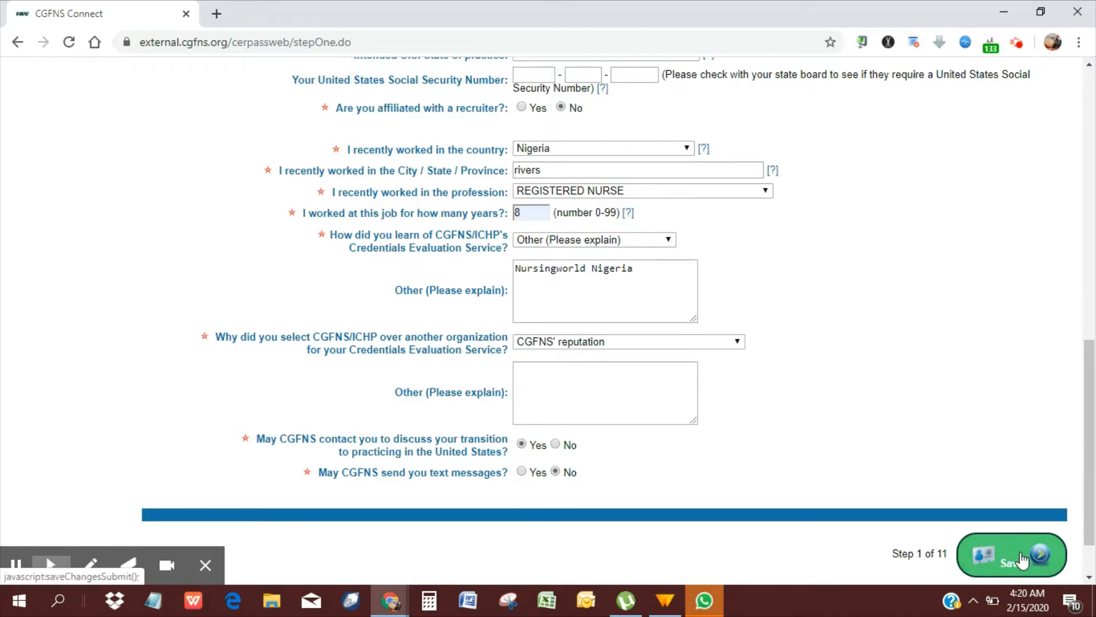
Save the Step 1 personal information form and go on to the contact information step.
left_click_drag(1093, 420, 1095, 466)
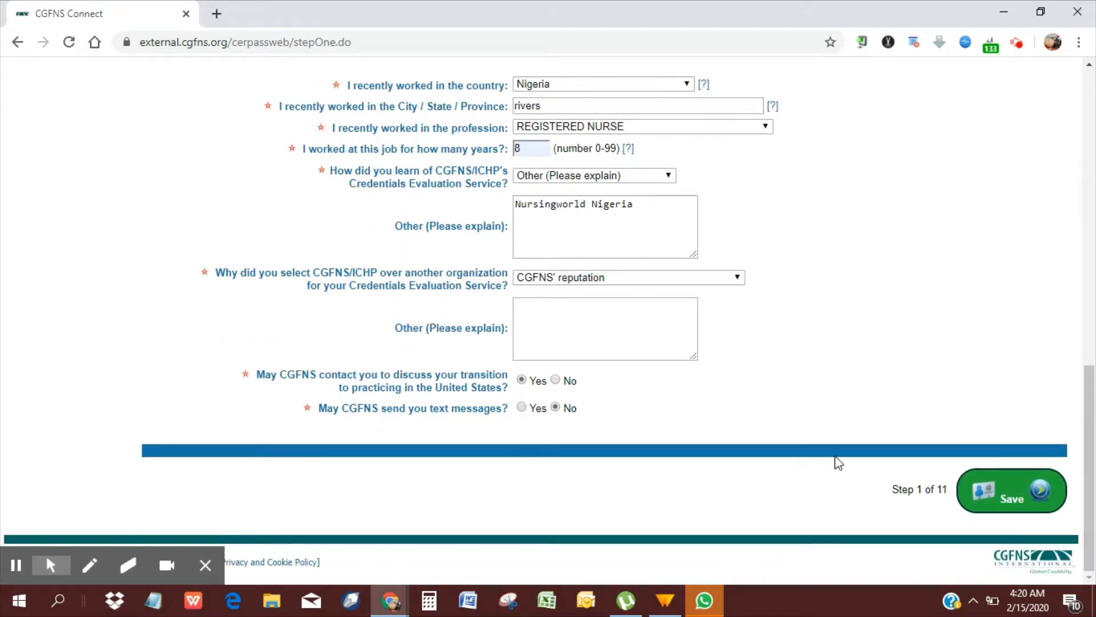
left_click(51, 564)
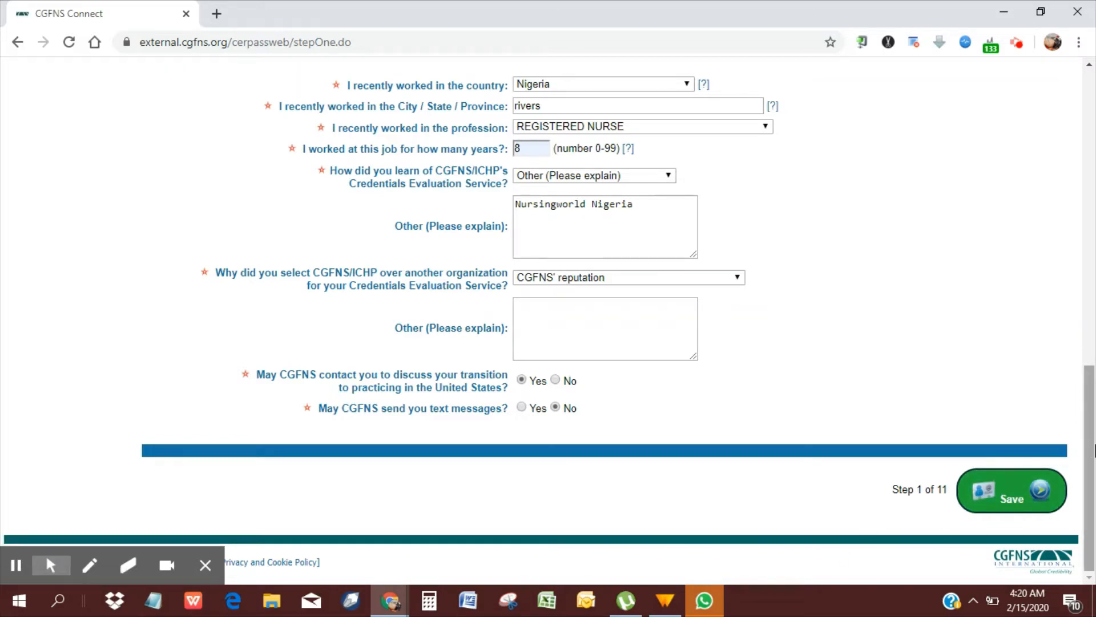
mouse_move(1087, 443)
left_mouse_down()
mouse_move(1093, 180)
mouse_move(1093, 448)
left_mouse_up()
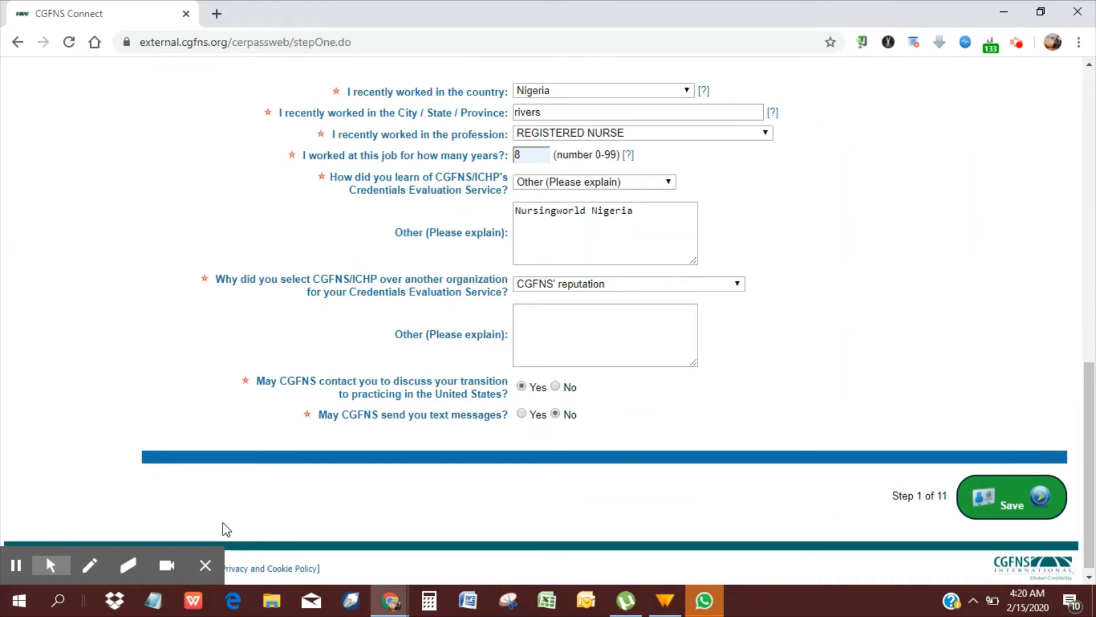
left_click(16, 565)
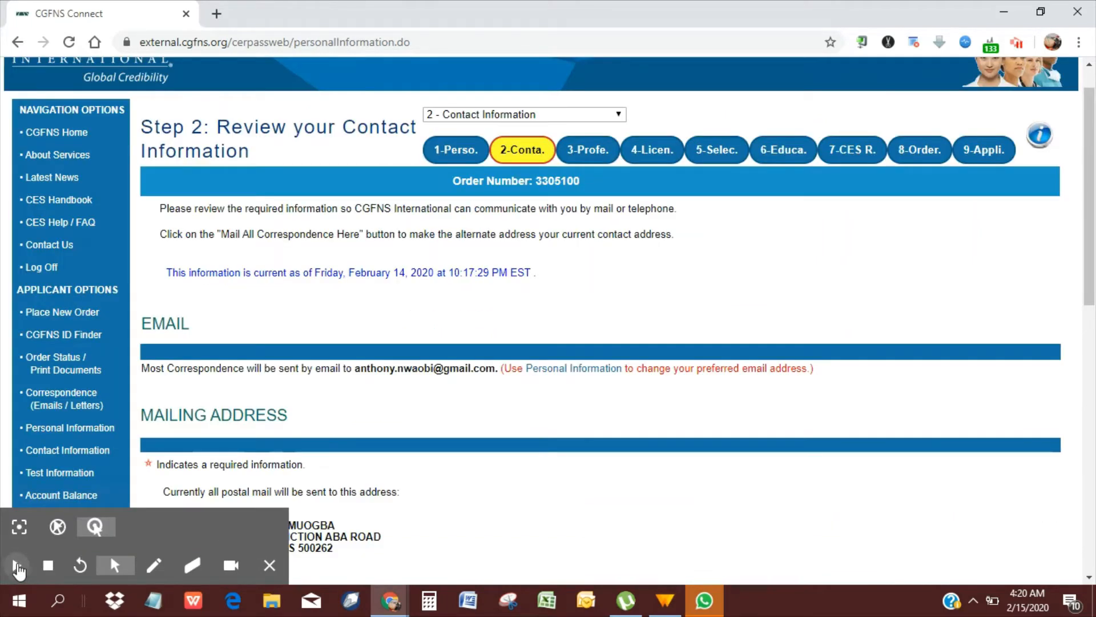
left_click(18, 568)
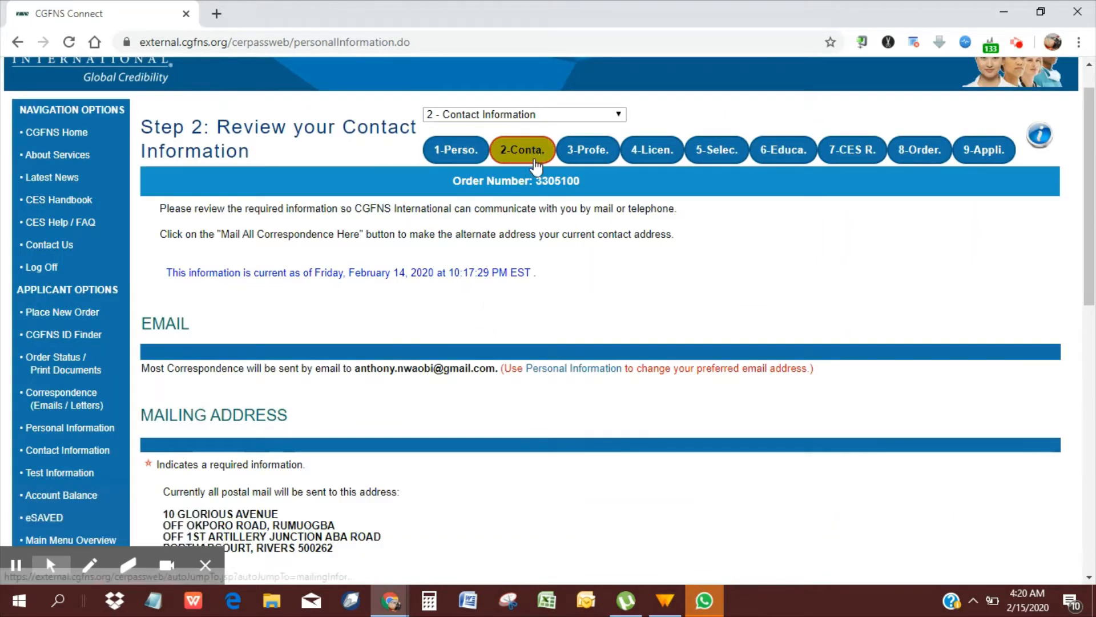
Review the mailing address and telephone numbers, then save the Step 2 contact information.
left_click_drag(1094, 238, 1094, 275)
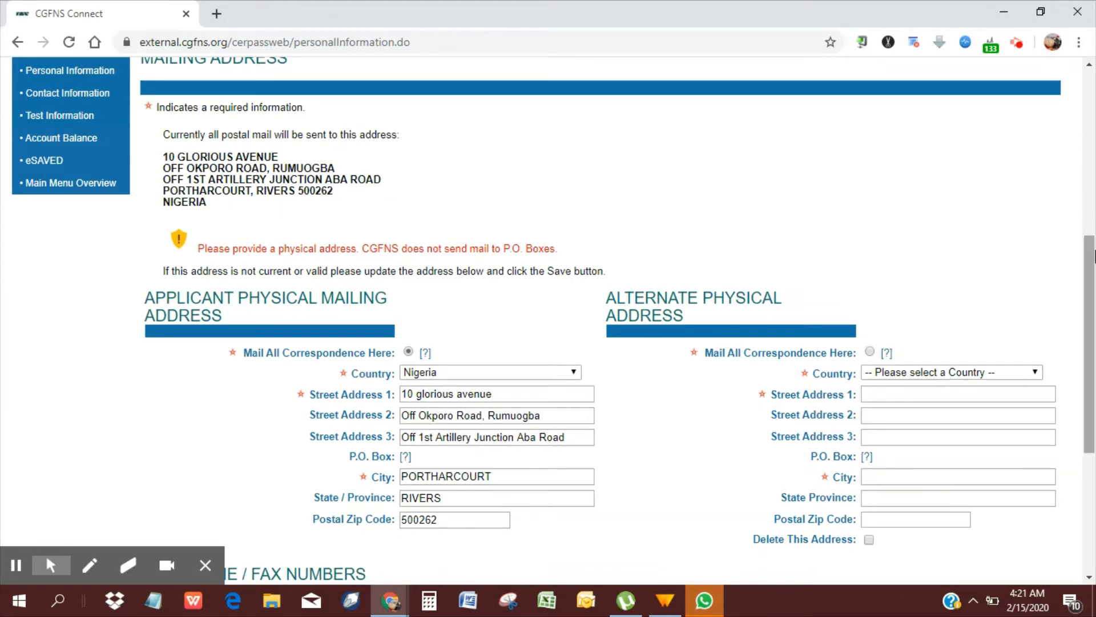
left_click_drag(1095, 255, 1094, 375)
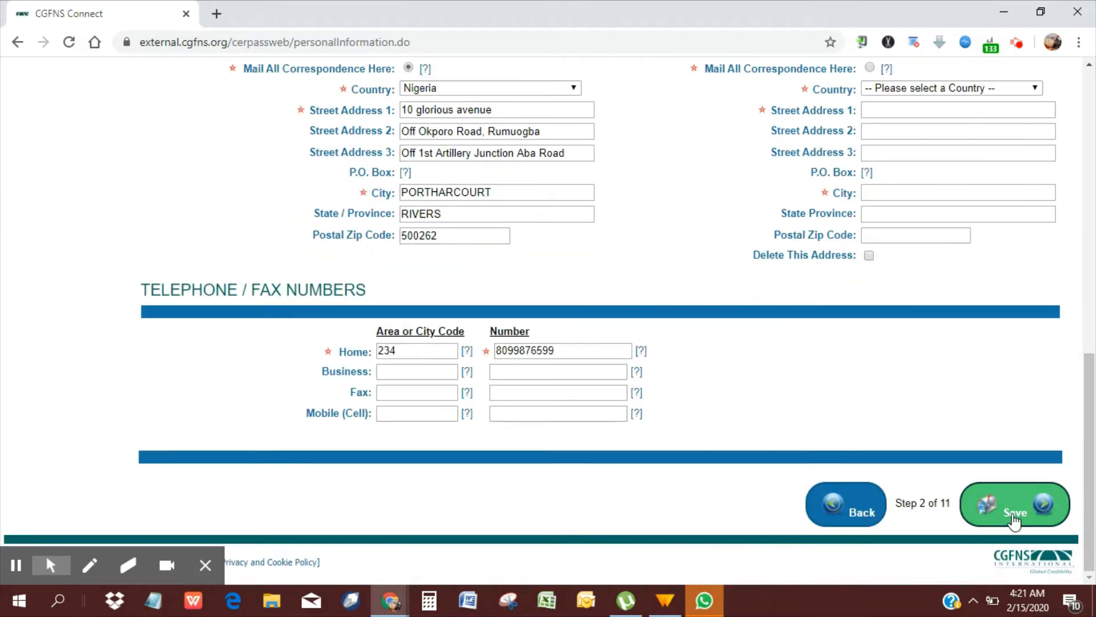
left_click(1014, 520)
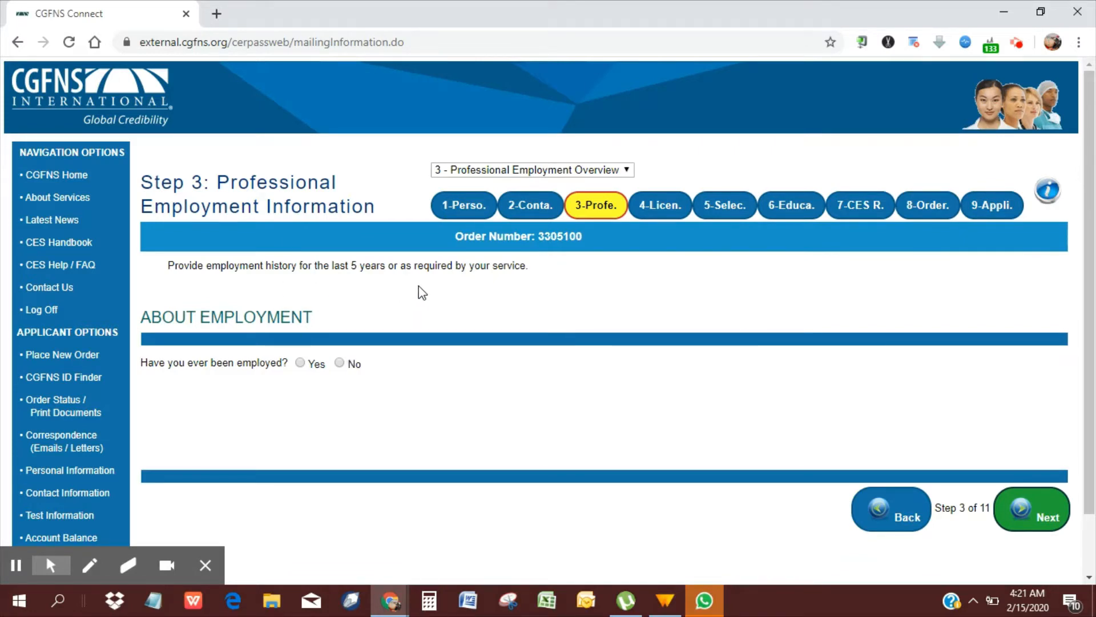
Answer Yes to having ever been employed to open the employment information form.
left_click(300, 363)
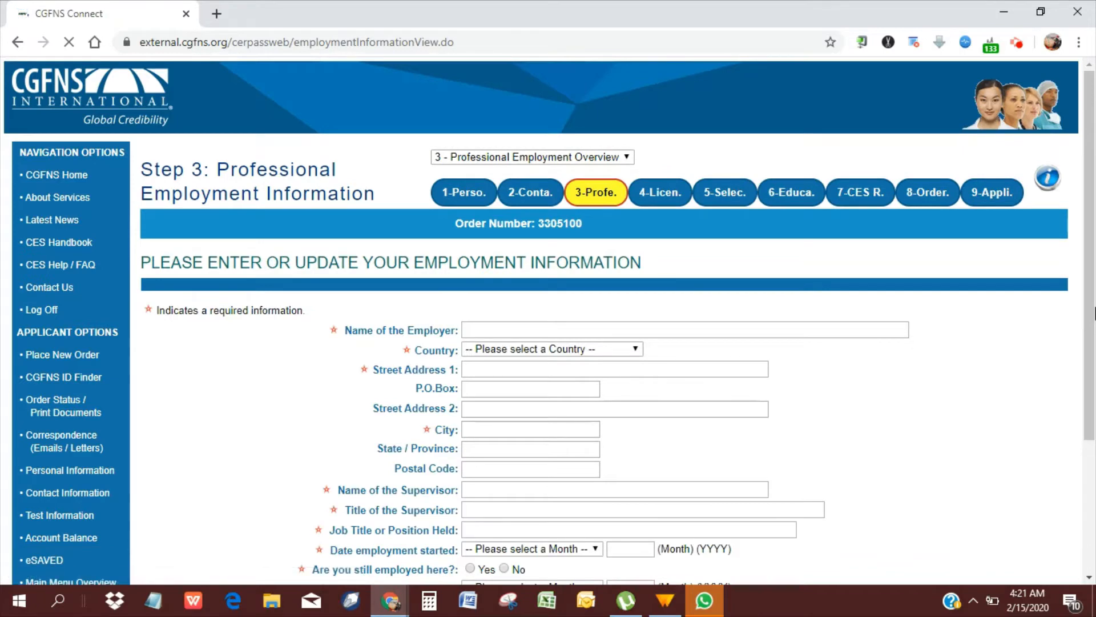
left_click_drag(1092, 341, 1091, 407)
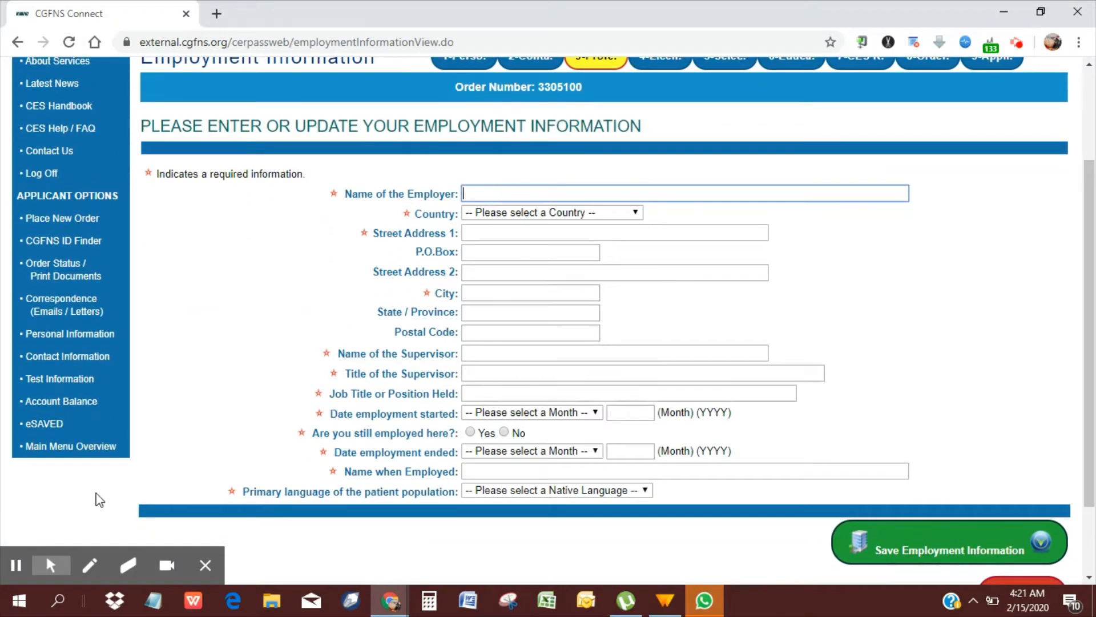
left_click(17, 568)
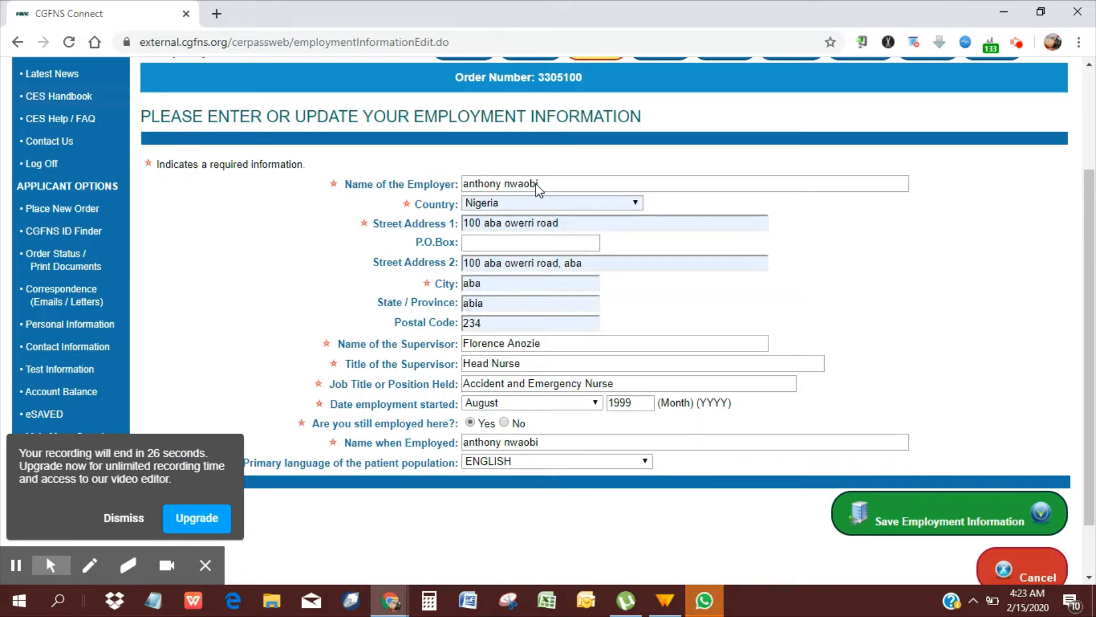
Replace the employer name with Nursingworld NIgeria in the employment form.
triple_click(551, 183)
type("Nursing")
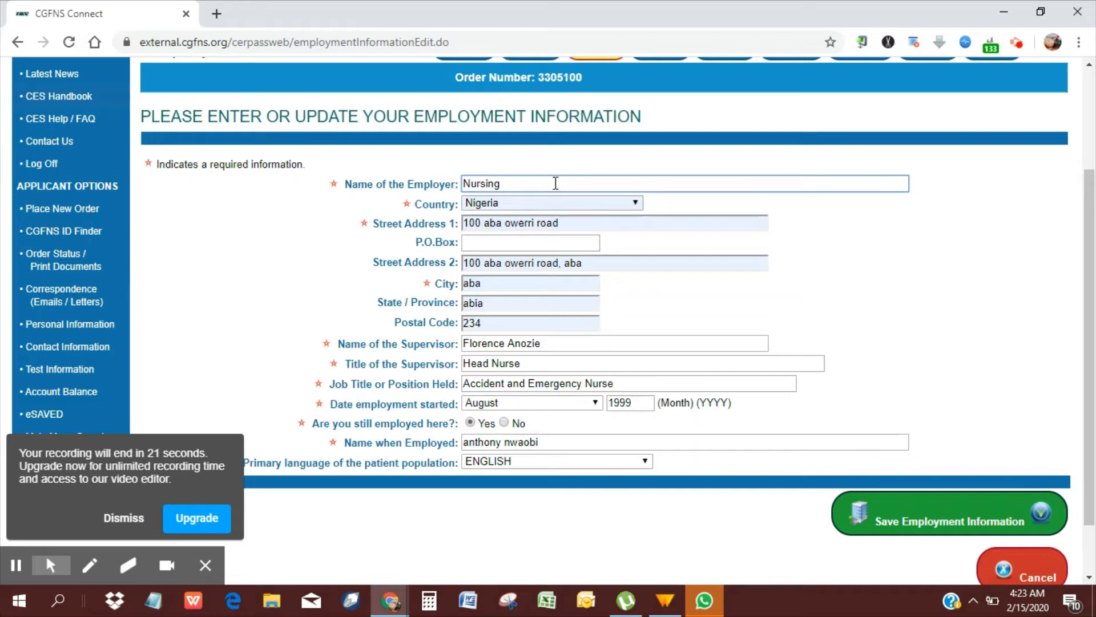
type(" world")
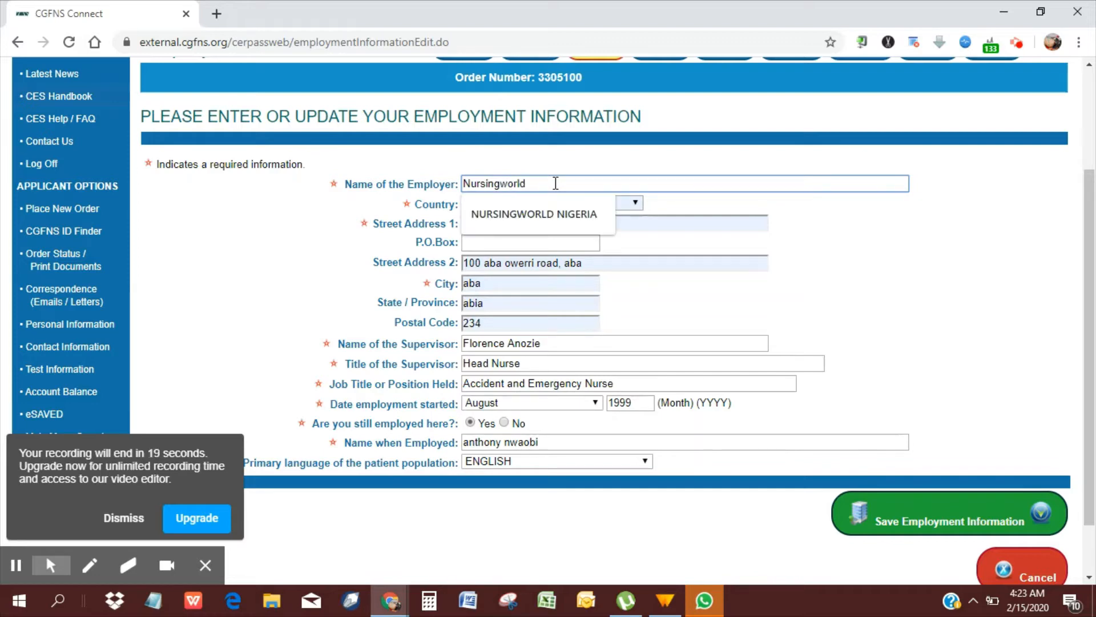
type(" NIgeria")
left_click(695, 240)
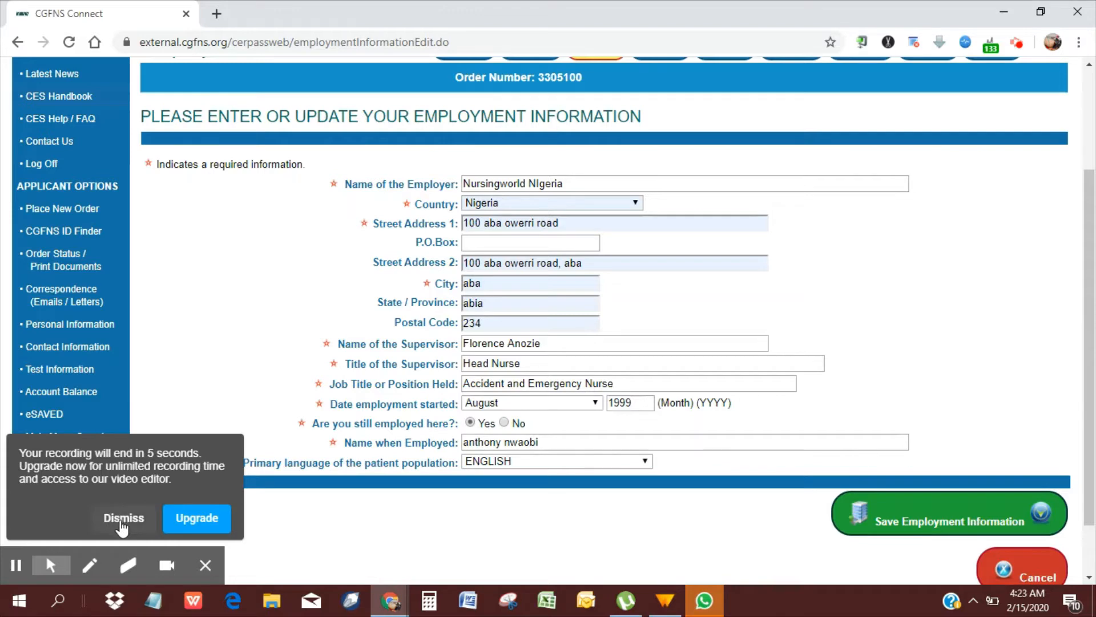
left_click(124, 518)
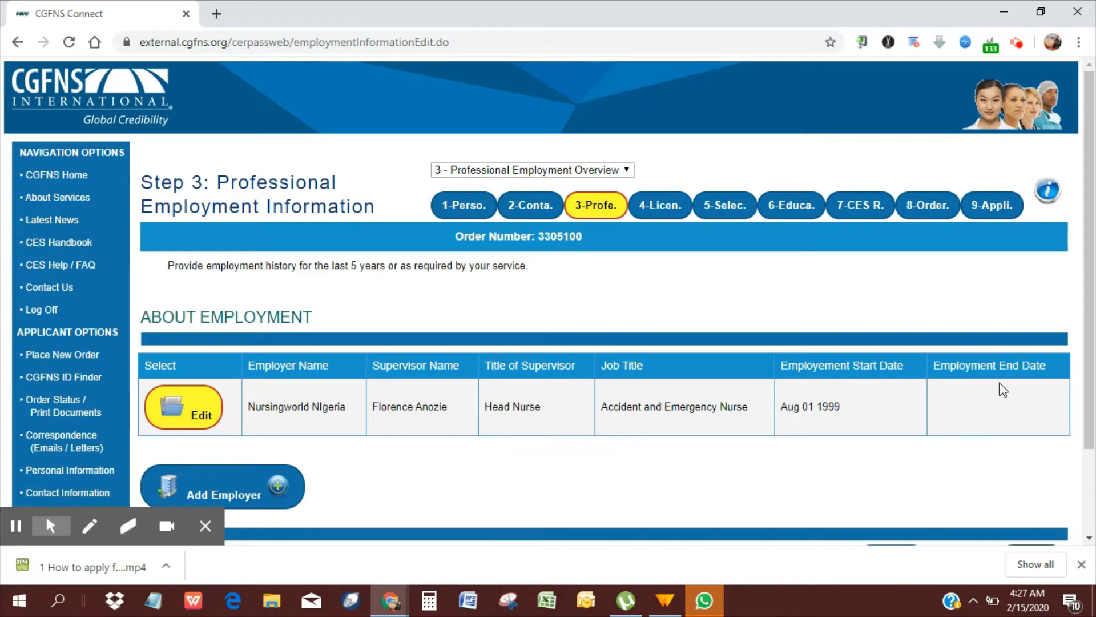
Continue from the employment overview to the Step 4 professional license information.
left_click_drag(1091, 385, 1093, 443)
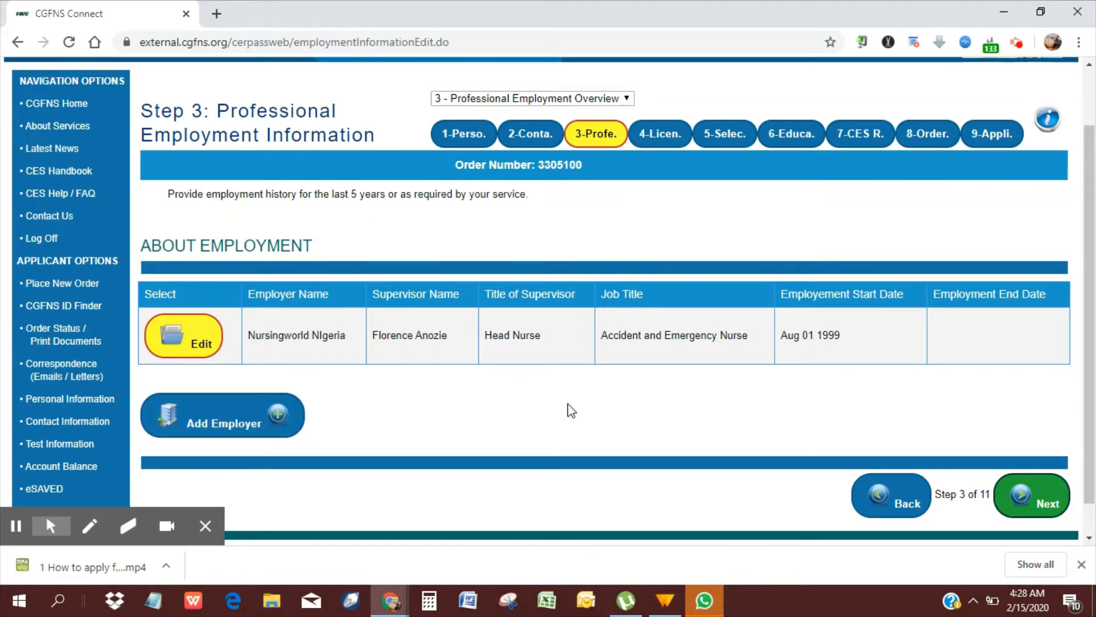
left_click(1021, 502)
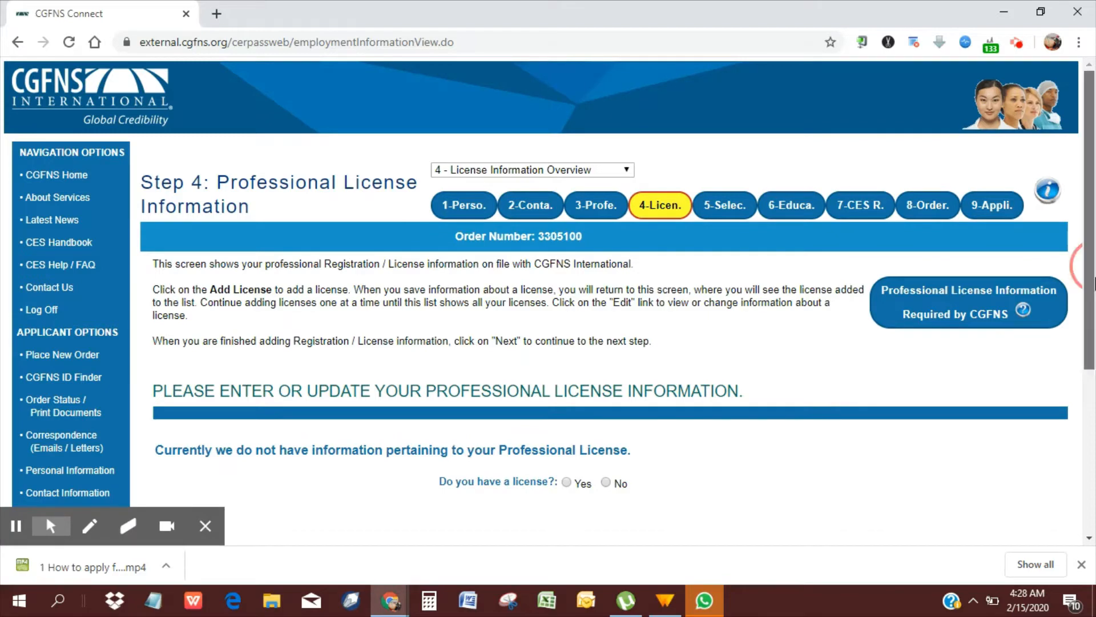
Answer Yes to having a license to open the professional license form.
left_click_drag(1095, 268, 1095, 354)
left_click(1095, 354)
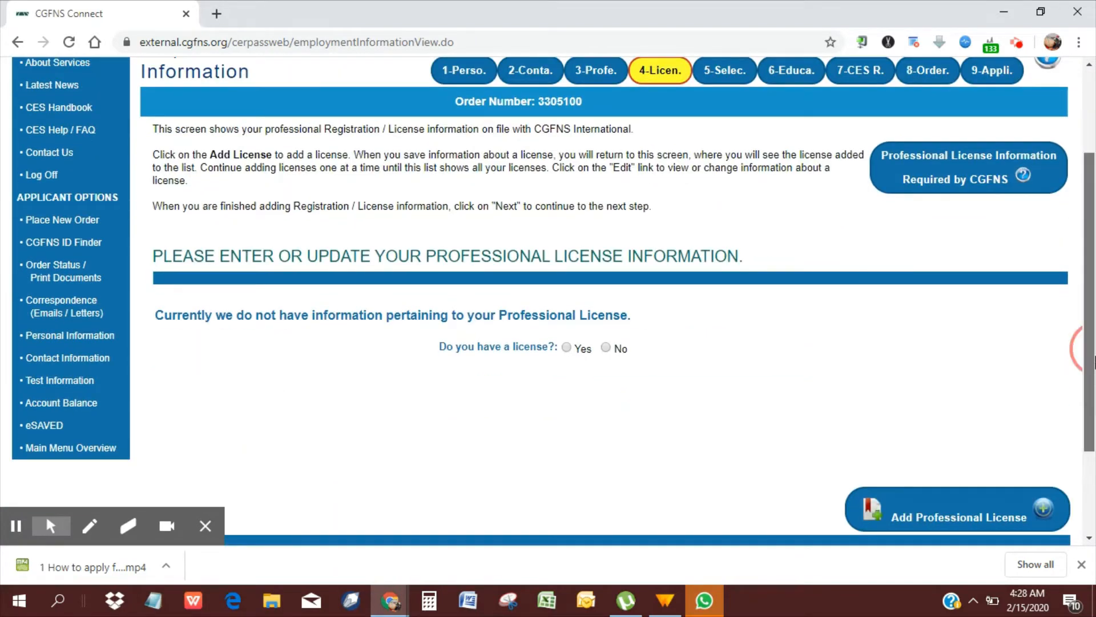
scroll(1095, 373, "down", 1)
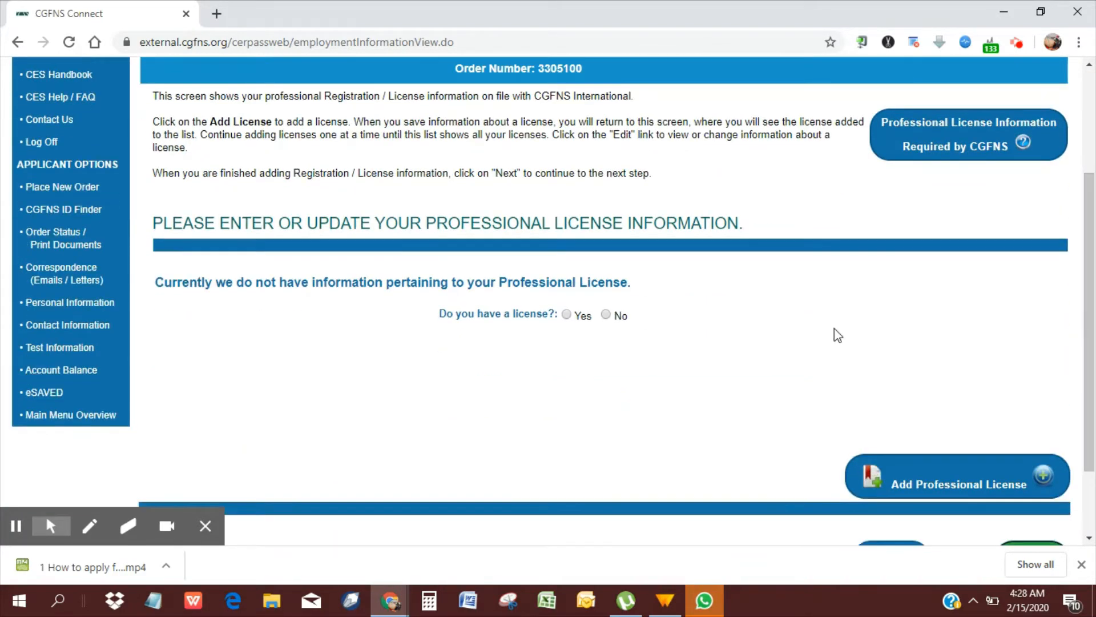
mouse_move(1095, 320)
left_mouse_down()
mouse_move(1095, 251)
mouse_move(1094, 326)
left_mouse_up()
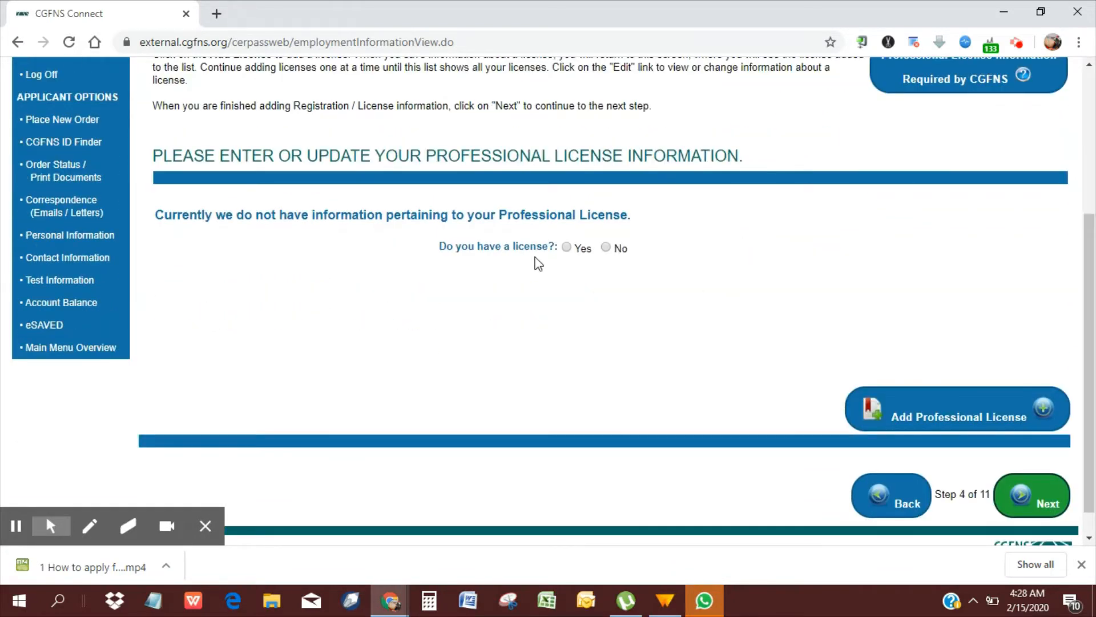
left_click(566, 247)
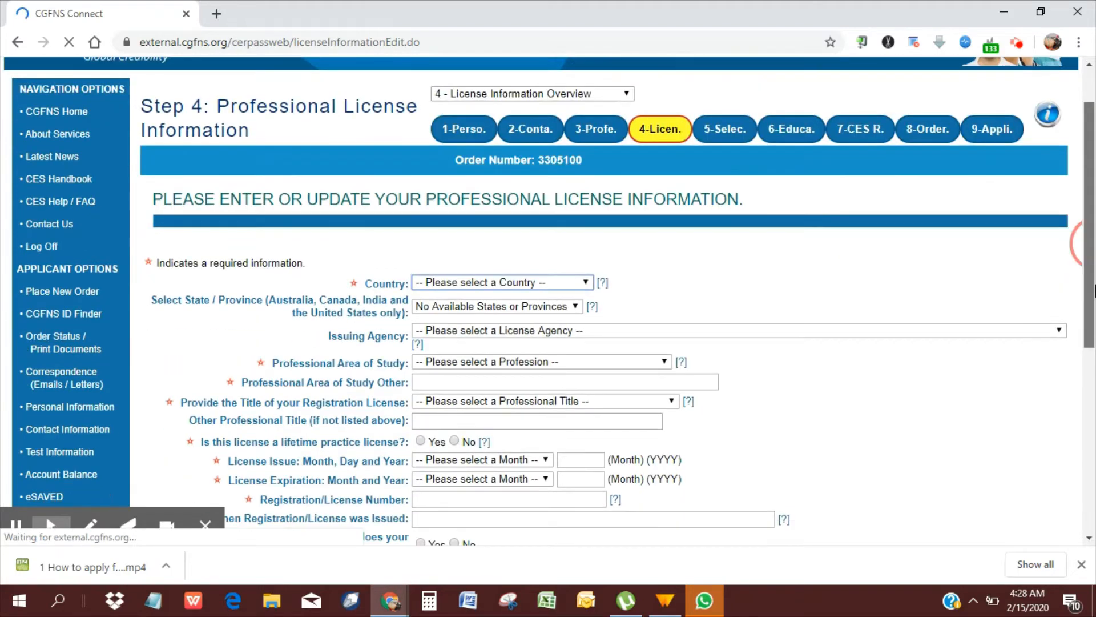
Save the Nigerian Registered Nurse & Midwife license, lifetime, issued February 2000, with status ACTIVE.
left_click_drag(1094, 246, 1094, 323)
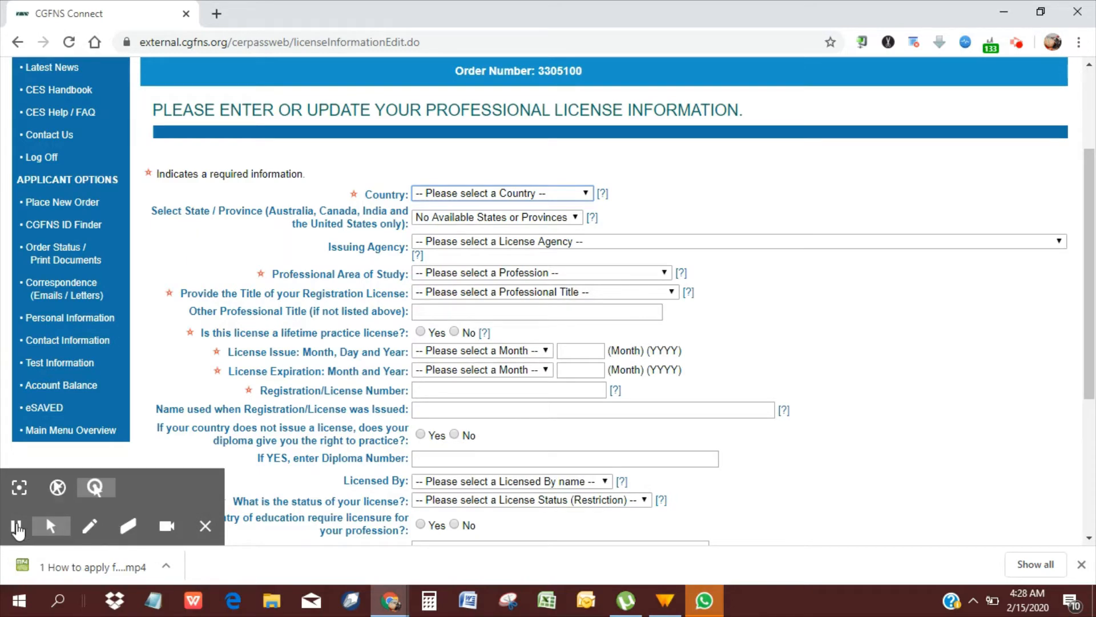
left_click(17, 526)
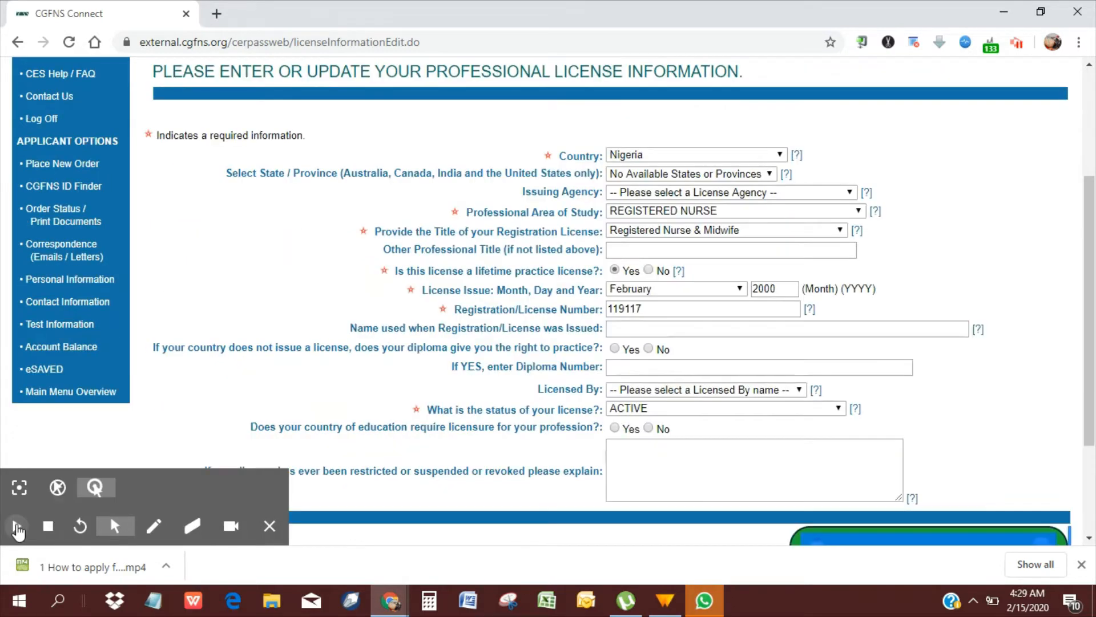
left_click(17, 527)
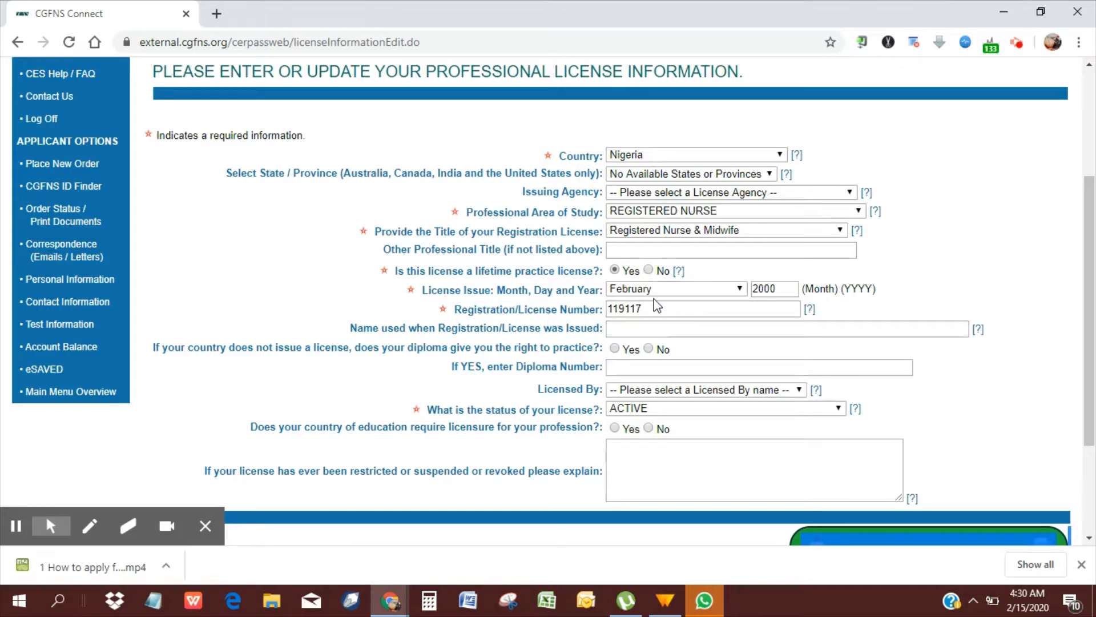
left_click_drag(1090, 254, 1094, 304)
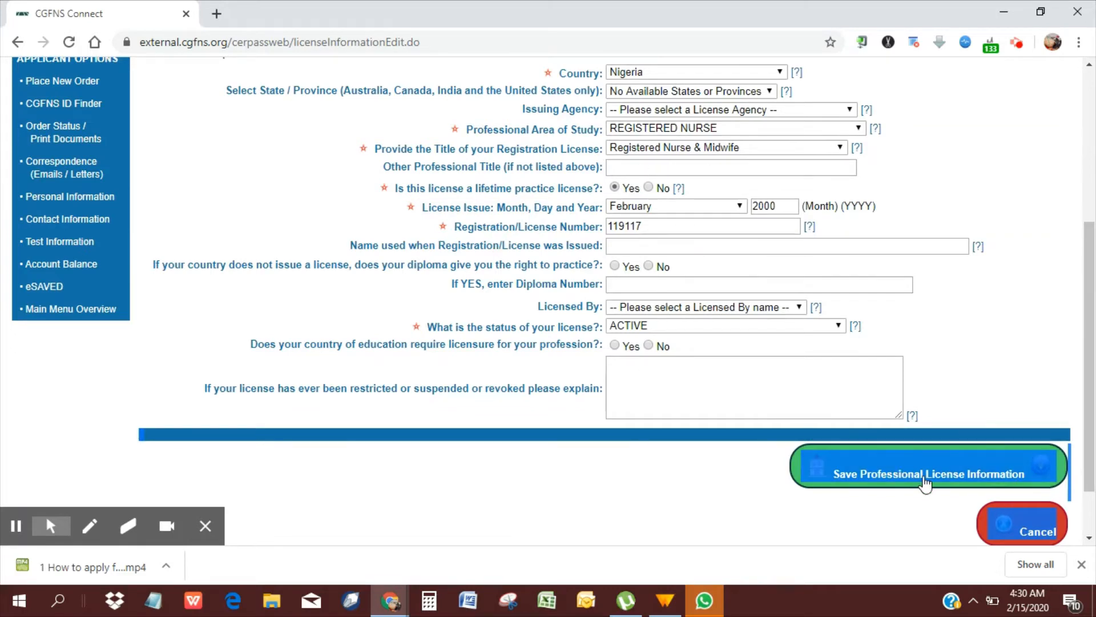
left_click(959, 475)
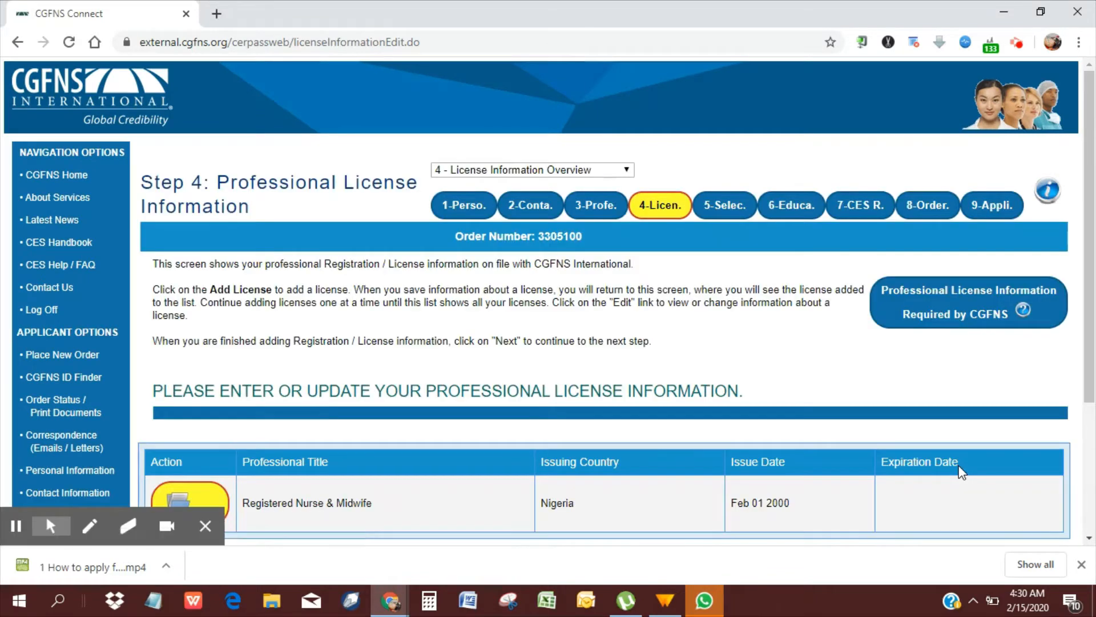
Continue from the license overview to the Step 5 credentials selection.
left_click_drag(1095, 317, 1095, 399)
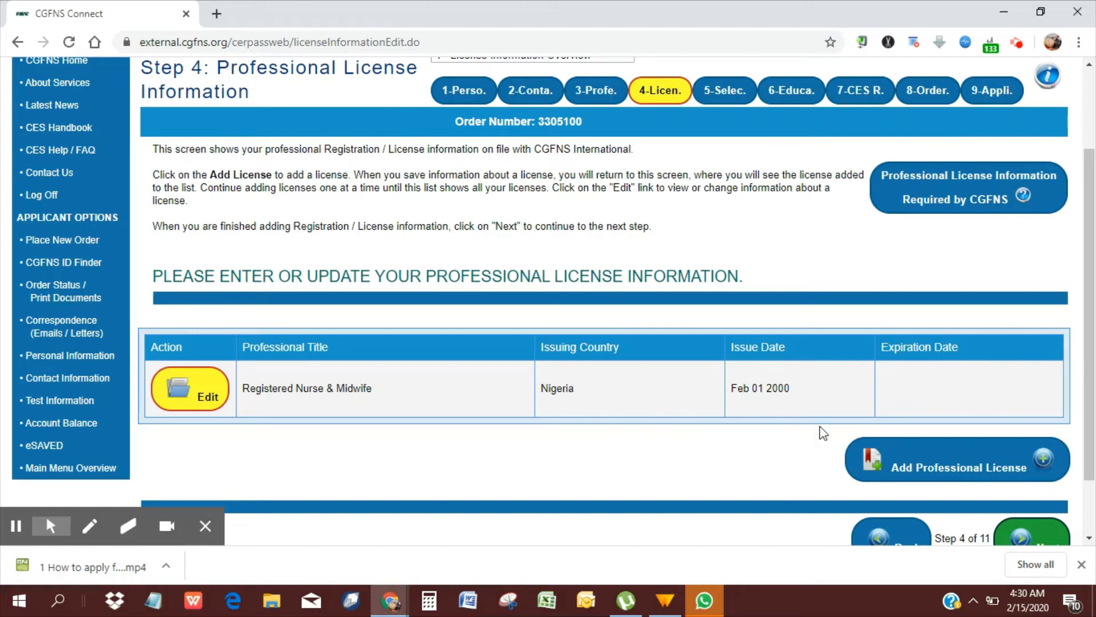
scroll(1093, 343, "down", 2)
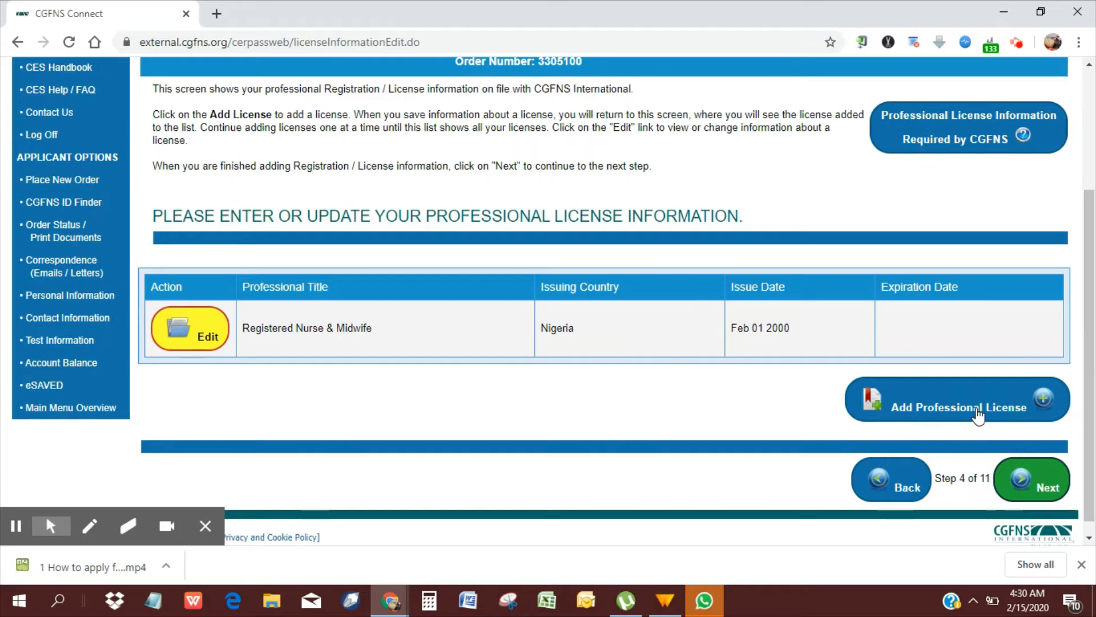
left_click(1046, 488)
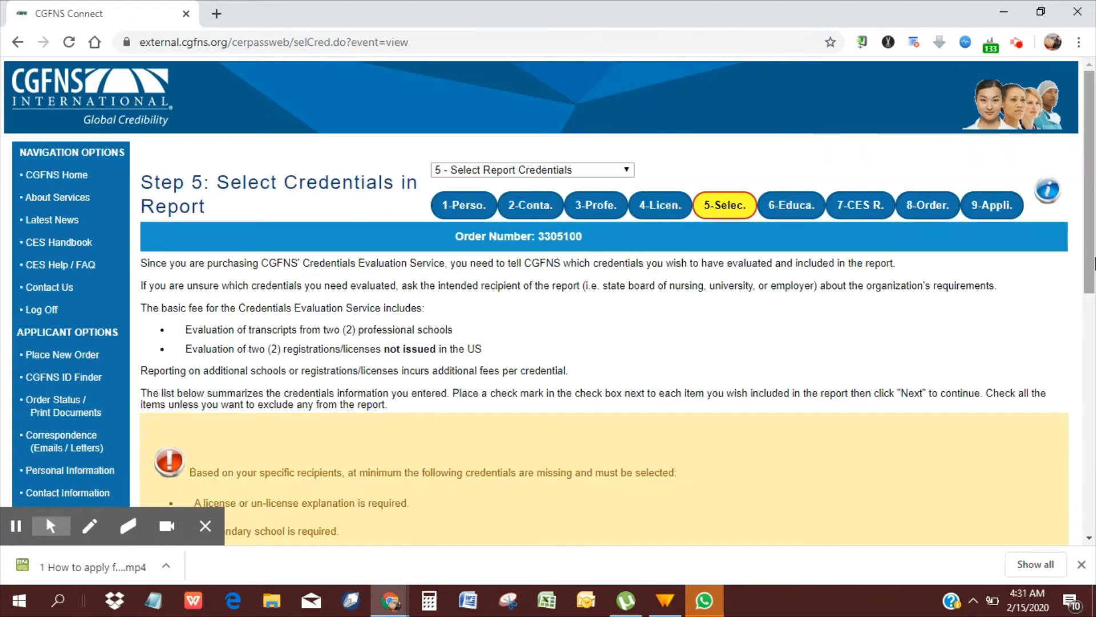
Tick the Registered Nurse & Midwife license to include it as a credential in the report.
left_click(1094, 208)
left_click_drag(1095, 233, 1095, 383)
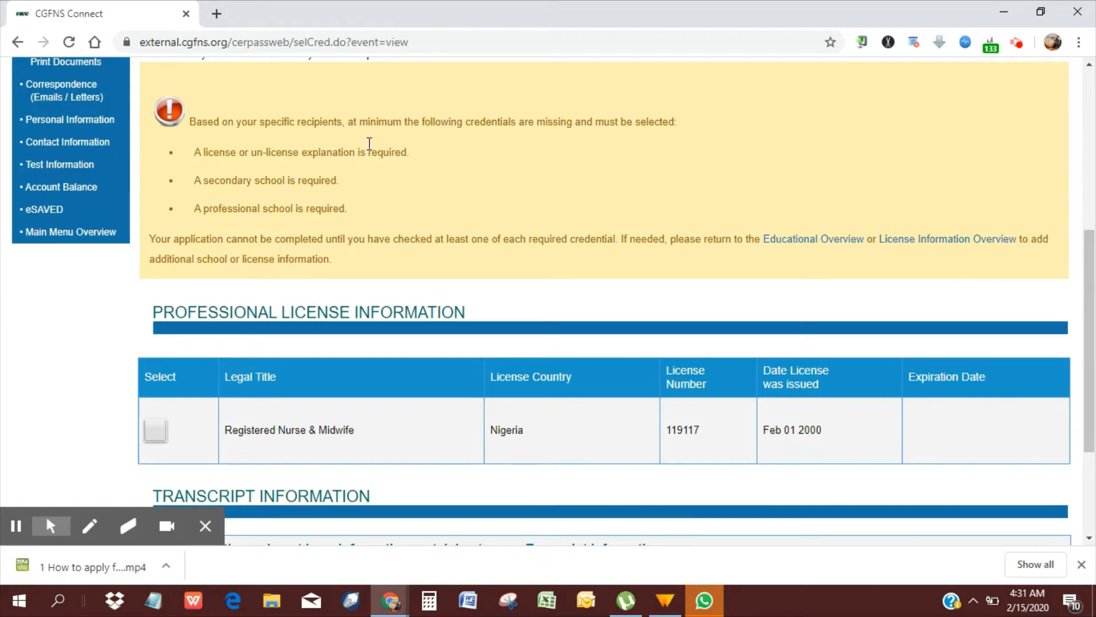
scroll(1087, 317, "down", 3)
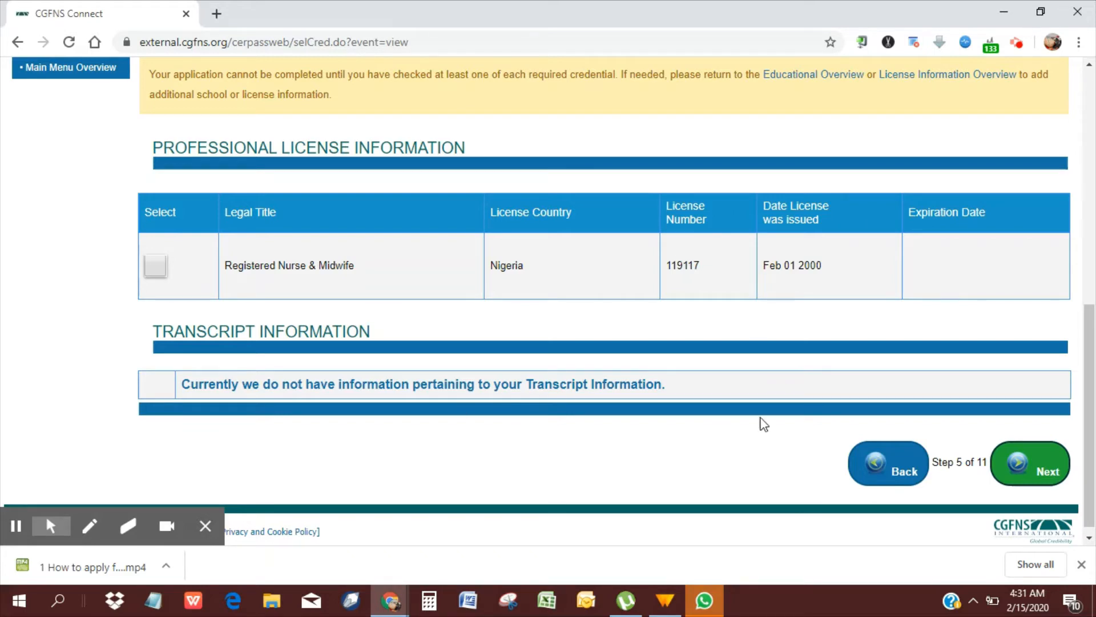
left_click_drag(1090, 400, 1094, 201)
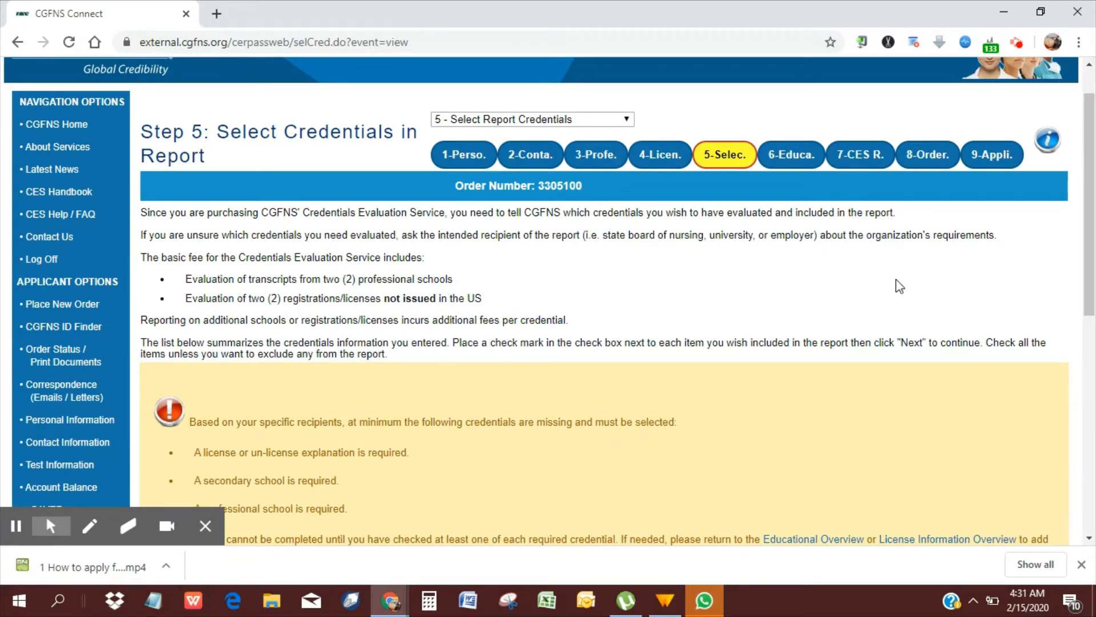
left_click_drag(1094, 231, 1095, 446)
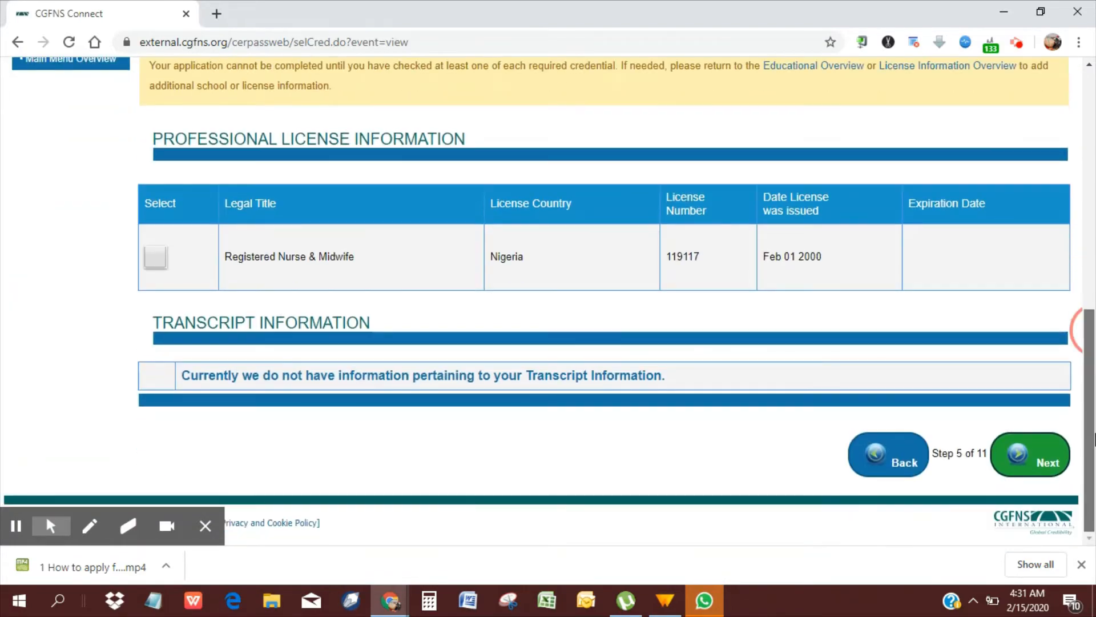
left_click(162, 264)
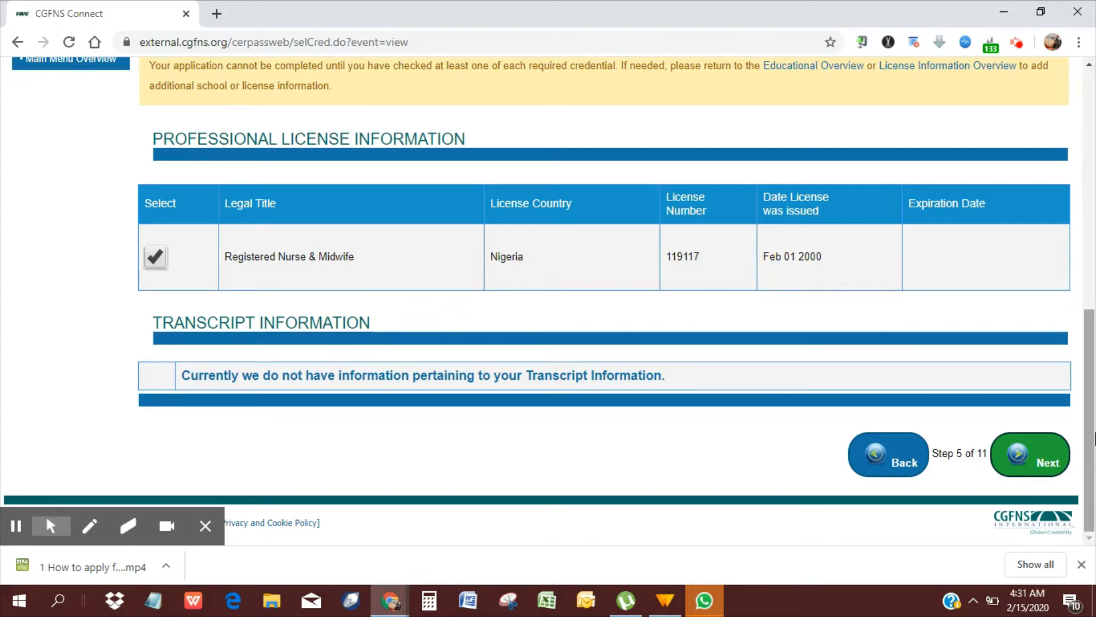
mouse_move(1094, 439)
left_mouse_down()
mouse_move(1094, 217)
mouse_move(1093, 439)
left_mouse_up()
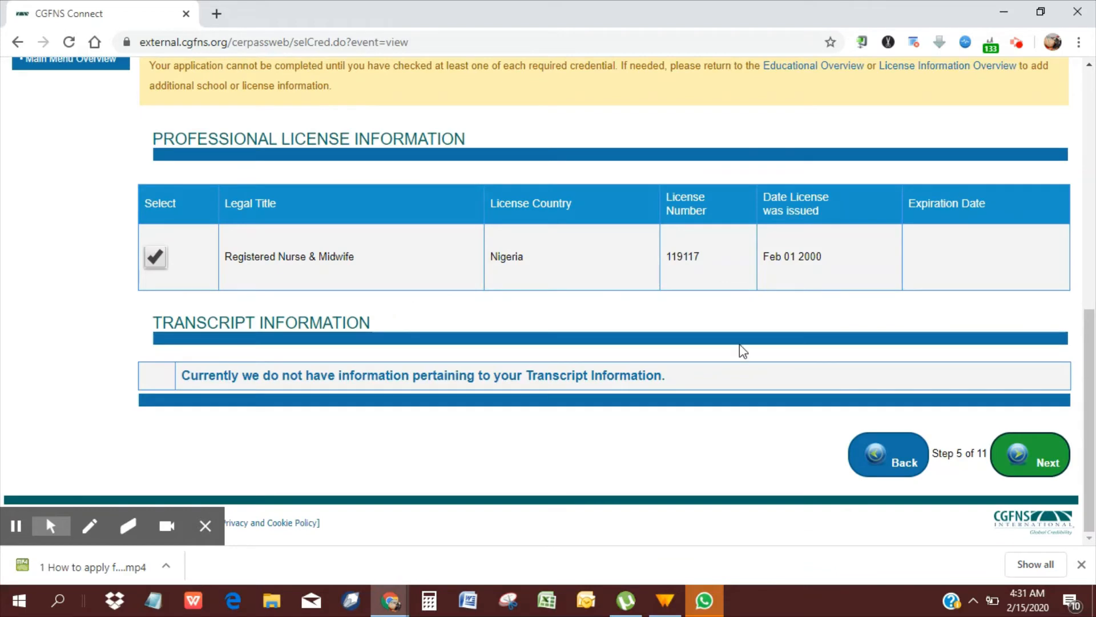
Proceed to Step 6 Education Overview and open the Add Tertiary Professional (Healthcare) Education form.
left_click(1022, 466)
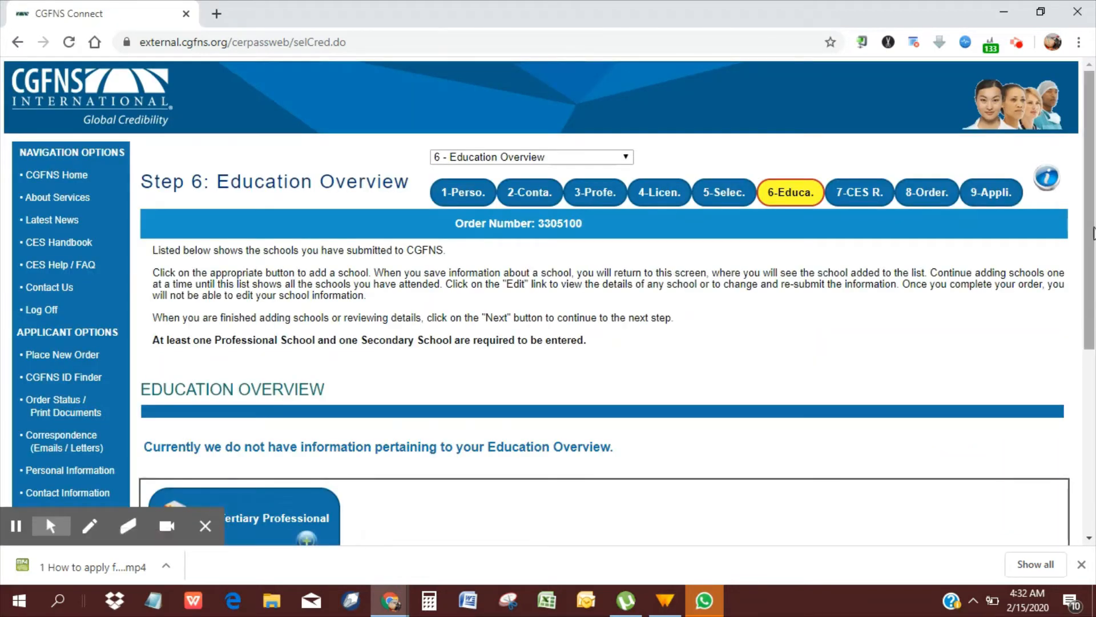
left_click_drag(1093, 217, 1095, 359)
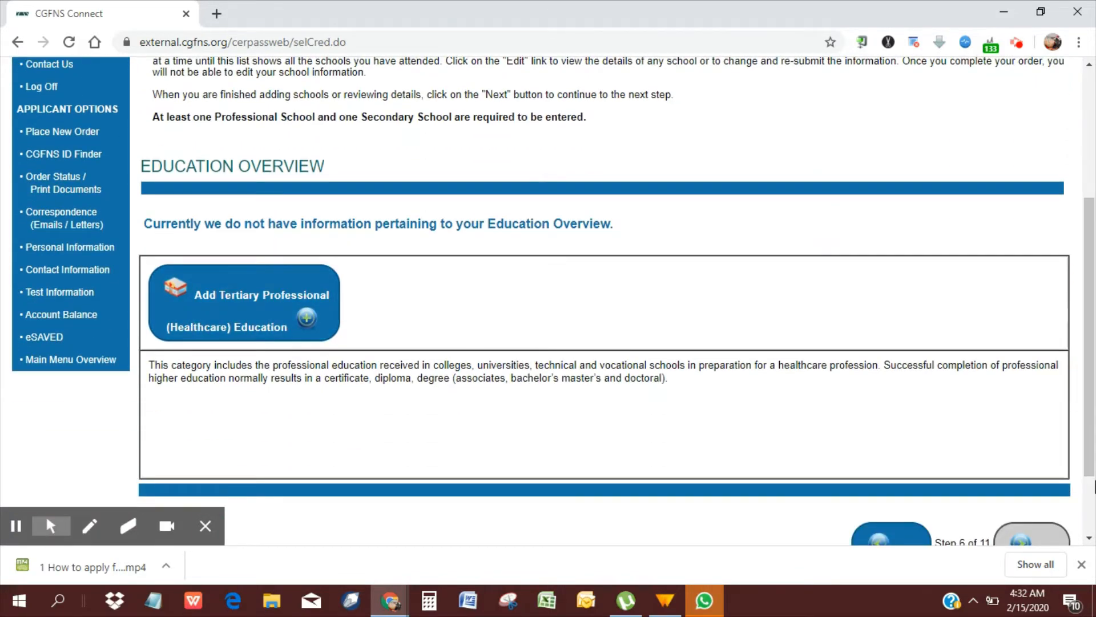
left_click(1094, 485)
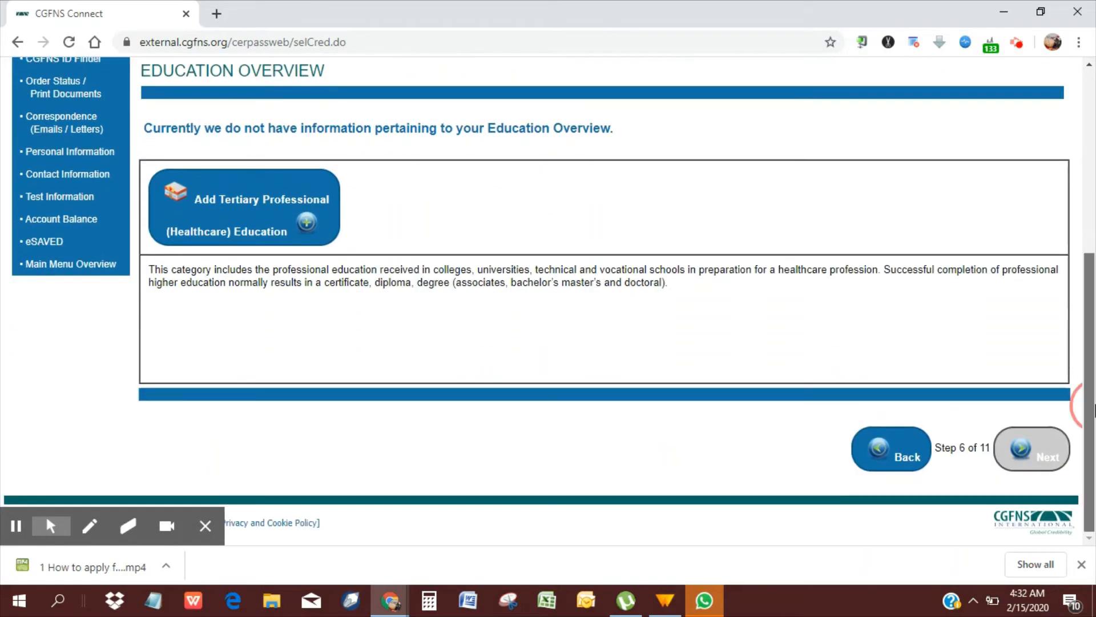
left_click_drag(1094, 407, 1094, 307)
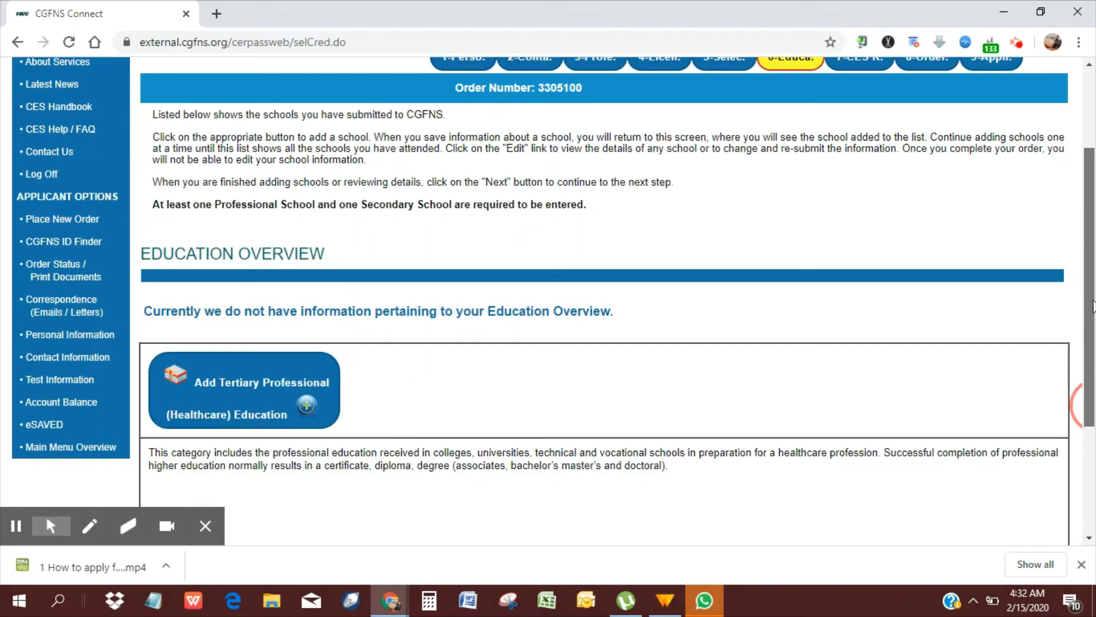
left_click(16, 530)
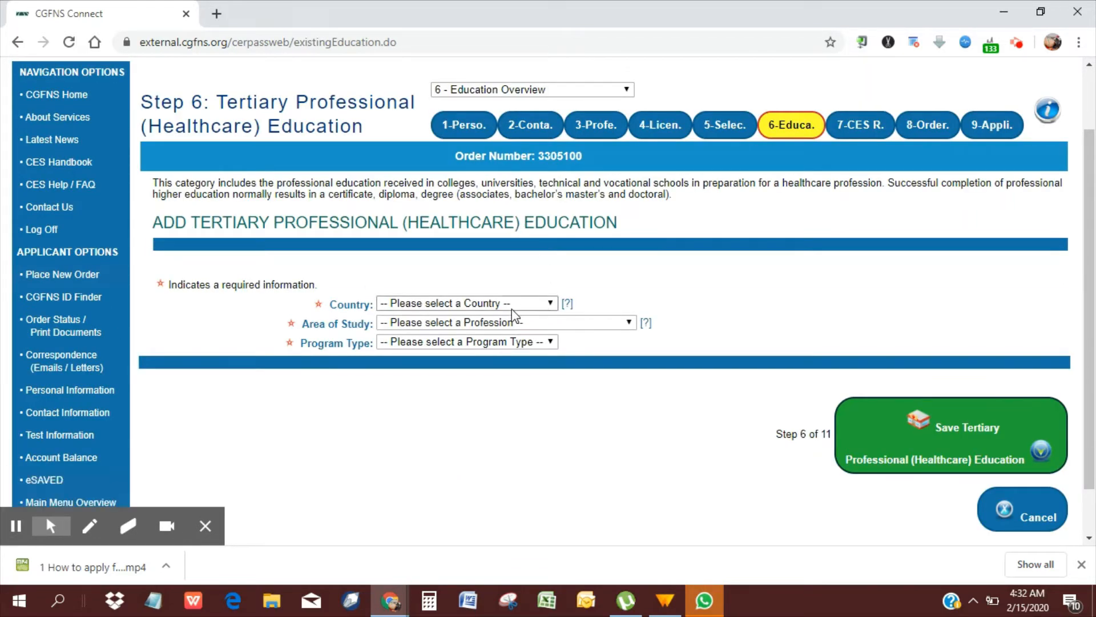
Select Nigeria as the country of the tertiary professional school.
left_click(536, 303)
type("ni")
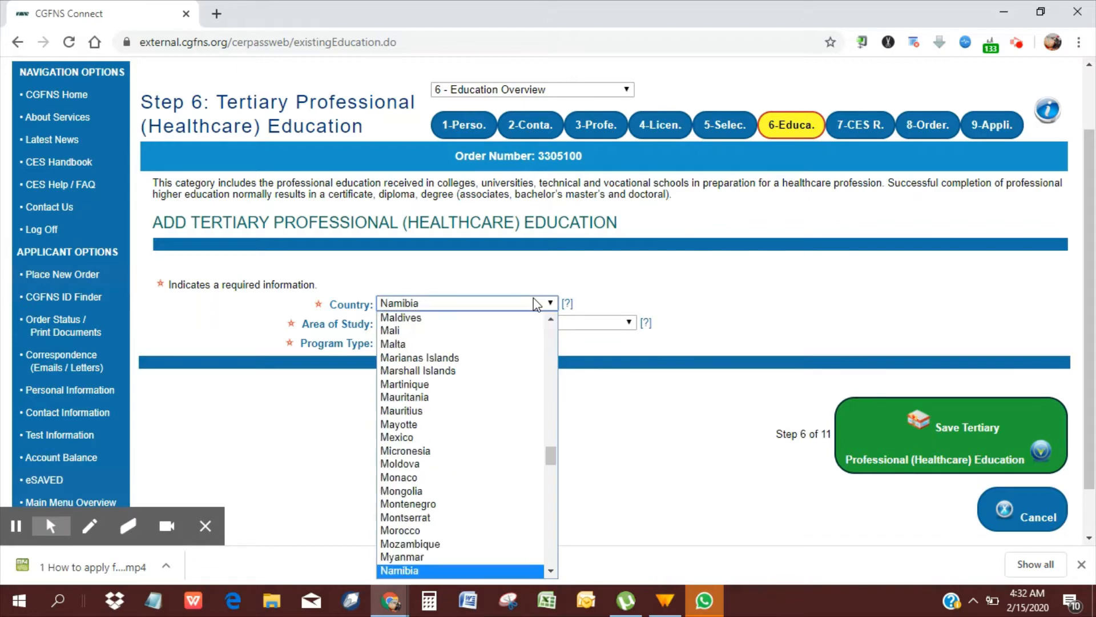
key("Down")
key("Down")
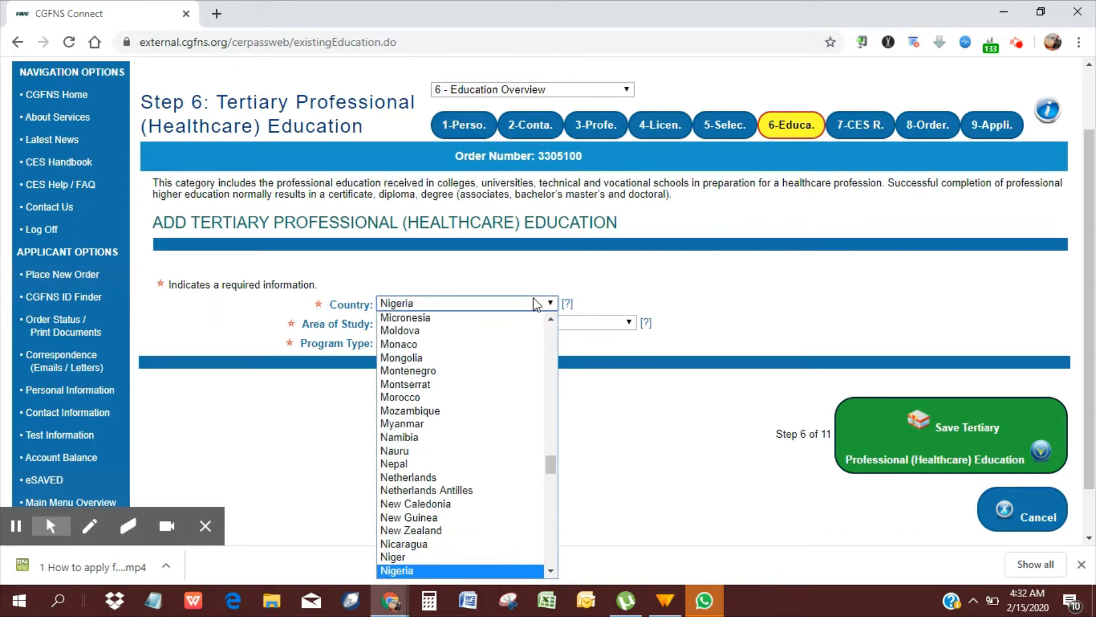
key("Return")
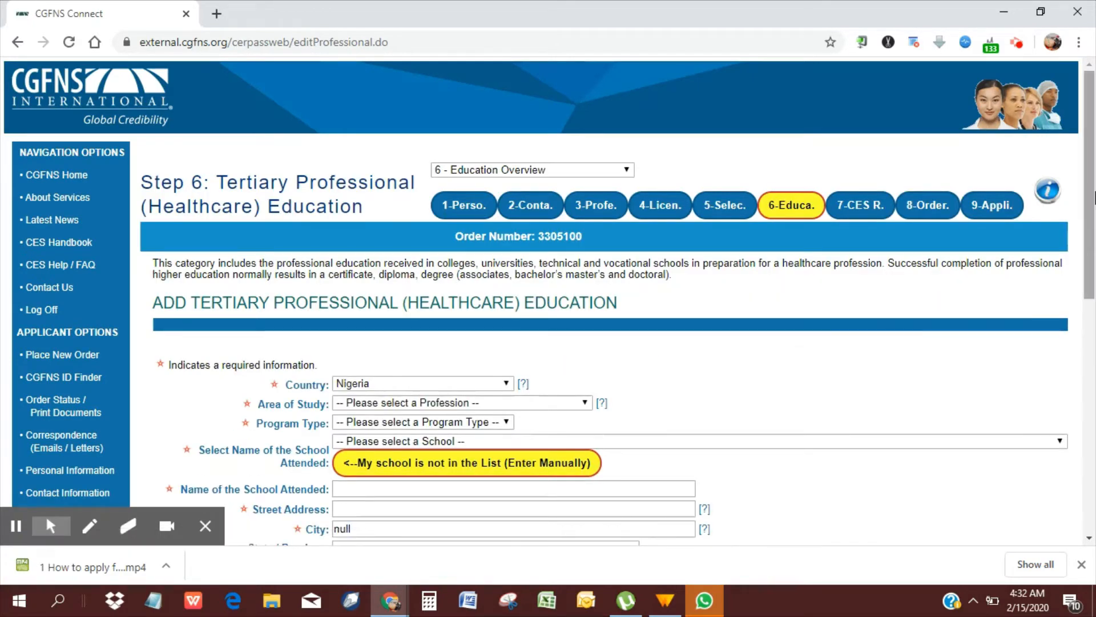
Set the area of study to REGISTERED NURSE and the program type to Diploma.
left_click_drag(1092, 208, 1093, 322)
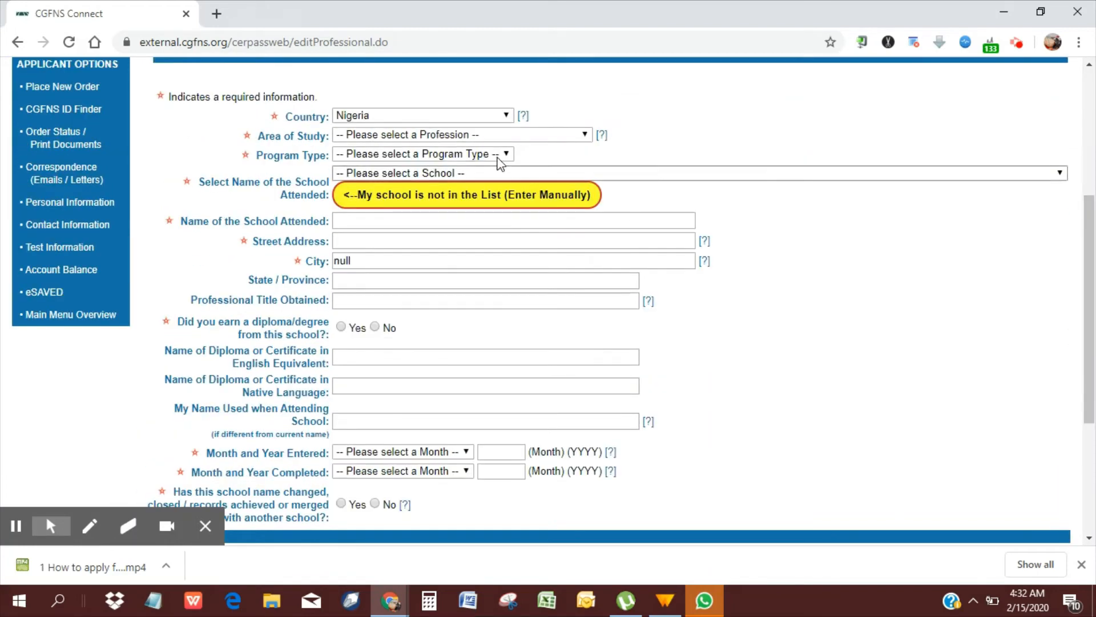
left_click(522, 135)
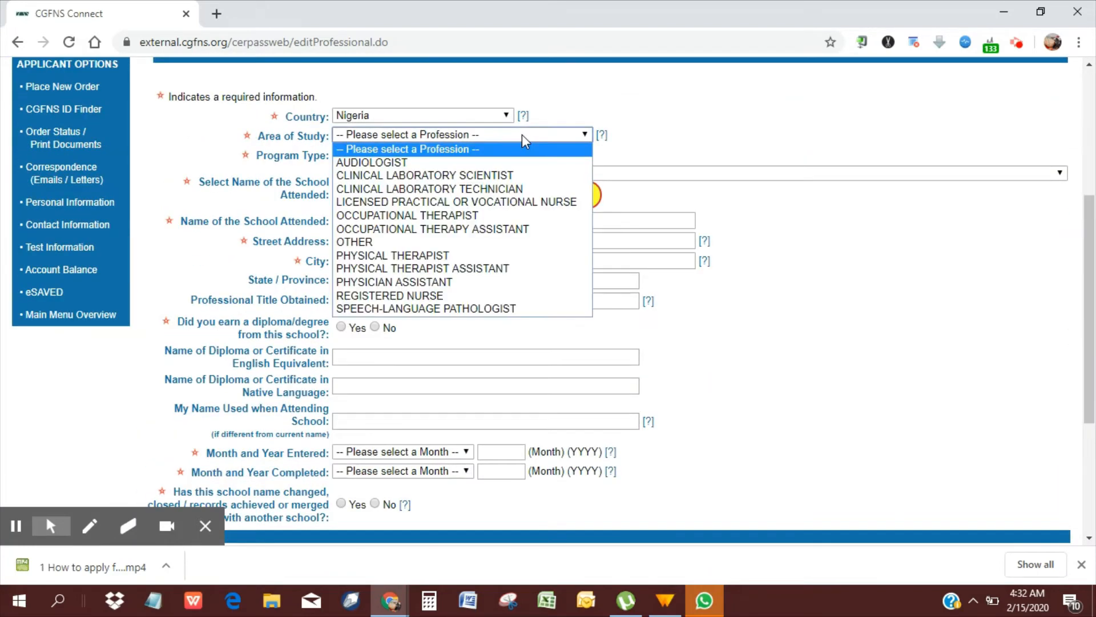
left_click(472, 292)
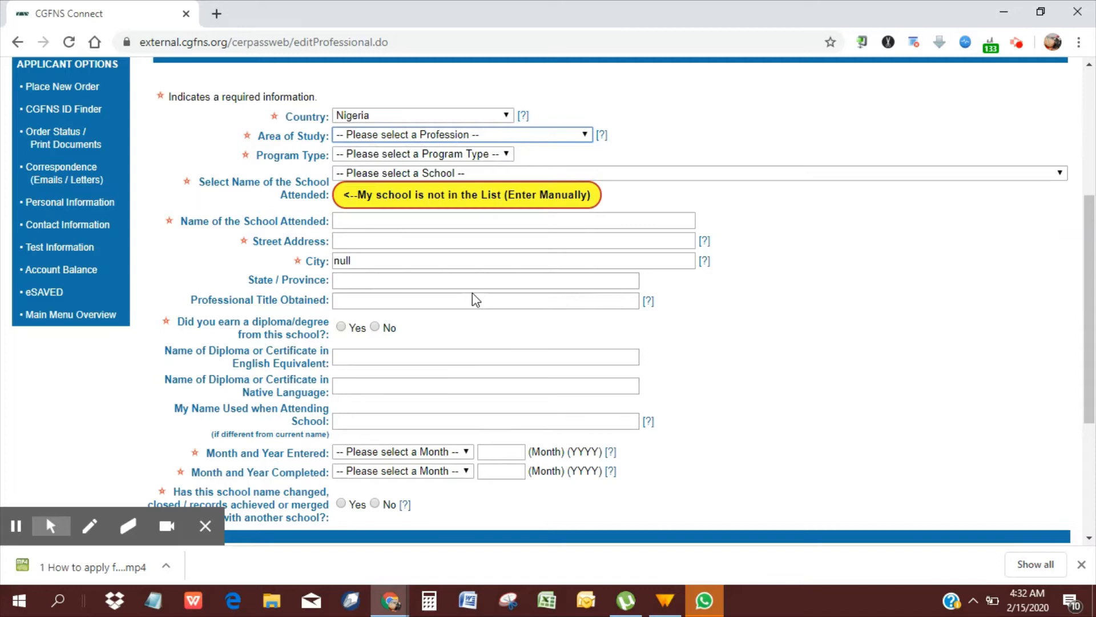
left_click(504, 152)
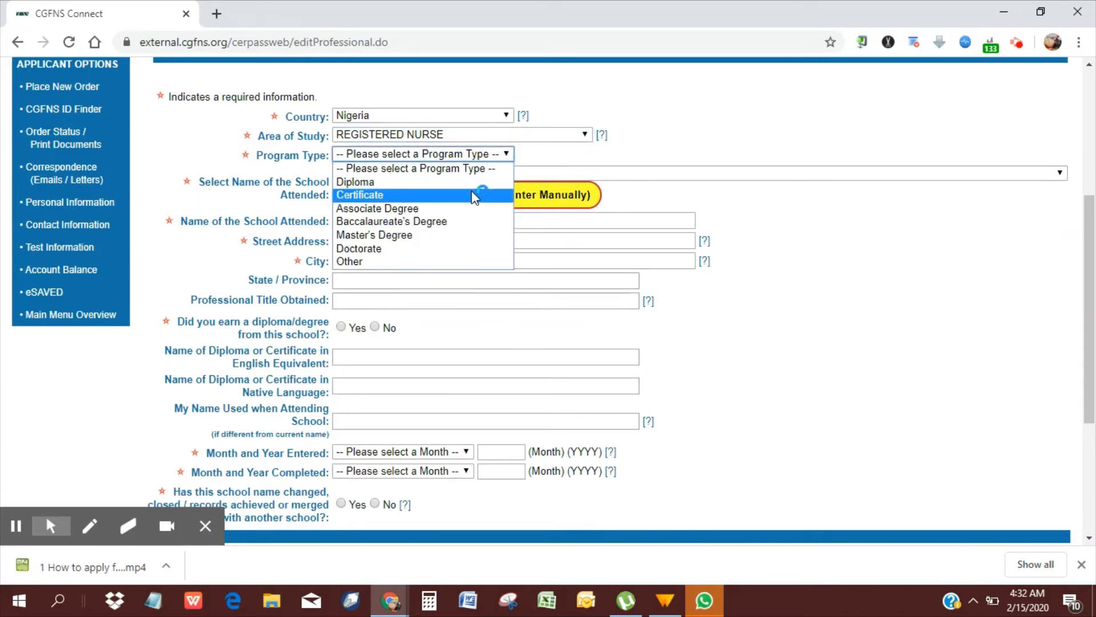
left_click(481, 181)
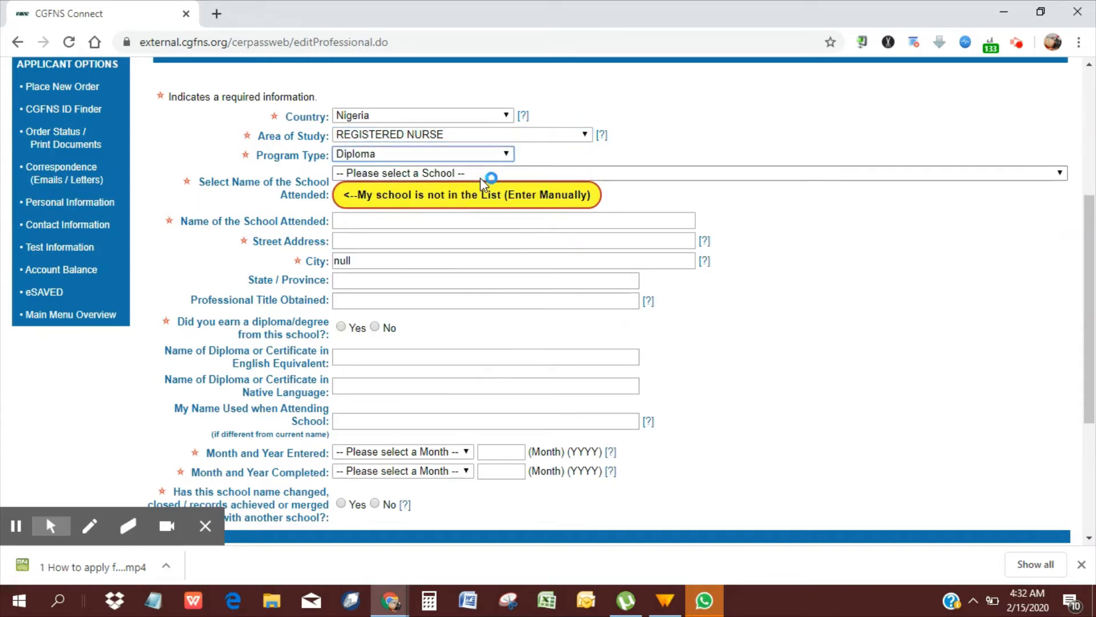
Search the school list for university of and pick THE UNIVERSITY OF CALABAR, Calabar.
left_click(546, 174)
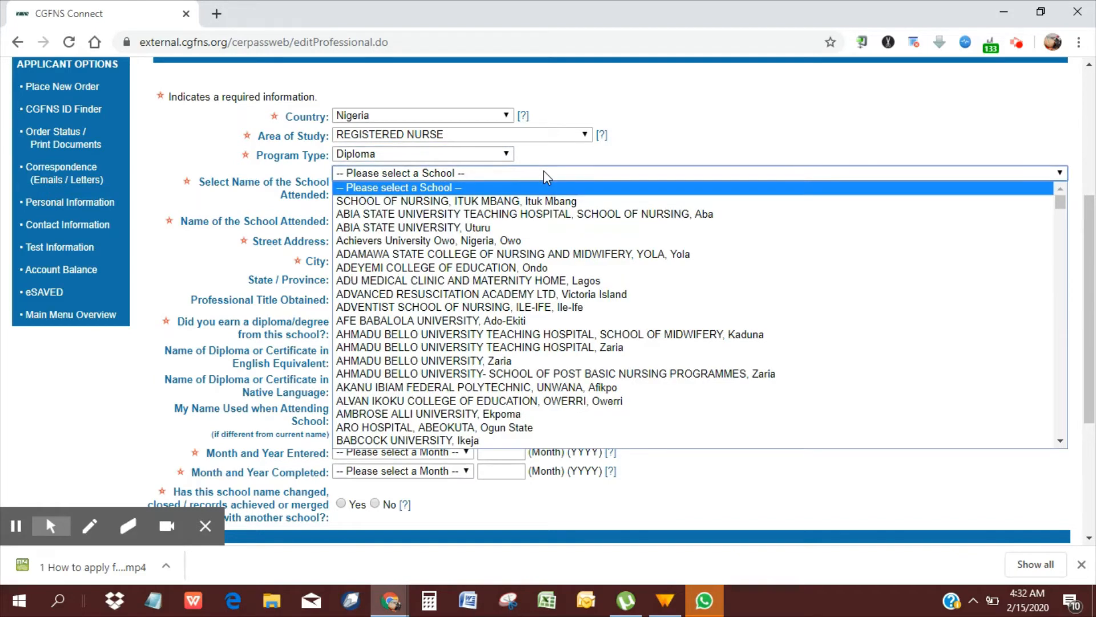
type("university of")
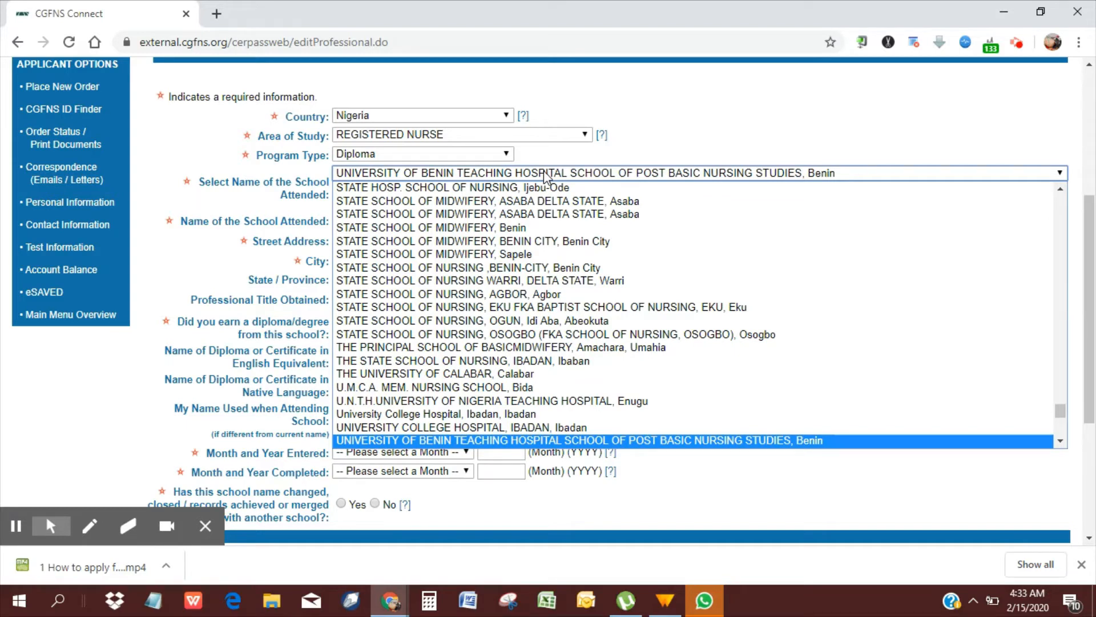
left_click(1061, 445)
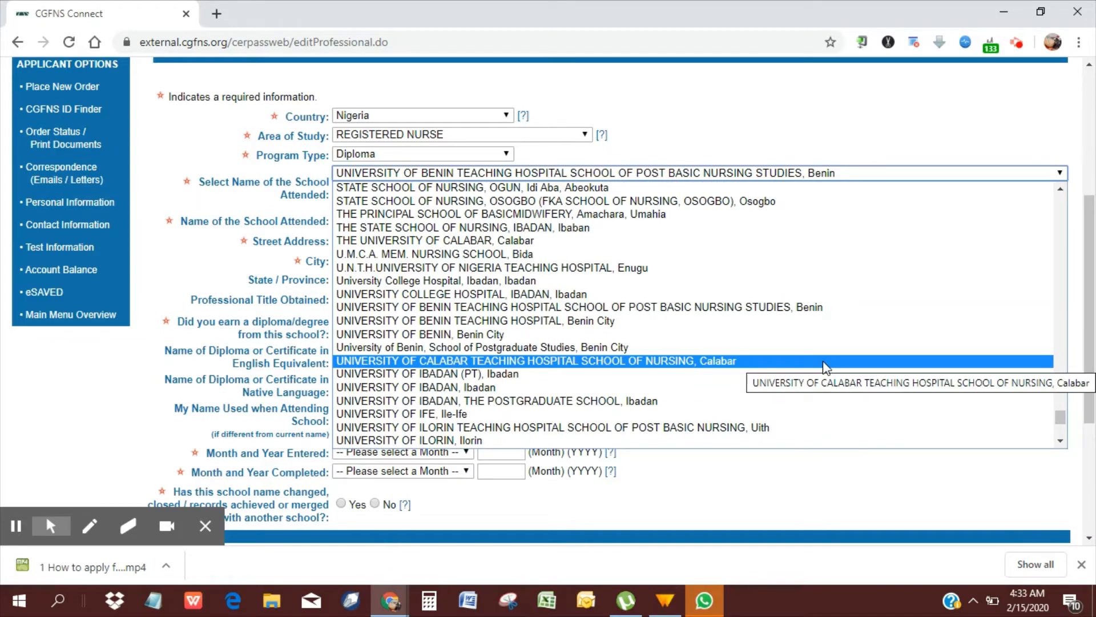
left_click(787, 237)
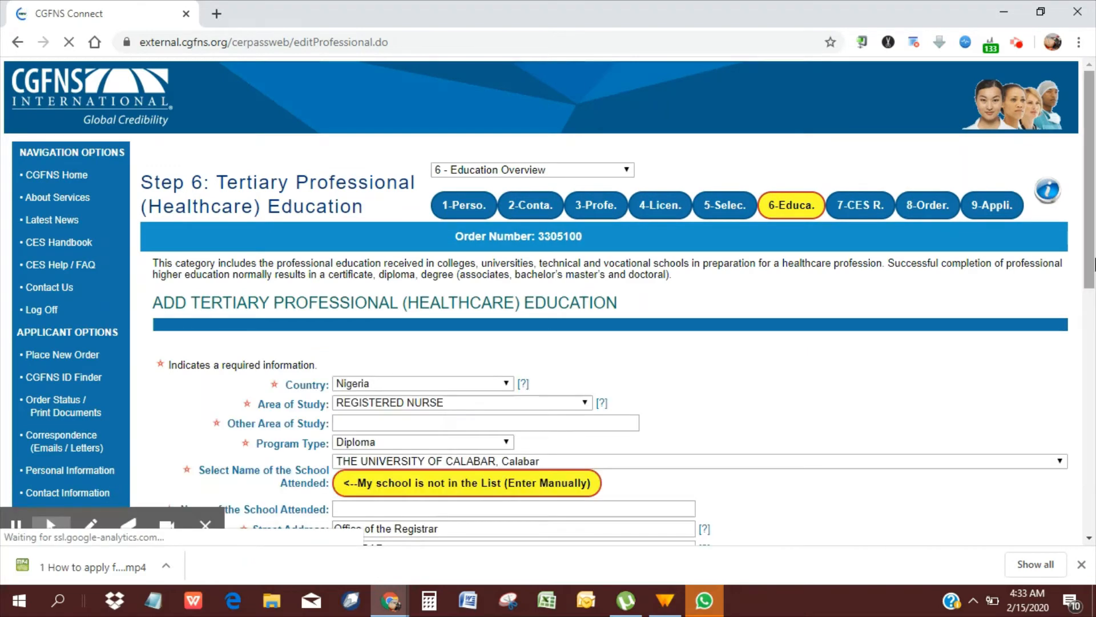
Answer No to the school name having changed and save the tertiary professional education entry.
scroll(524, 431, "down", 4)
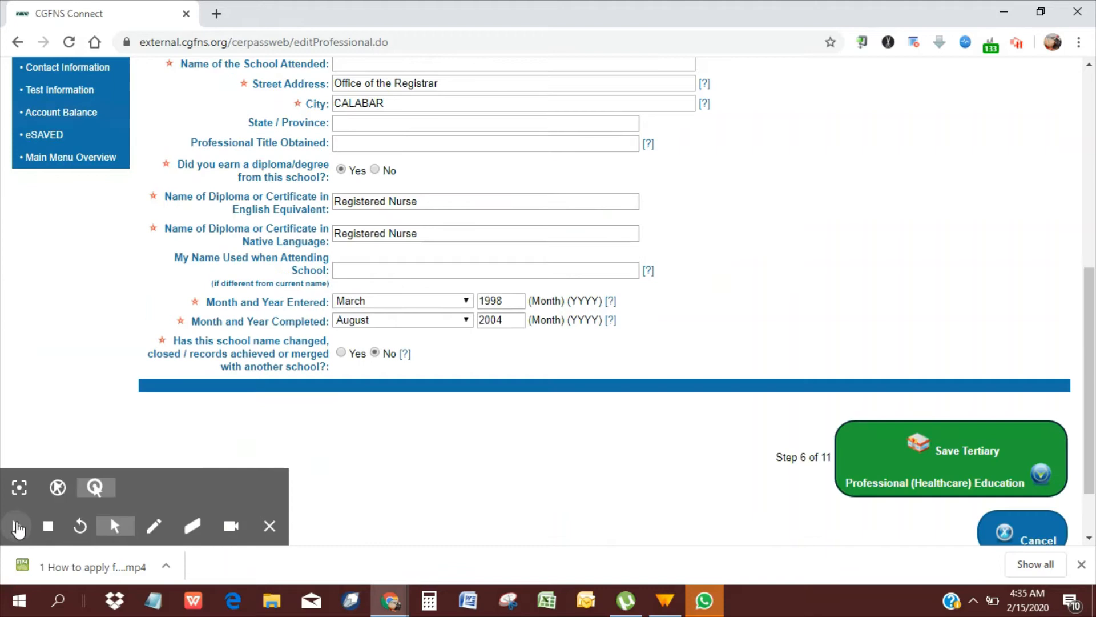
left_click(14, 524)
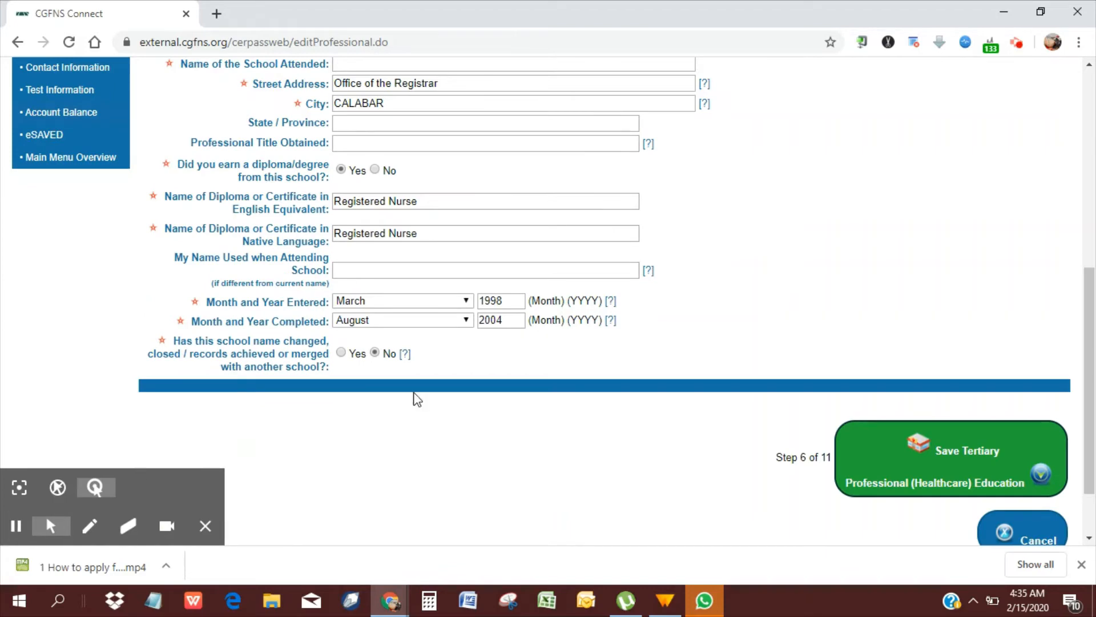
scroll(1094, 269, "up", 3)
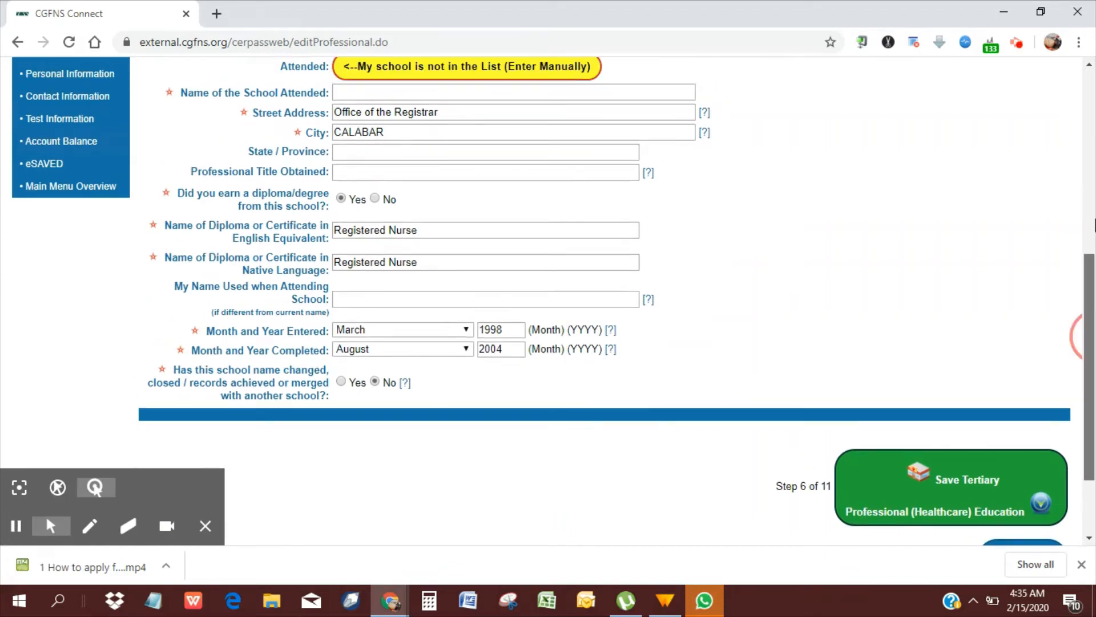
scroll(1094, 288, "down", 1)
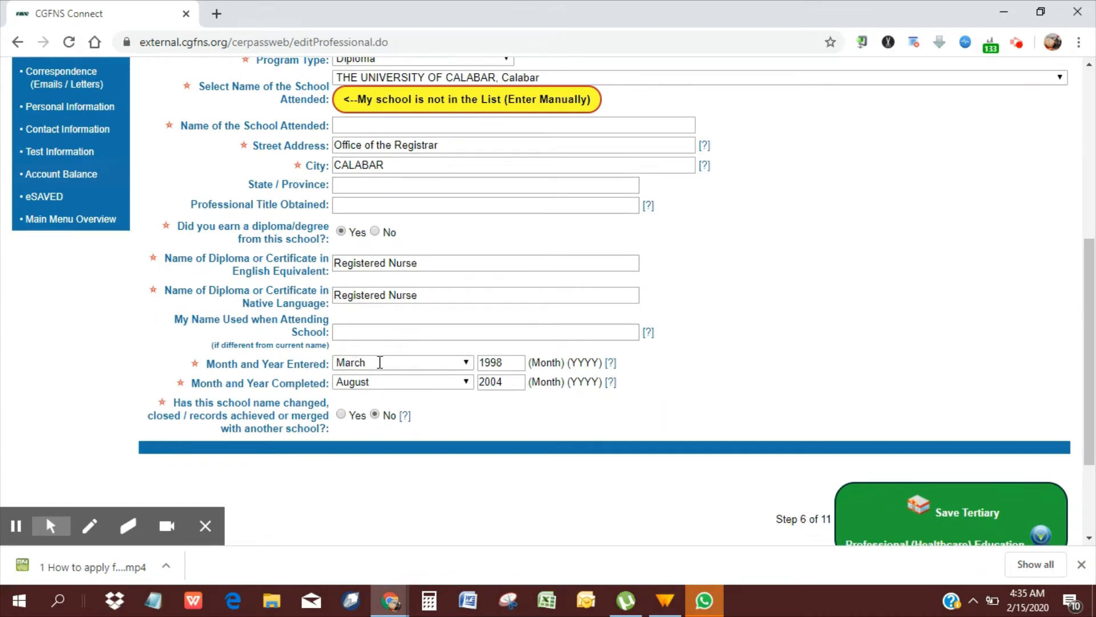
scroll(1092, 401, "down", 1)
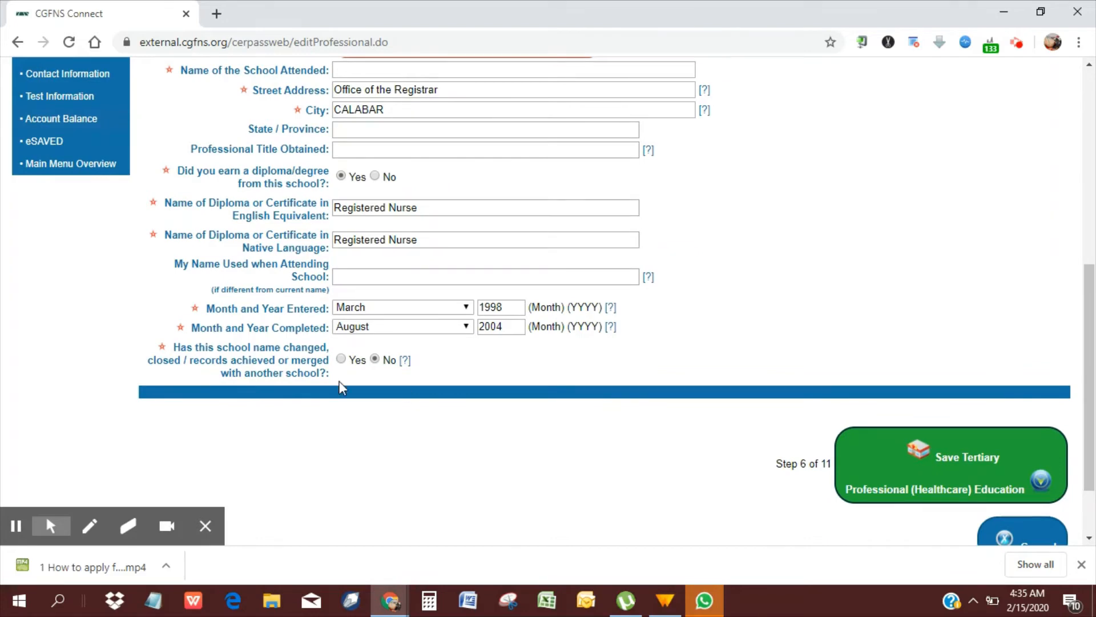
left_click(342, 359)
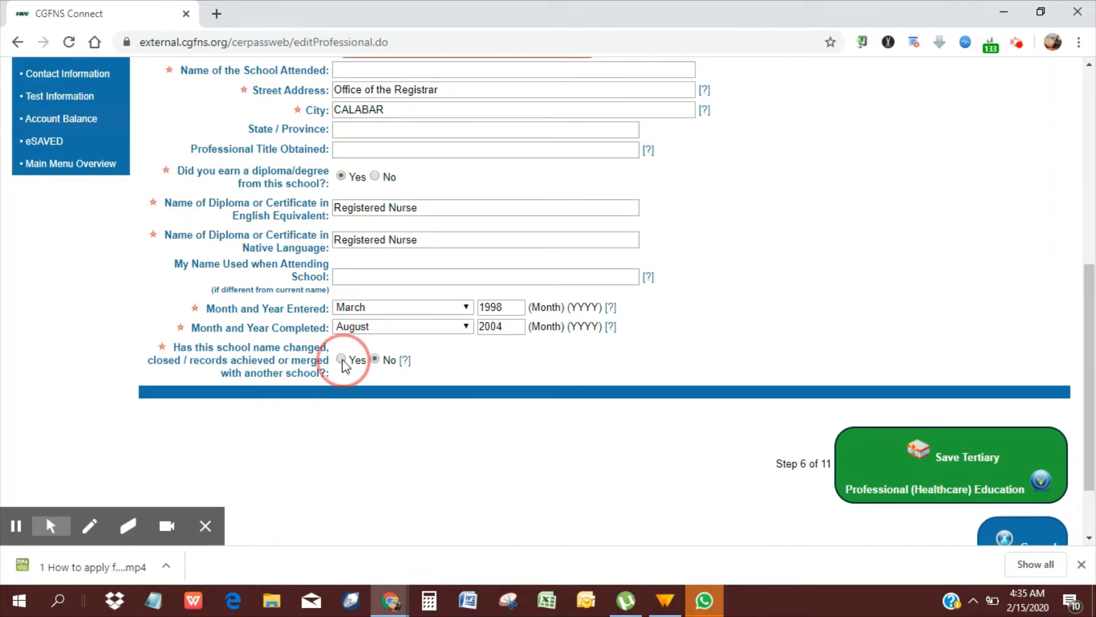
left_click(375, 359)
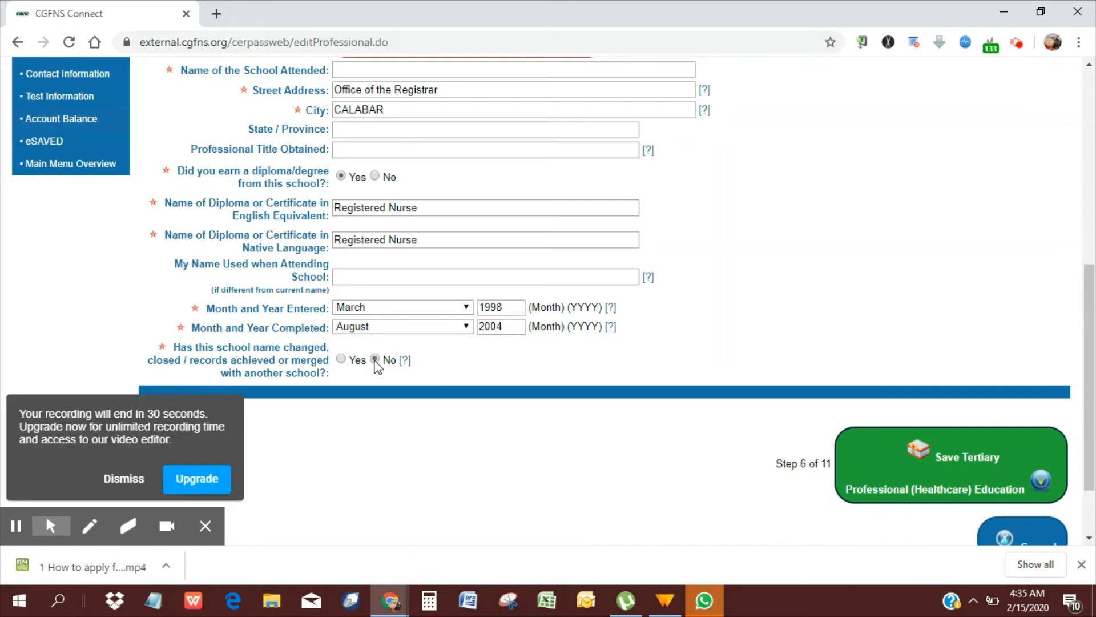
left_click(999, 455)
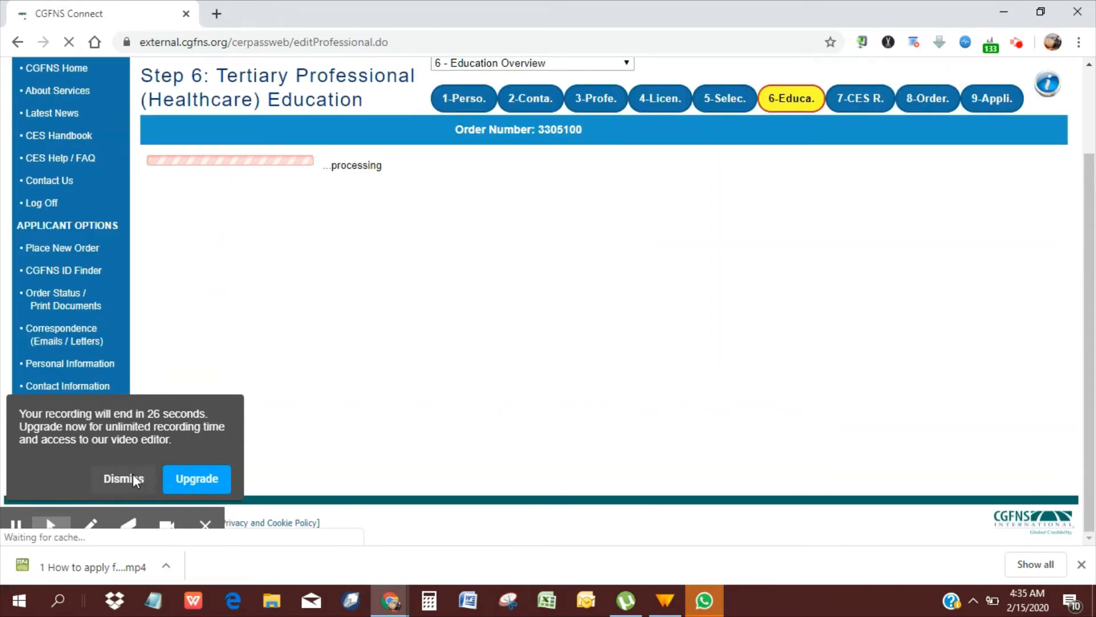
Open the Add Higher Secondary Education form from the education overview.
left_click(132, 477)
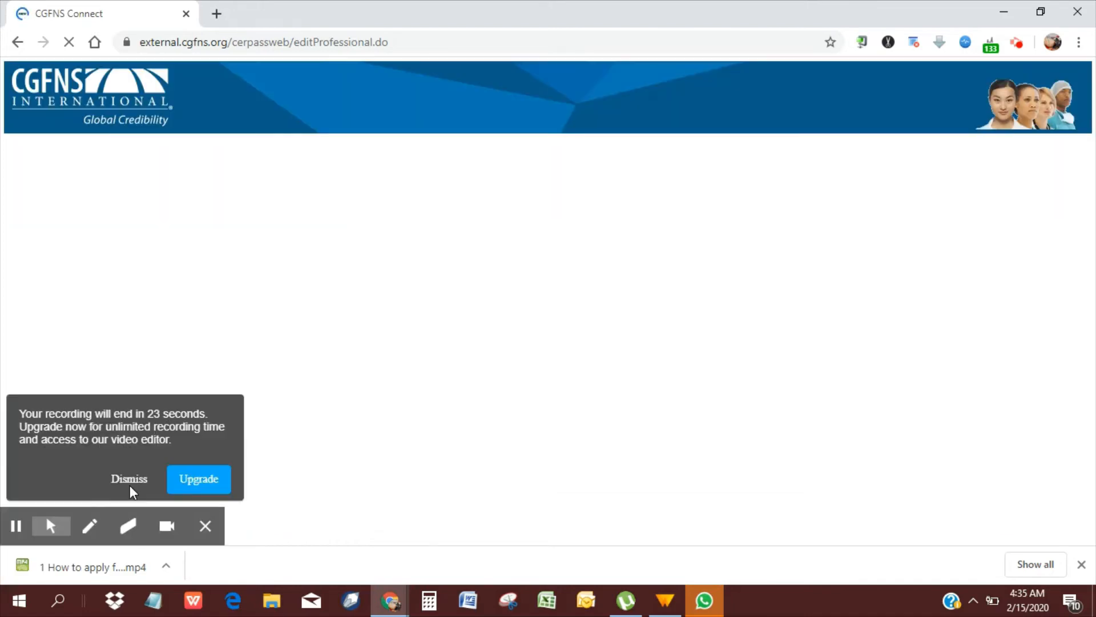
left_click(126, 479)
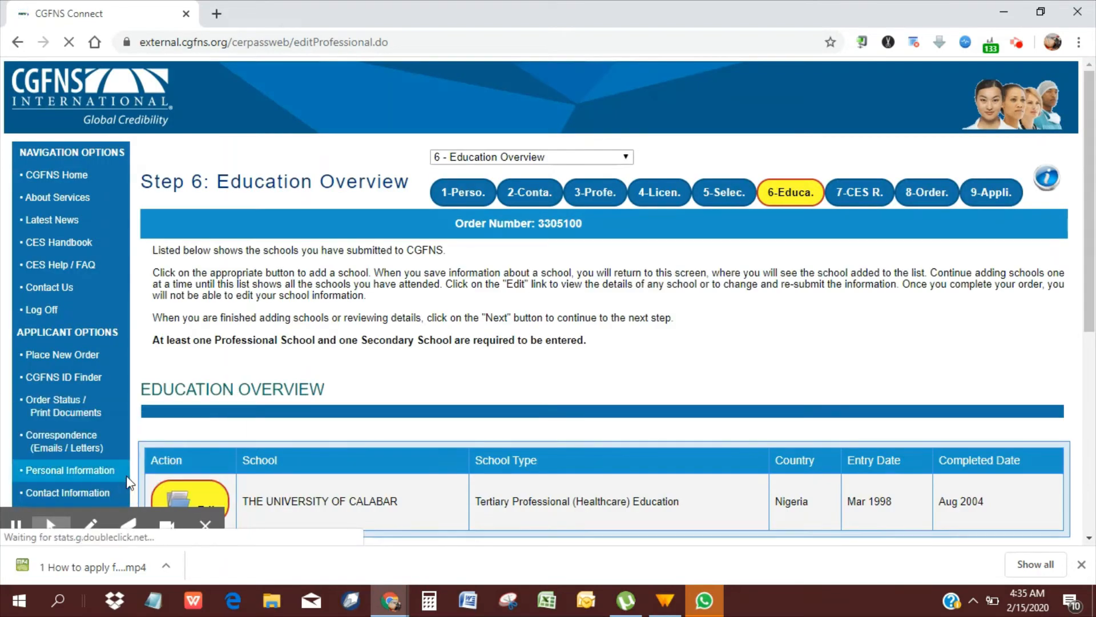
scroll(565, 357, "down", 5)
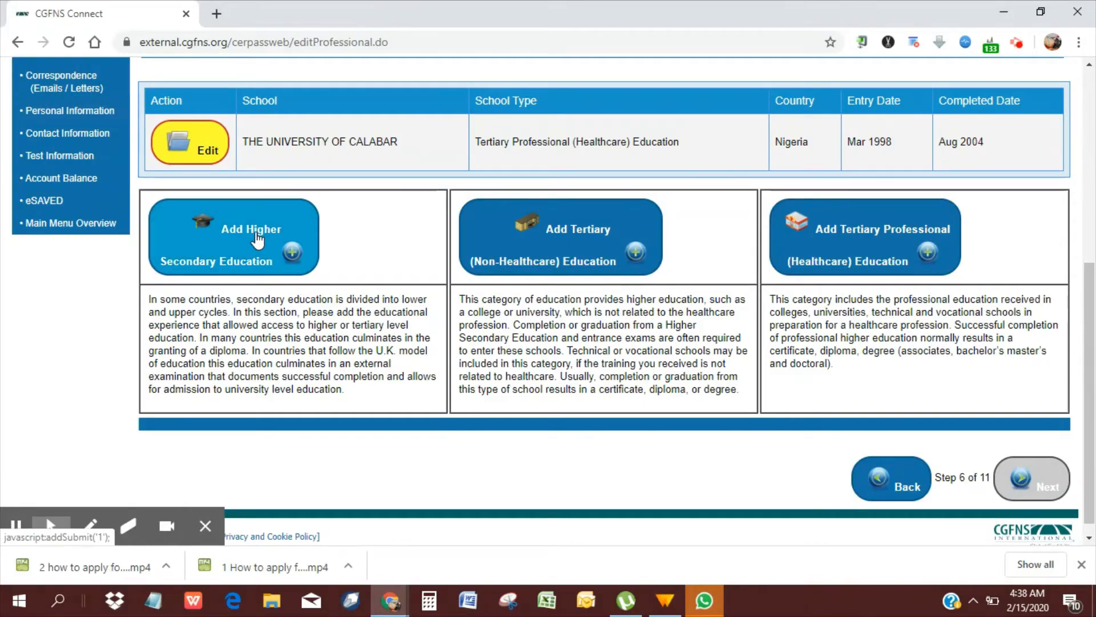
left_click(256, 235)
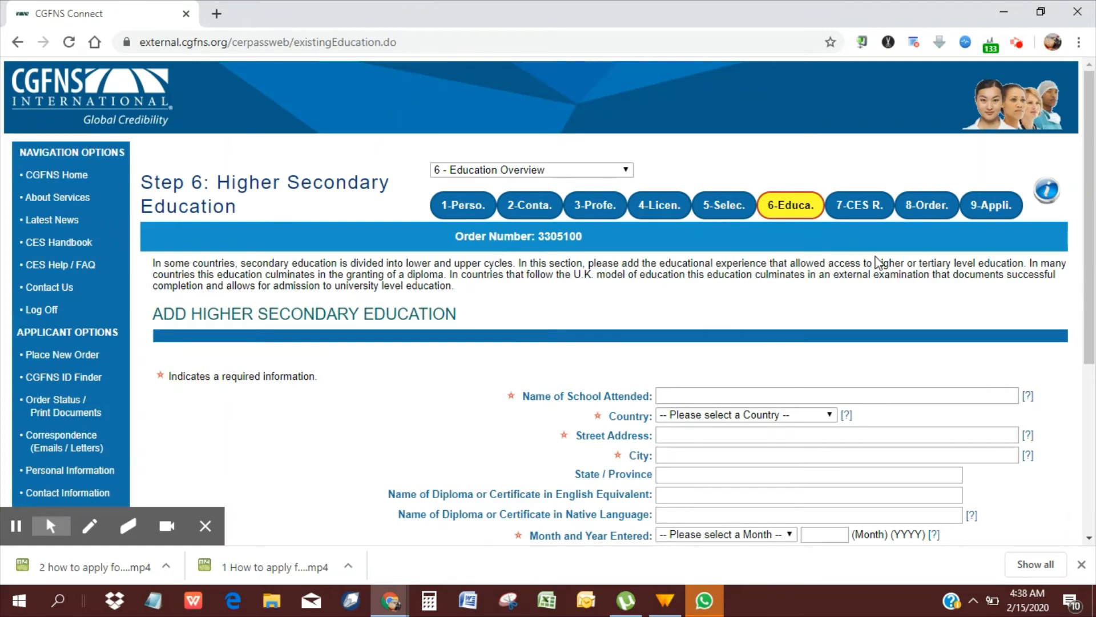
Save the higher secondary education entry for the Nigerian school.
scroll(1095, 271, "down", 3)
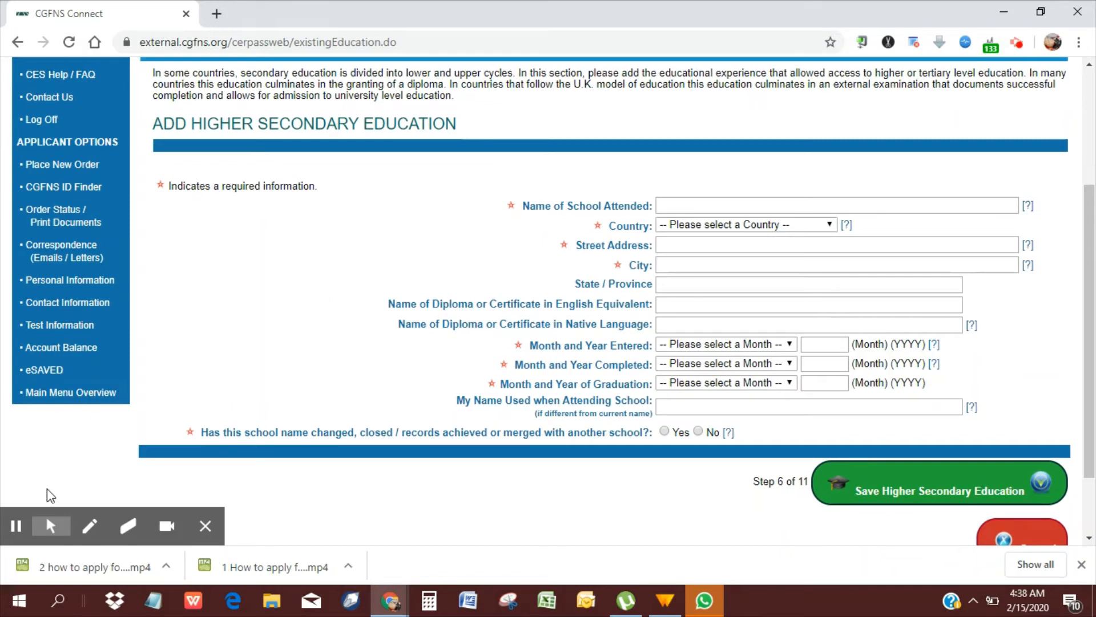
left_click(19, 528)
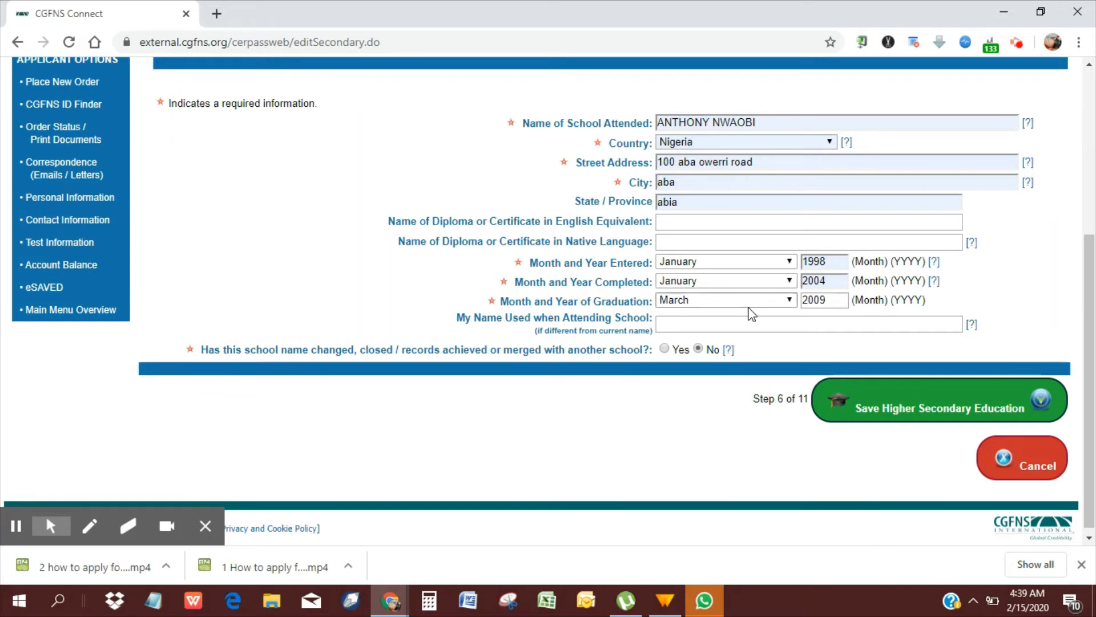
left_click(942, 398)
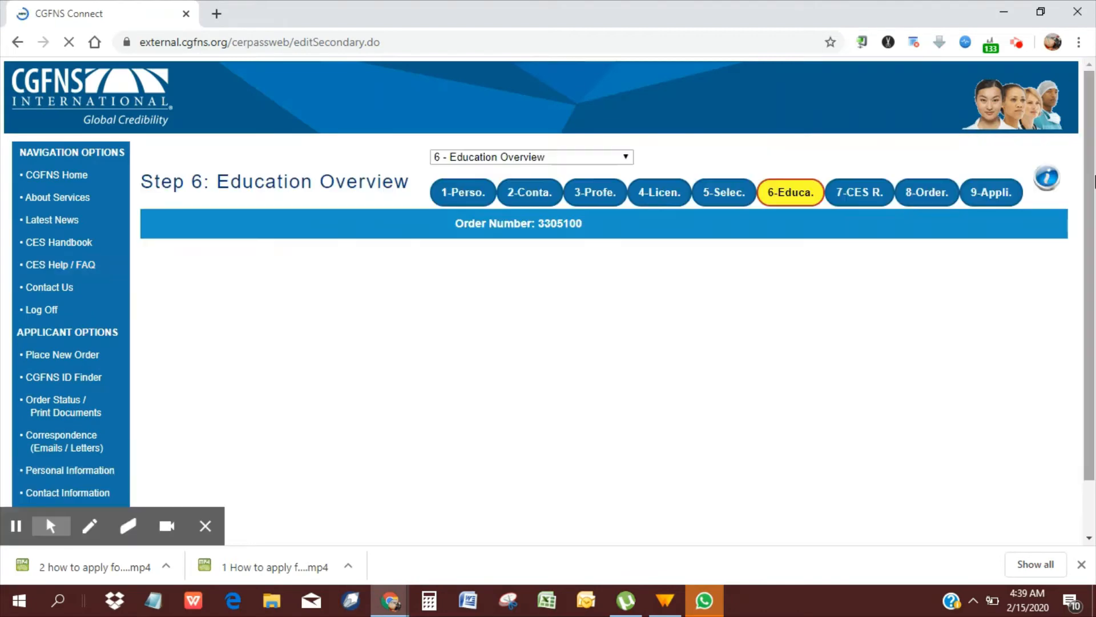
Rename the higher secondary school entry to st rapheal sec school and save it.
left_click_drag(1094, 180, 1094, 272)
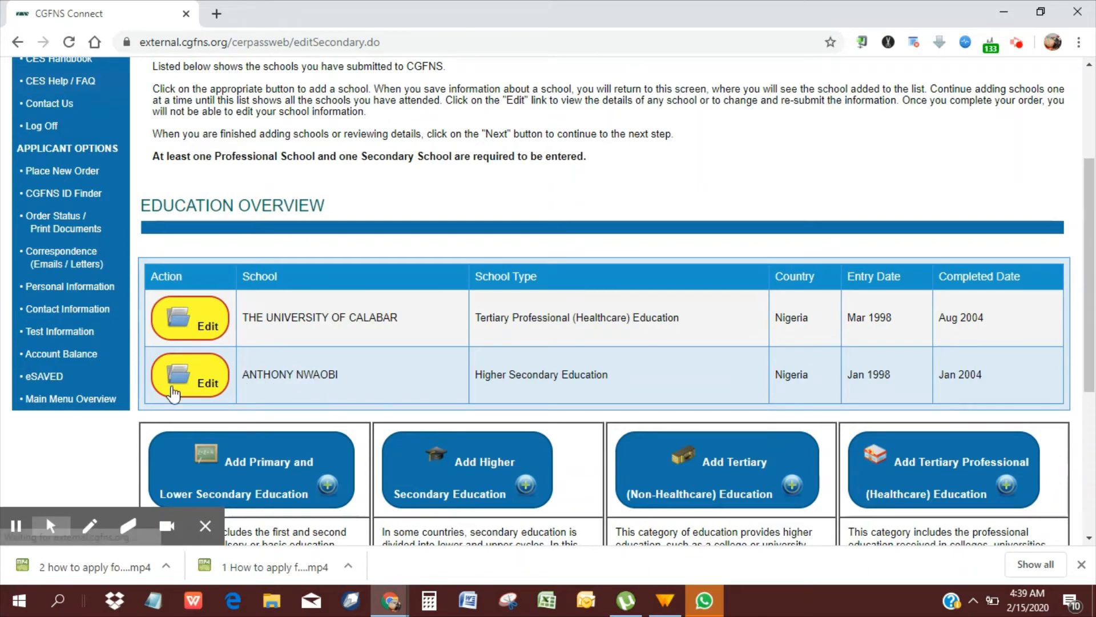
left_click(196, 383)
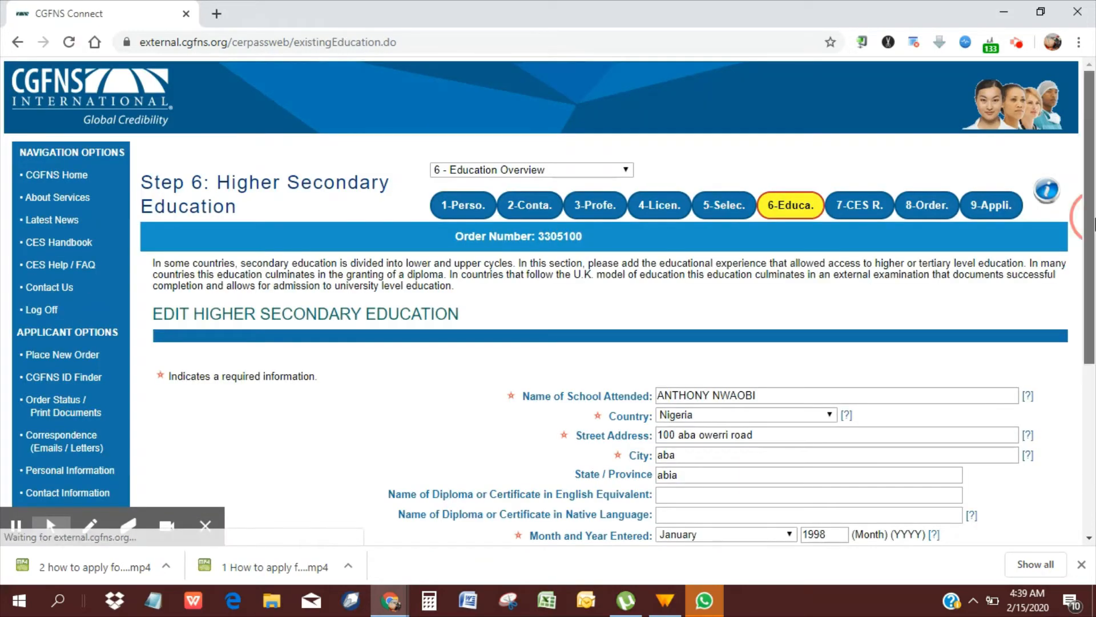
left_click_drag(1086, 218, 1074, 264)
triple_click(775, 318)
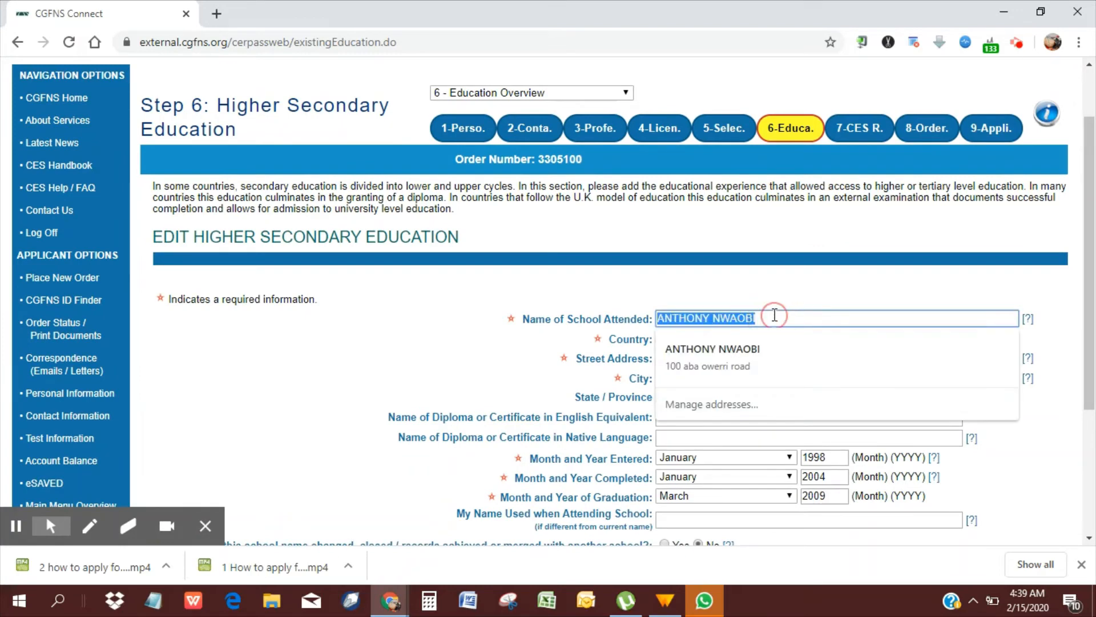
type("st rahp")
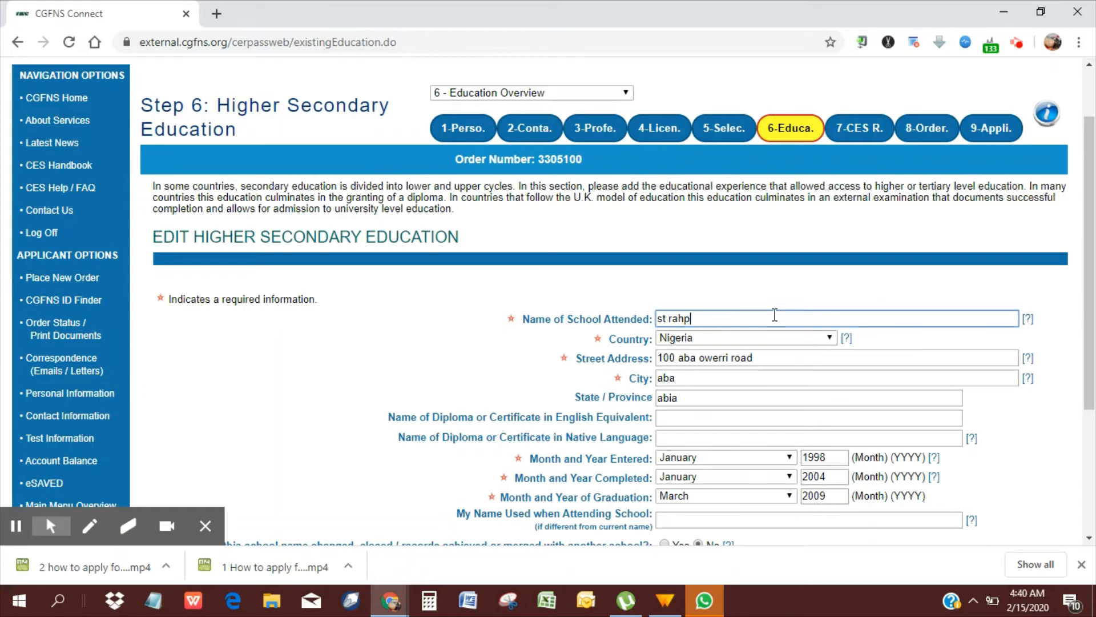
key("BackSpace")
key("BackSpace")
key("BackSpace")
key("BackSpace")
scroll(1069, 272, "down", 3)
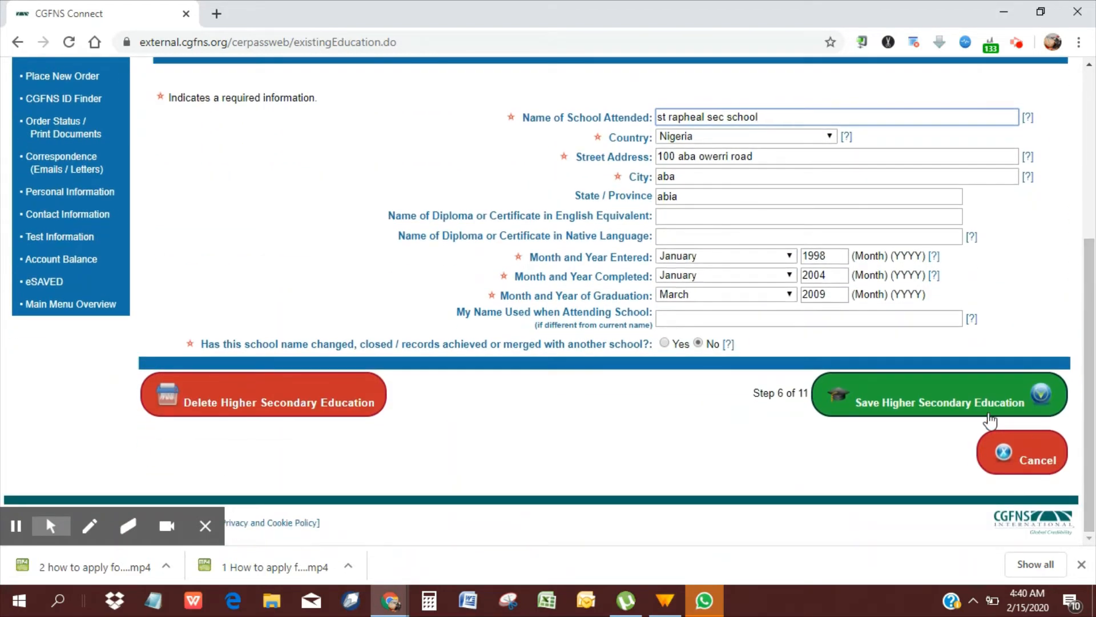
left_click(968, 409)
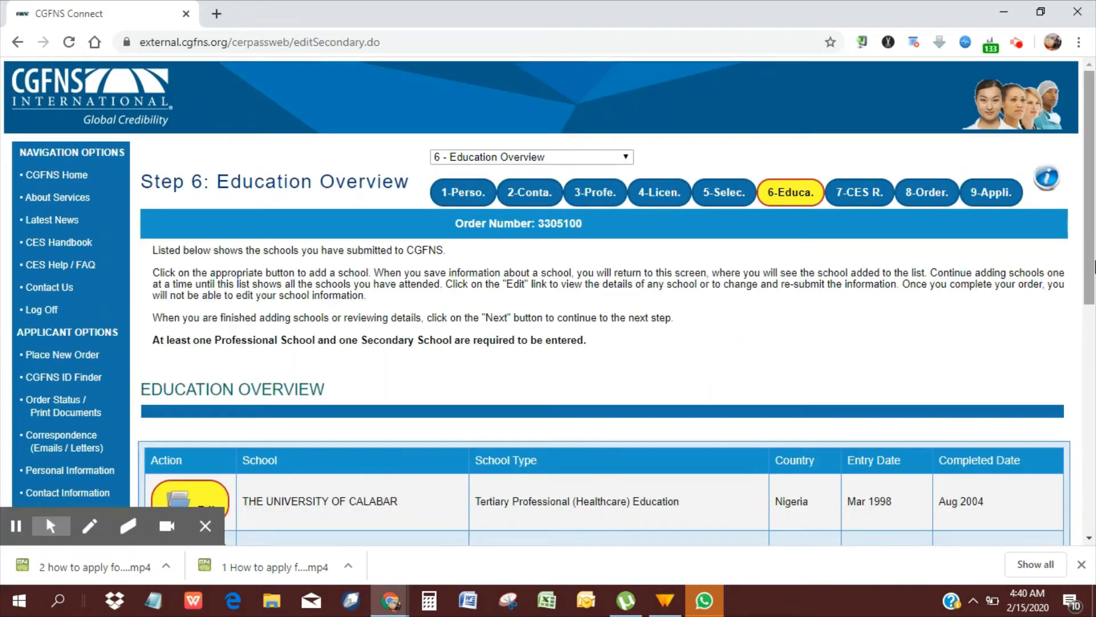
Attempt to proceed to the next order step from the education overview.
left_click_drag(1091, 218, 1094, 335)
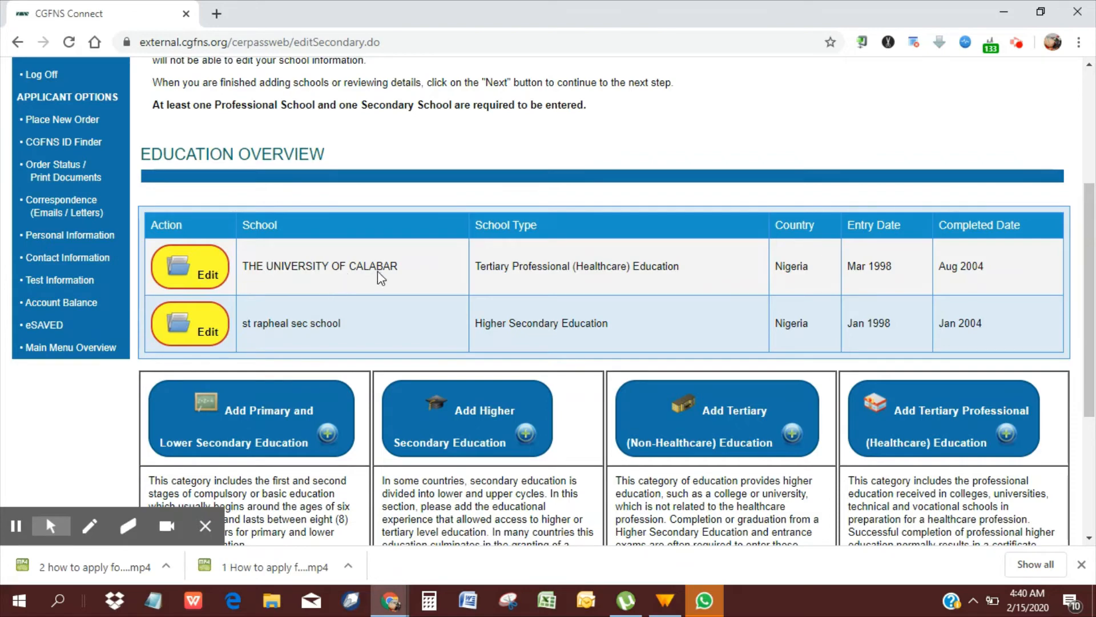
left_click_drag(1090, 264, 1093, 395)
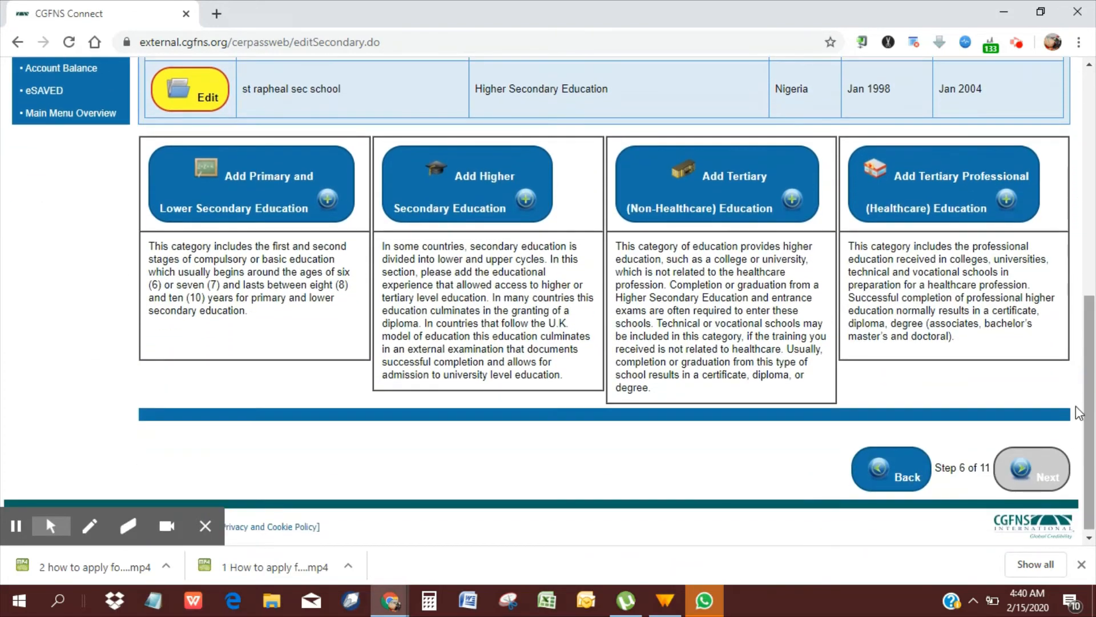
left_click(1032, 484)
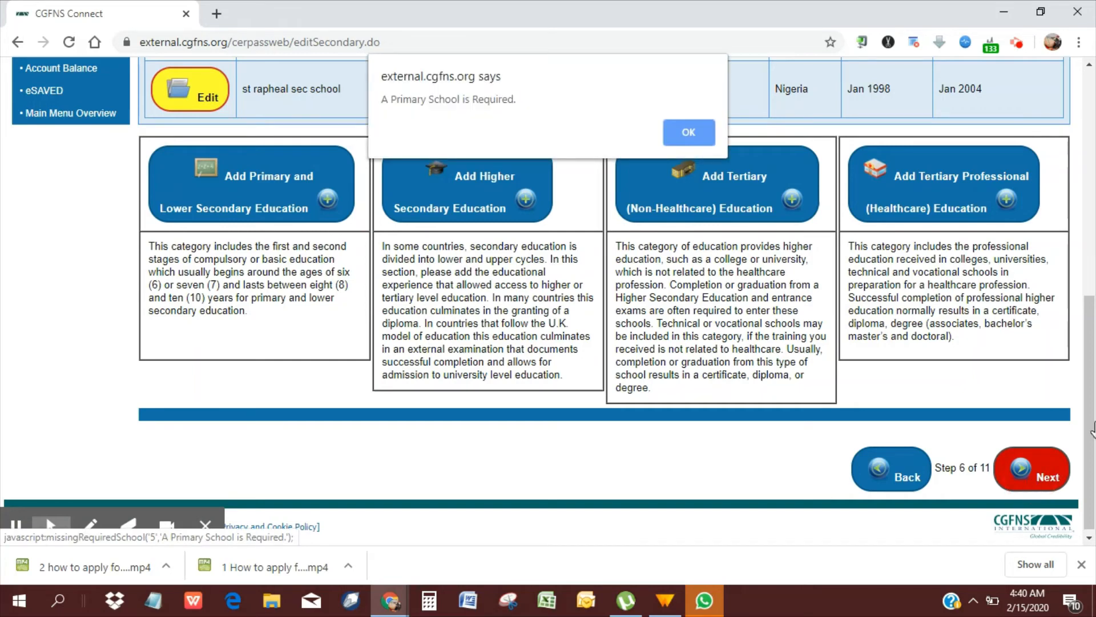
left_click(689, 133)
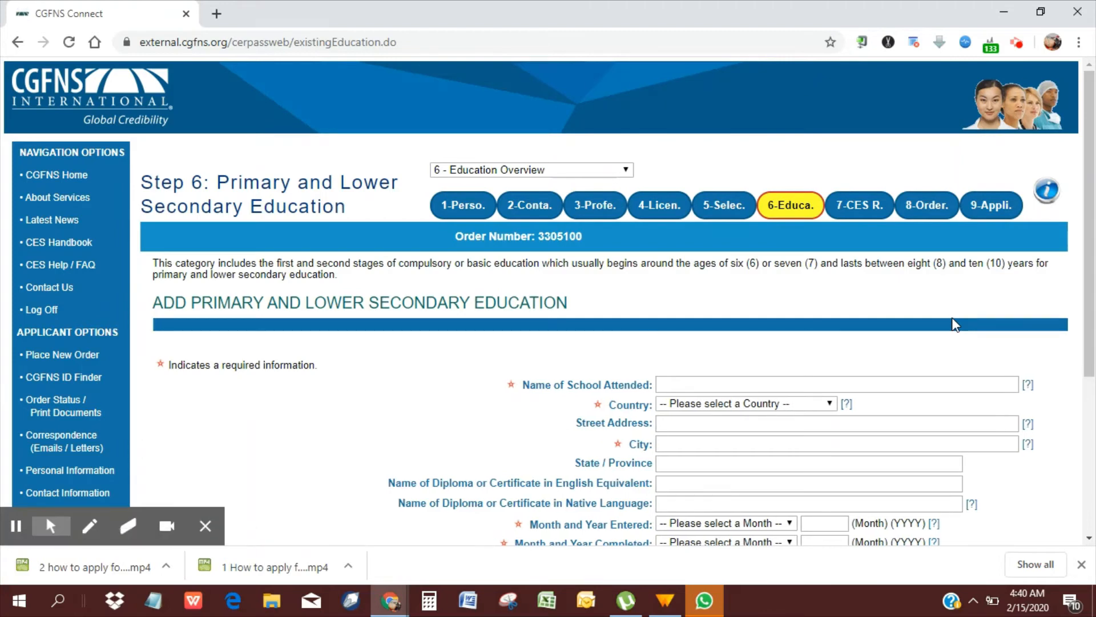
Add and save a primary and lower secondary education entry for st rapheal primary school, Aba, Nigeria, February 1998 to September 2004.
left_click_drag(1091, 255, 1090, 337)
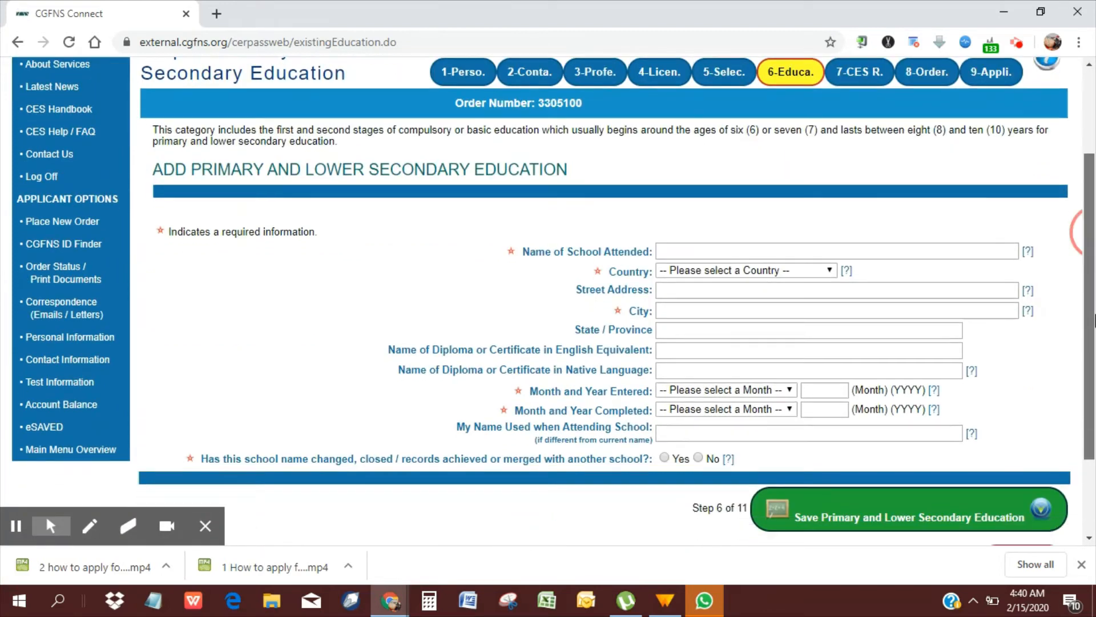
left_click(866, 251)
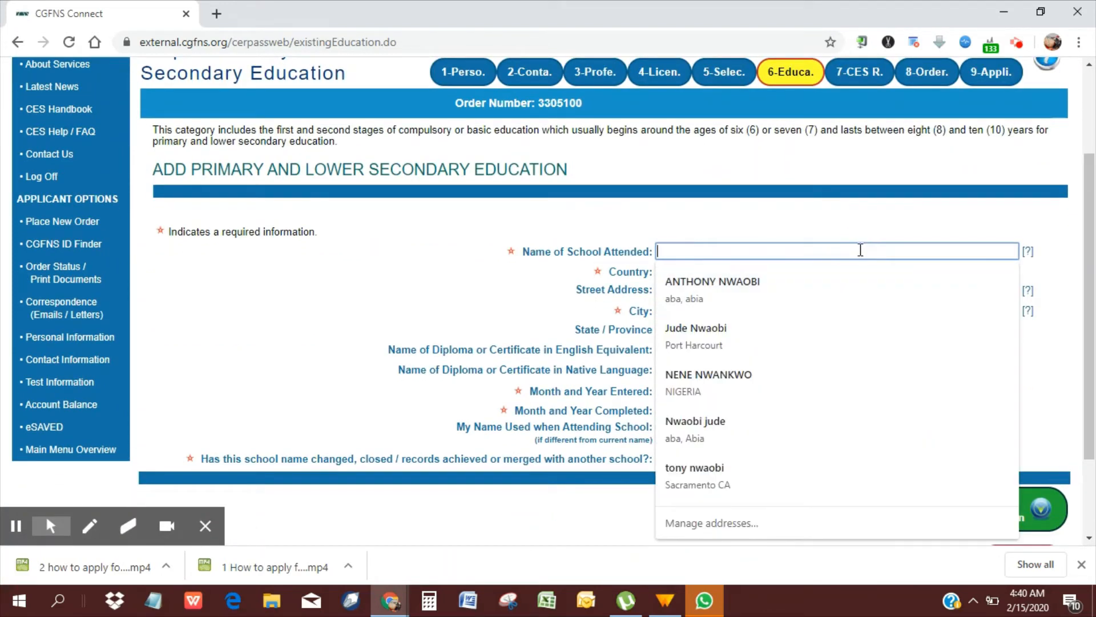
left_click(860, 250)
type("st")
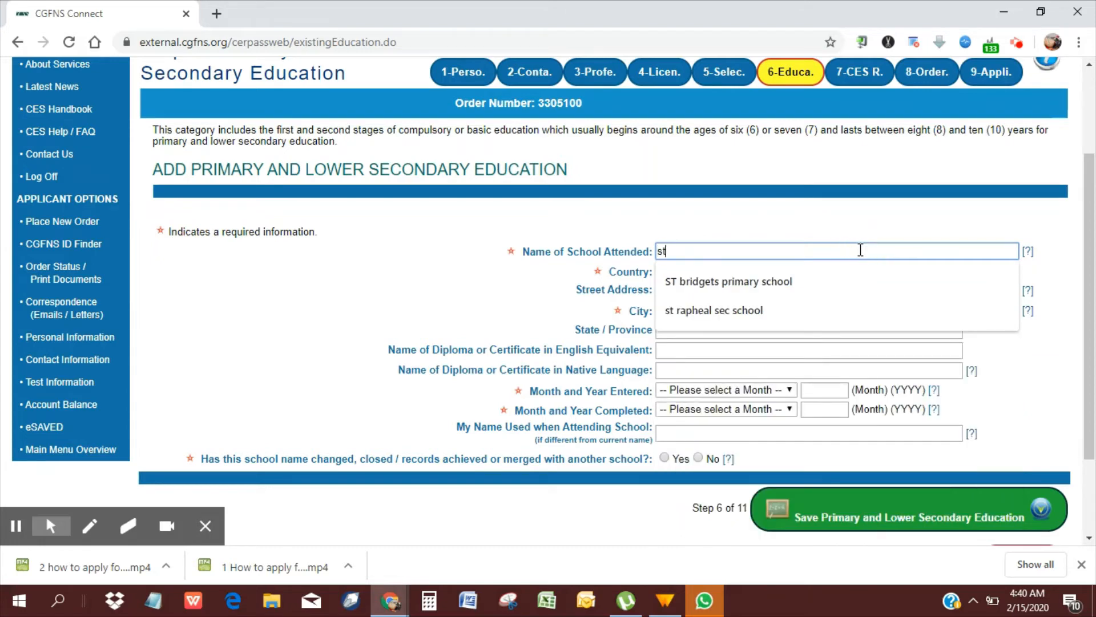
type(" rapheal")
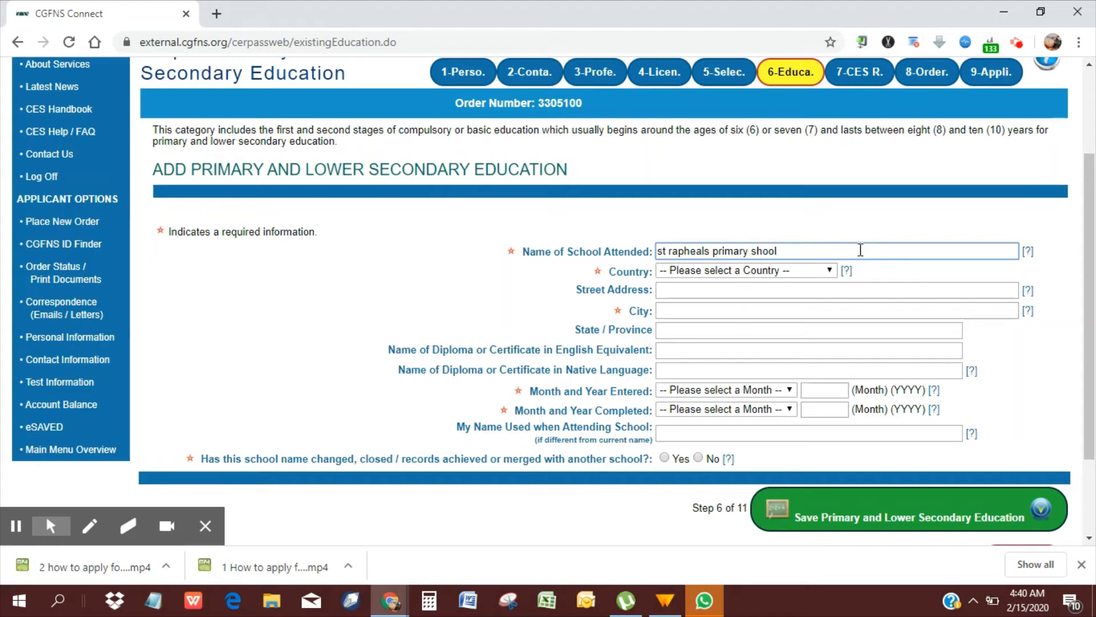
type("s primary shool")
left_click(16, 525)
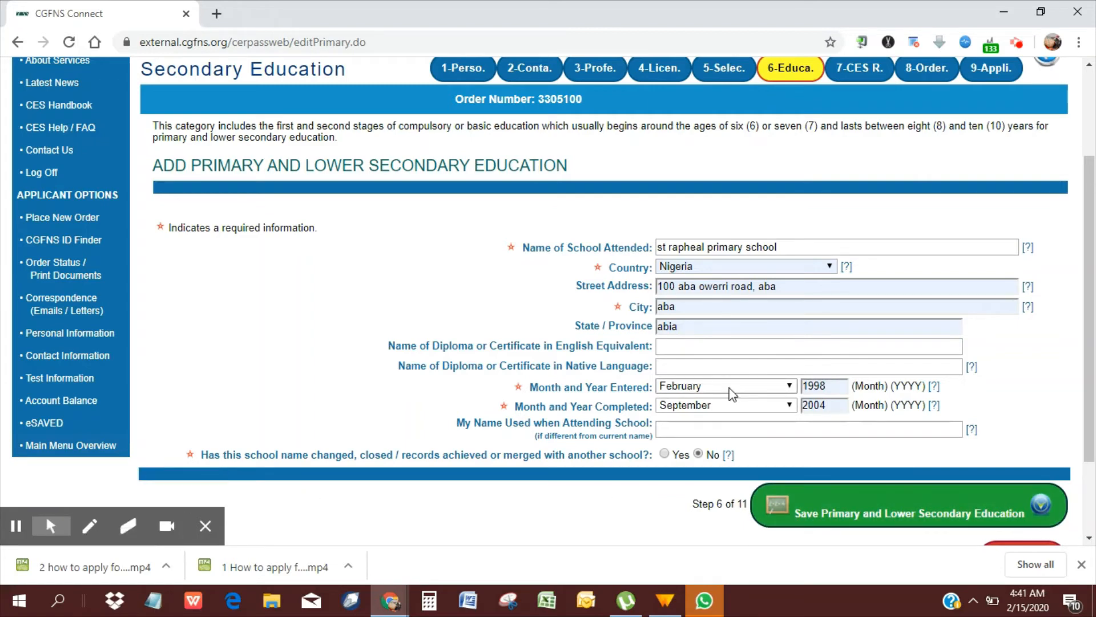
left_click(855, 505)
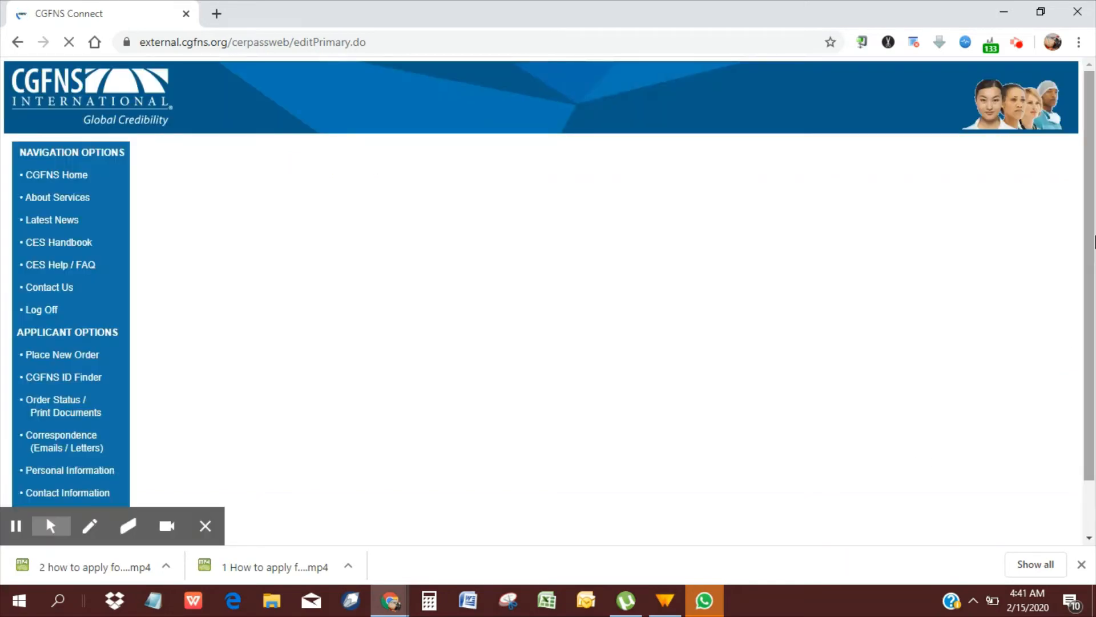
Continue from the education overview to the credential evaluation recipients step.
left_click_drag(1095, 237, 1095, 374)
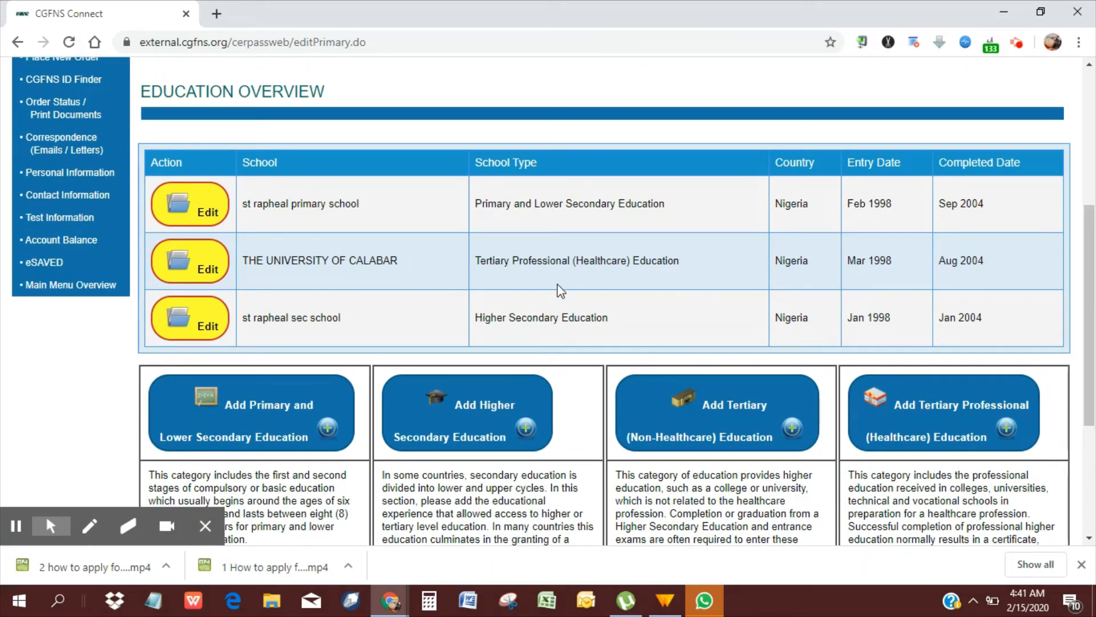
left_click(1095, 449)
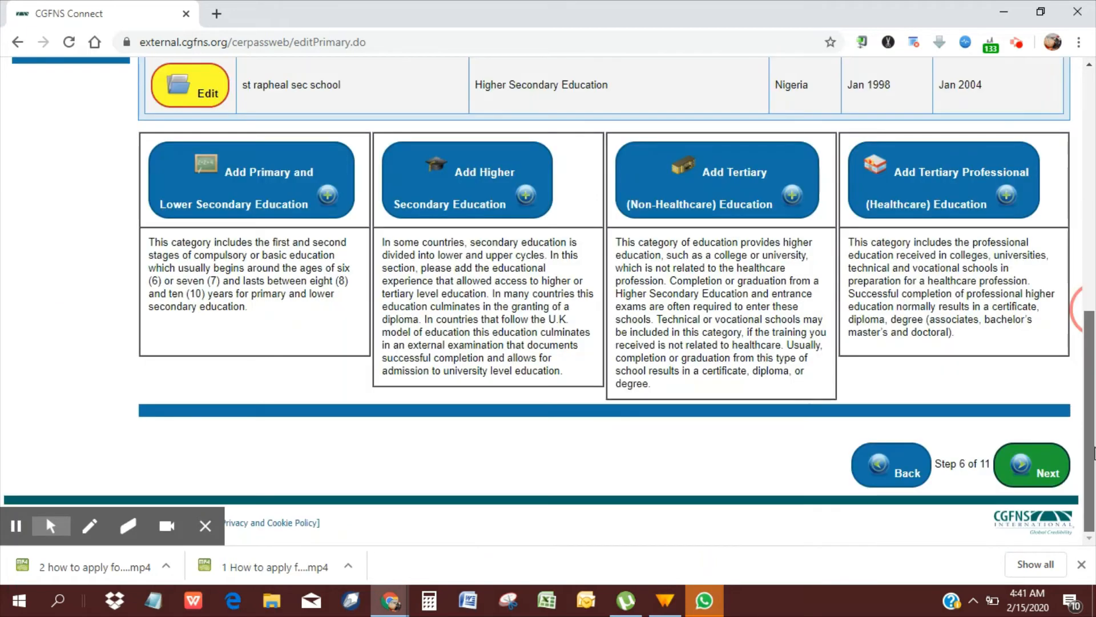
left_click(1040, 469)
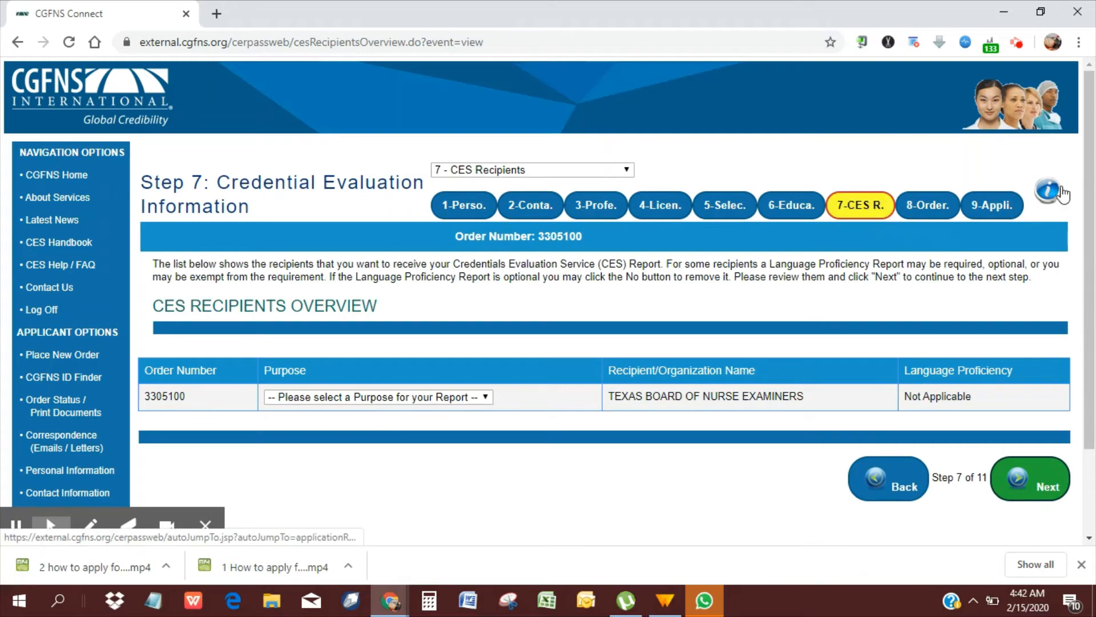
Set the report purpose for TEXAS BOARD OF NURSE EXAMINERS to RN Licensure - Initial Examination and continue.
left_click_drag(1093, 175, 1094, 249)
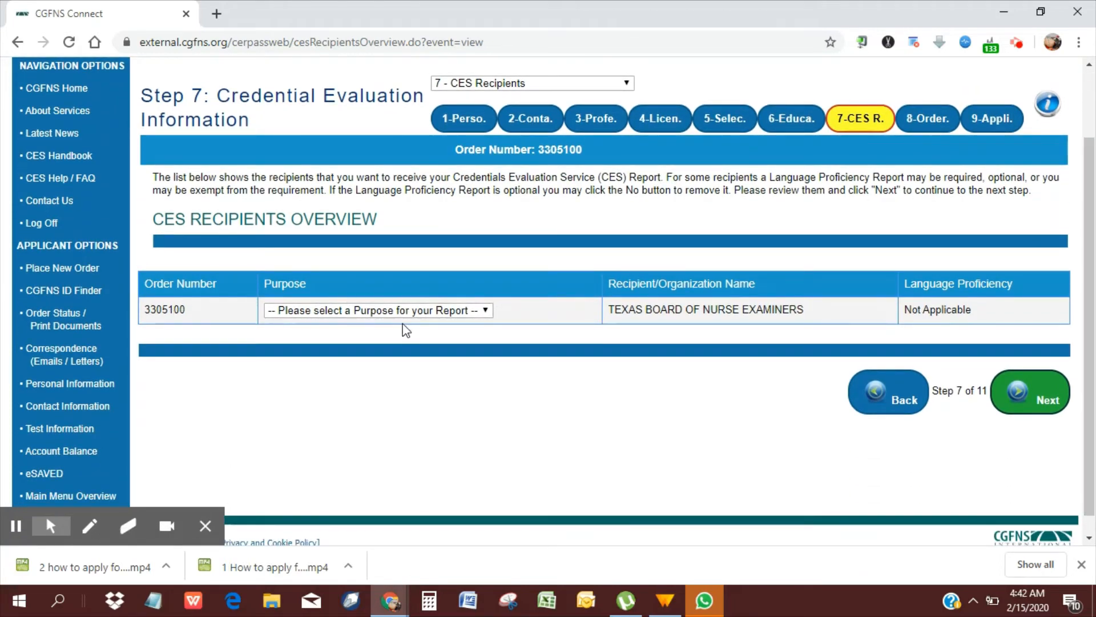
left_click(486, 312)
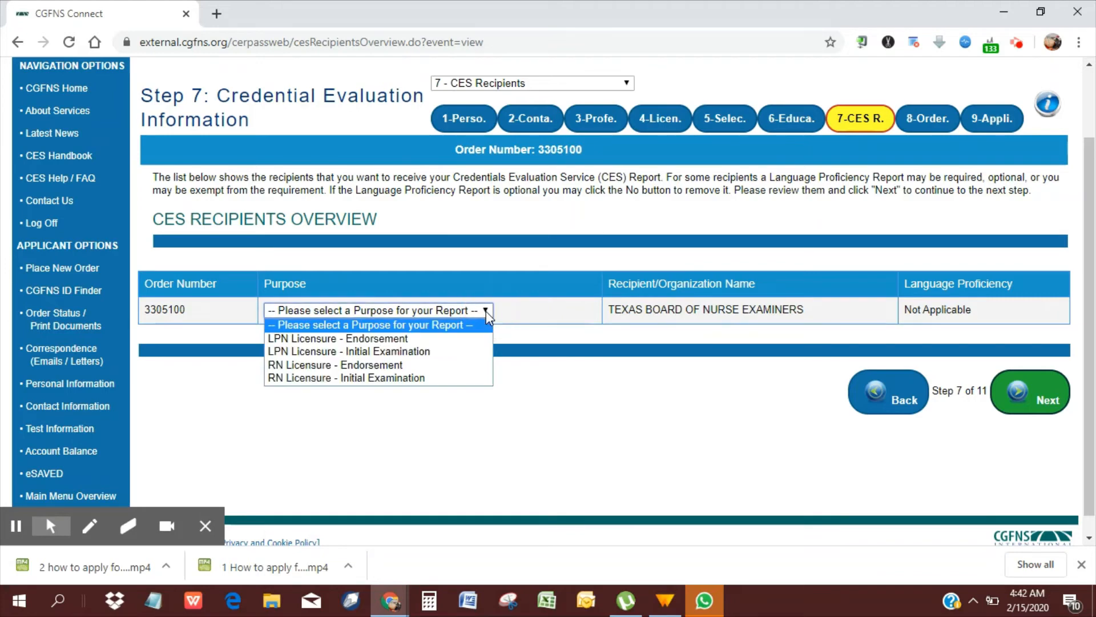
left_click(430, 387)
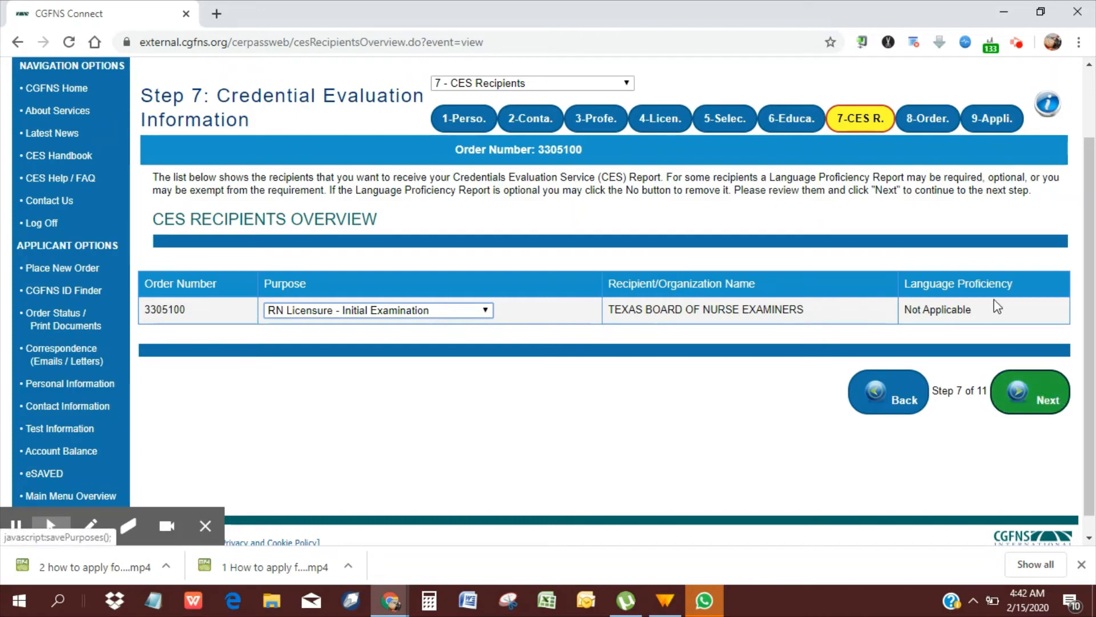
left_click(1041, 404)
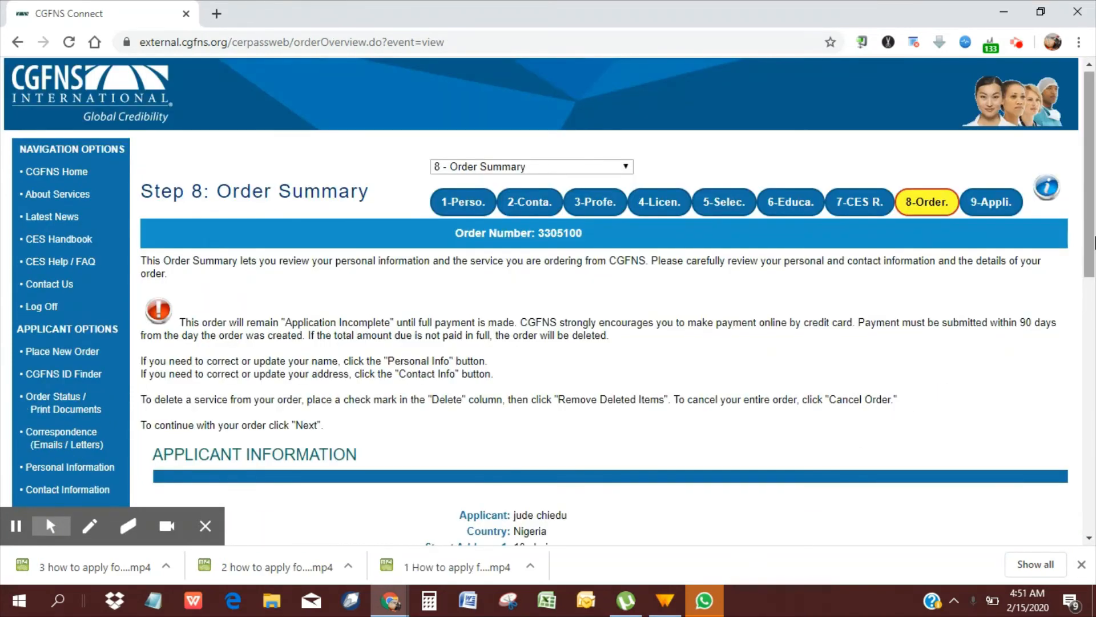
Review the order details in the order summary and continue to the application review.
scroll(1095, 243, "down", 1)
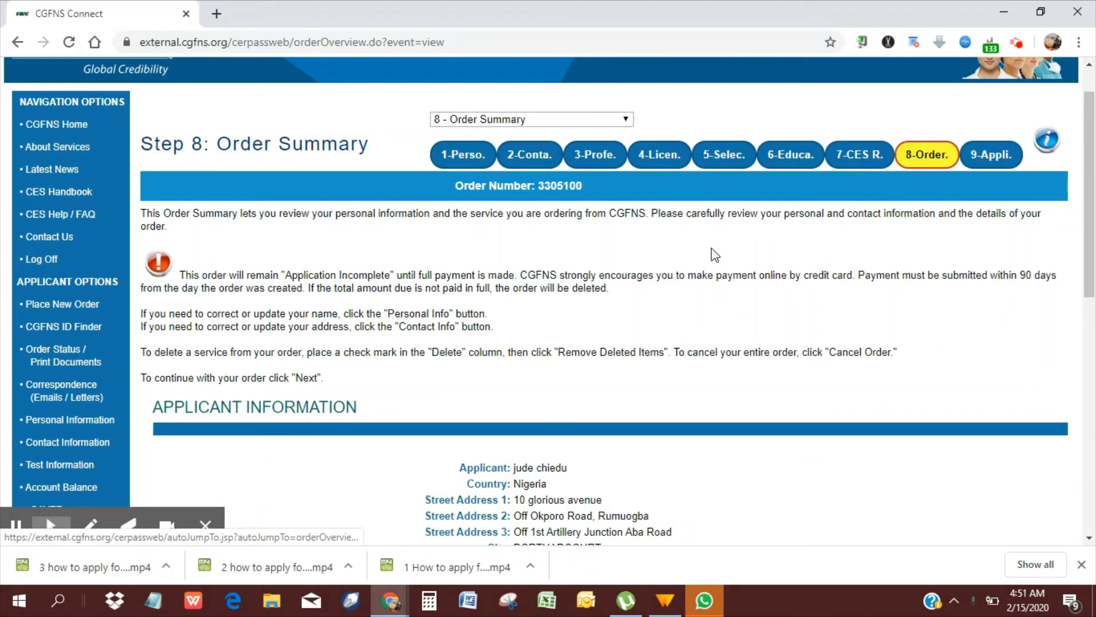
left_click_drag(1090, 225, 1054, 431)
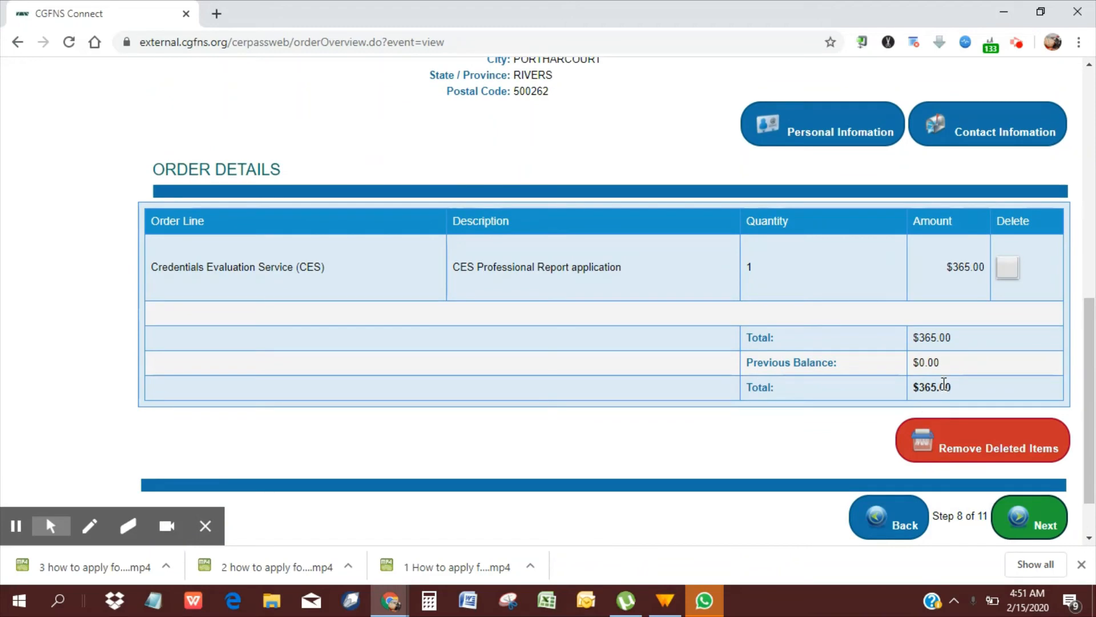
left_click(1042, 527)
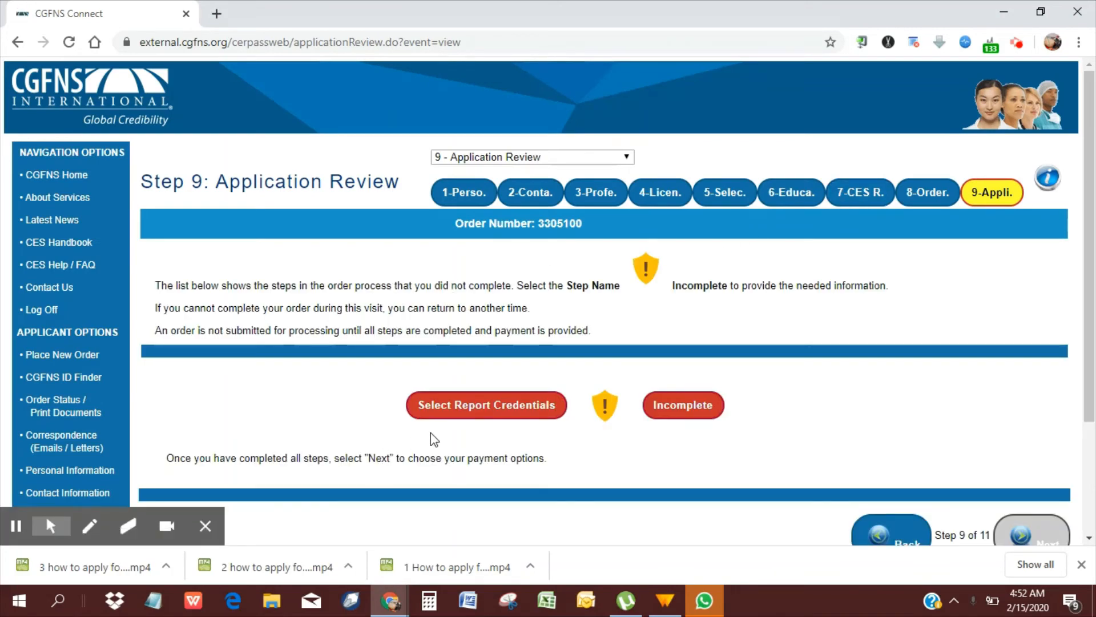
Open the incomplete report credentials step, also select the st rapheal sec school transcript, and continue.
left_click(488, 407)
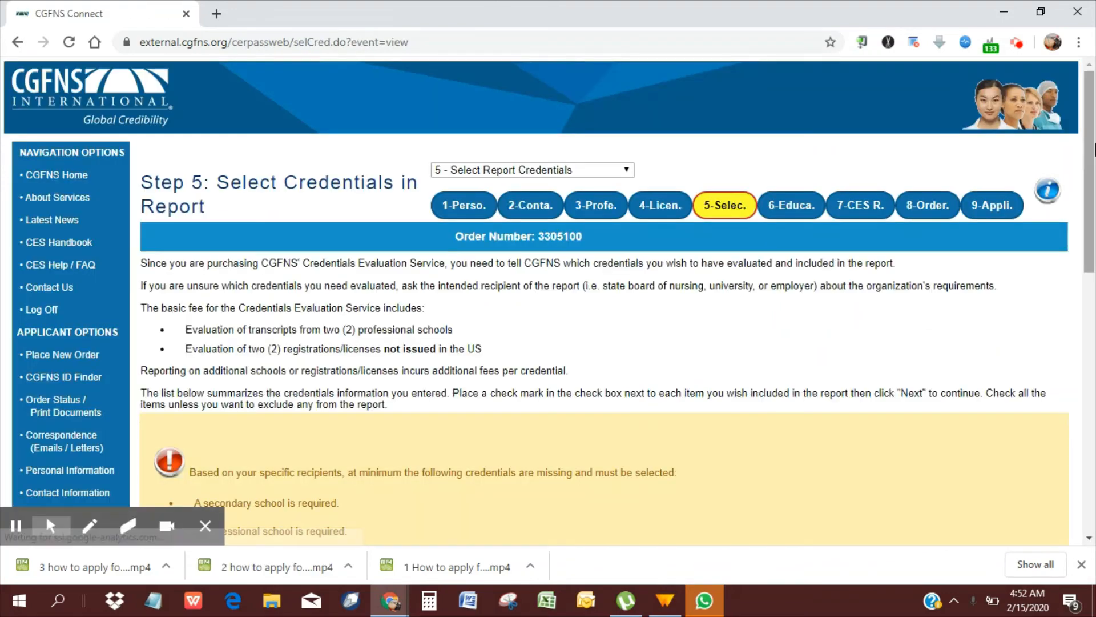
left_click_drag(1095, 150, 1095, 290)
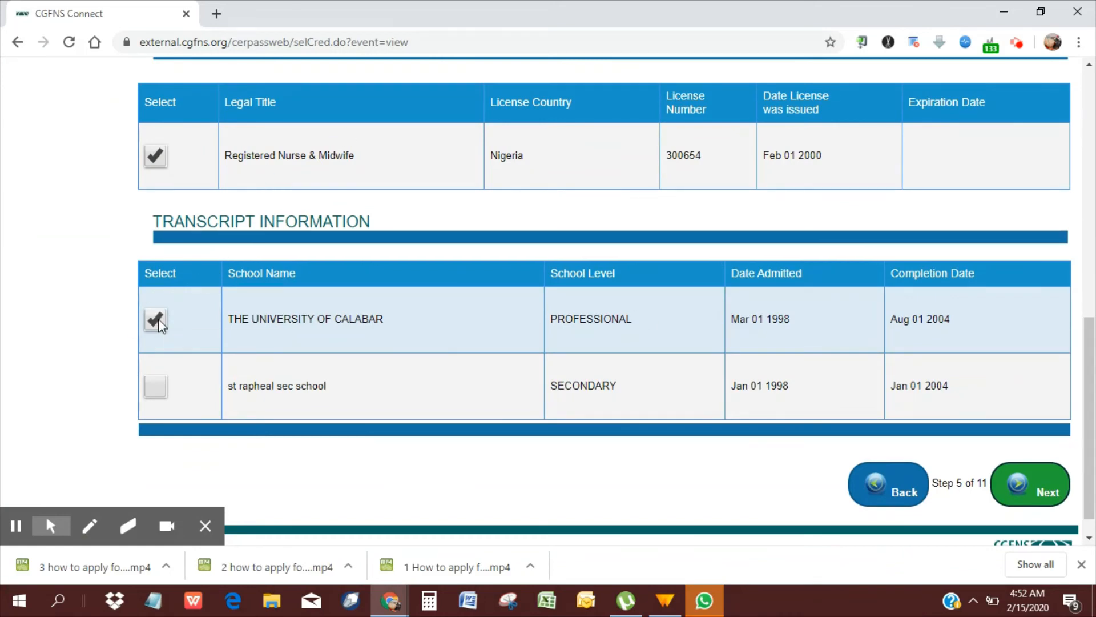
left_click(158, 388)
left_click(1040, 488)
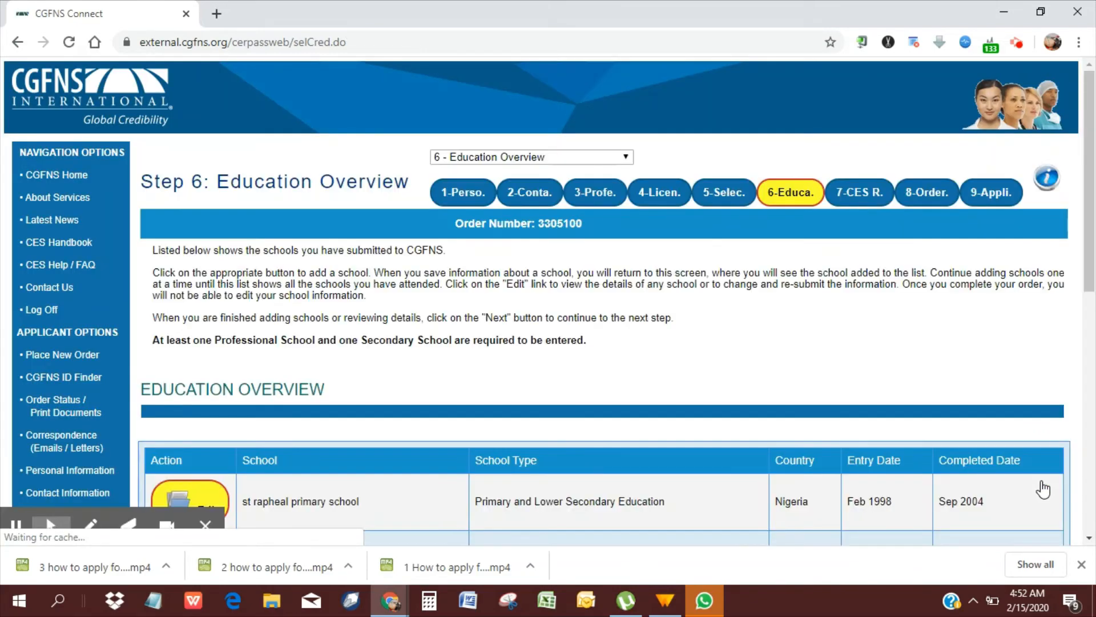
Move on from the education overview to the CES recipients step.
scroll(1091, 219, "down", 7)
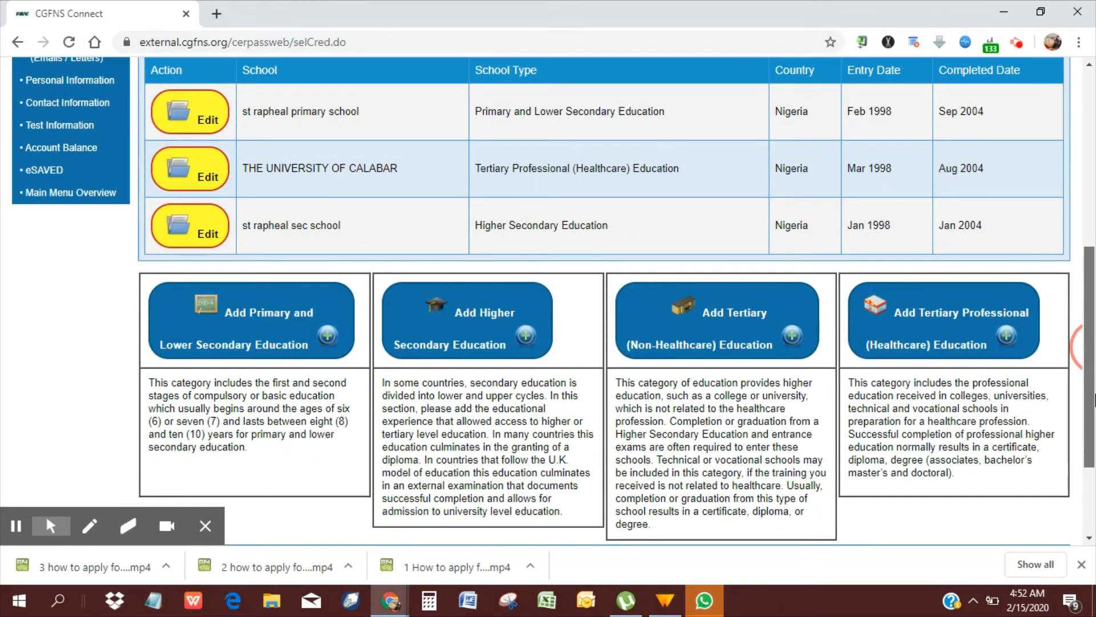
left_click_drag(1094, 400, 1093, 437)
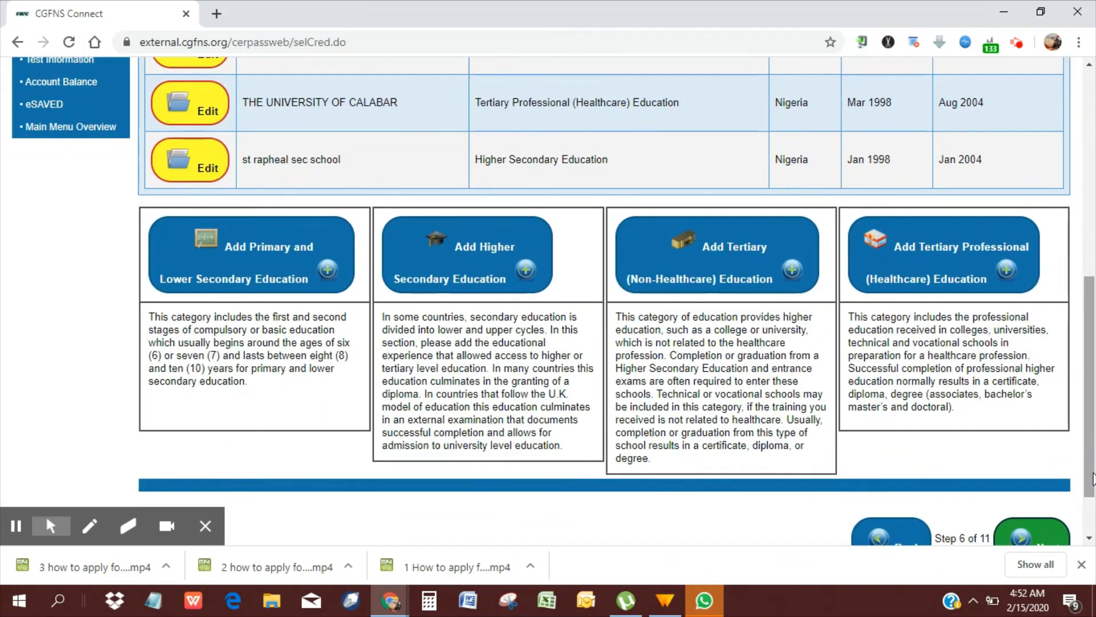
left_click_drag(1094, 484, 1093, 497)
left_click(1043, 510)
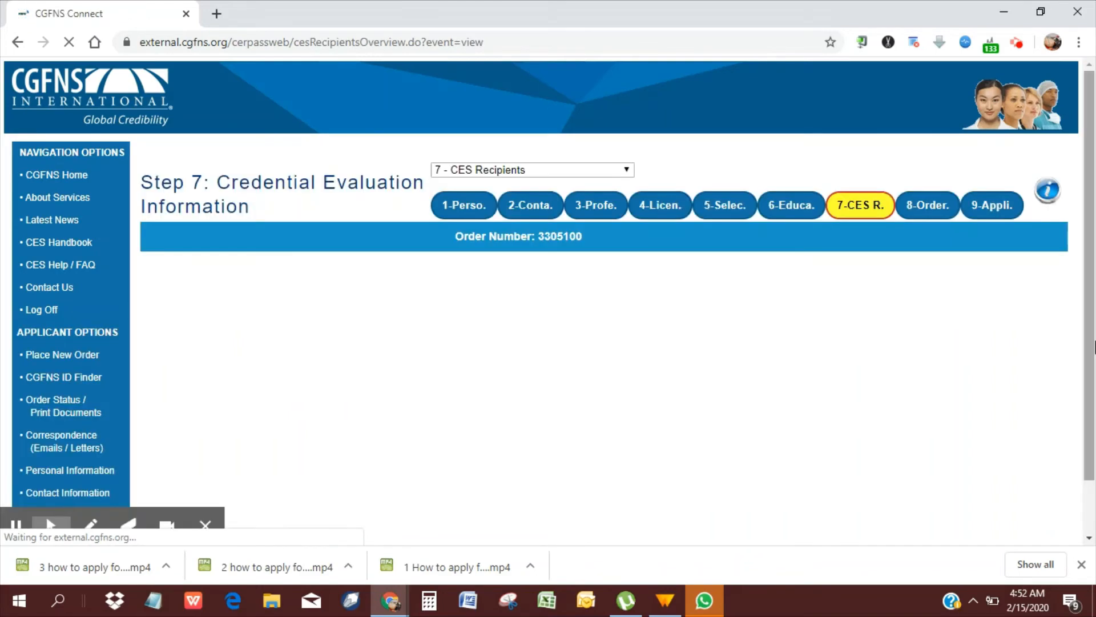
Continue from the CES recipients step to the application review.
left_click_drag(1094, 256, 1094, 308)
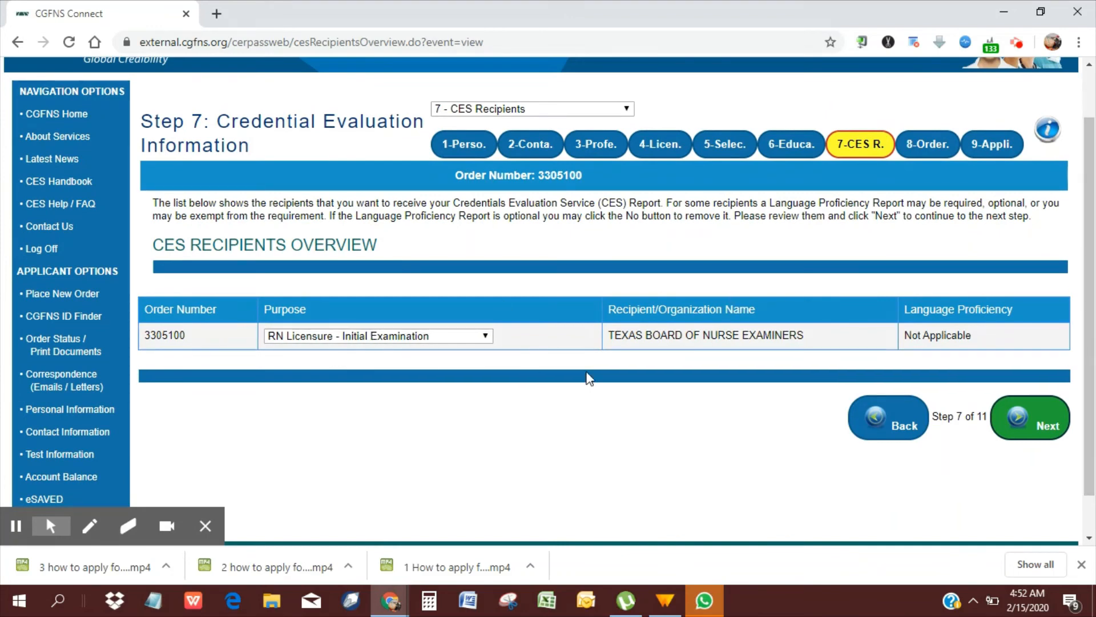
left_click(1038, 426)
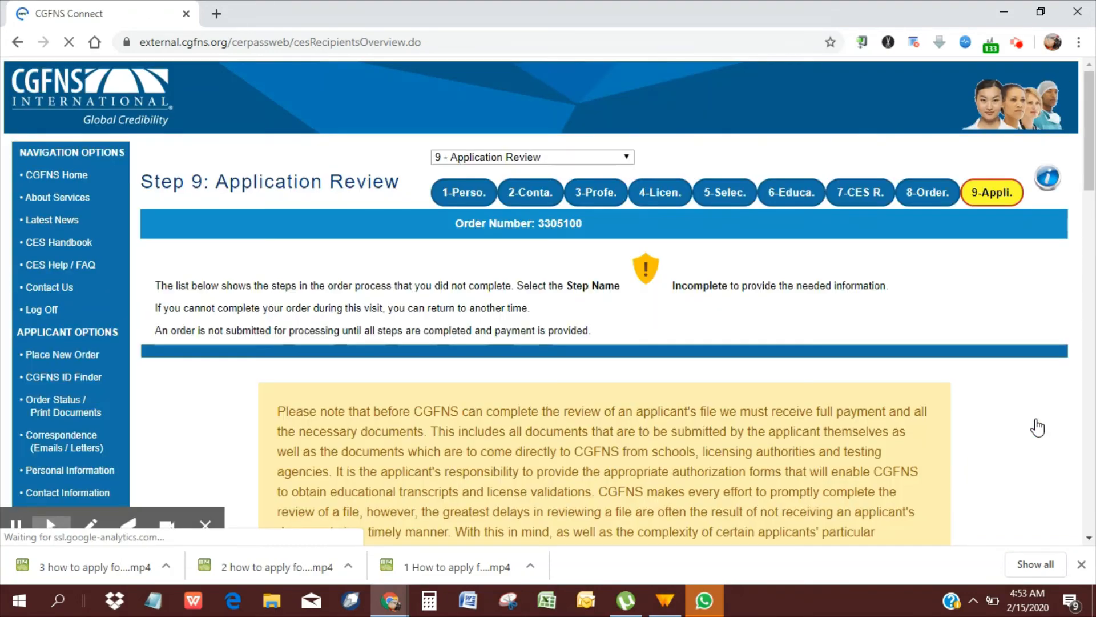
mouse_move(1095, 155)
left_mouse_down()
mouse_move(1095, 193)
mouse_move(1095, 135)
left_mouse_up()
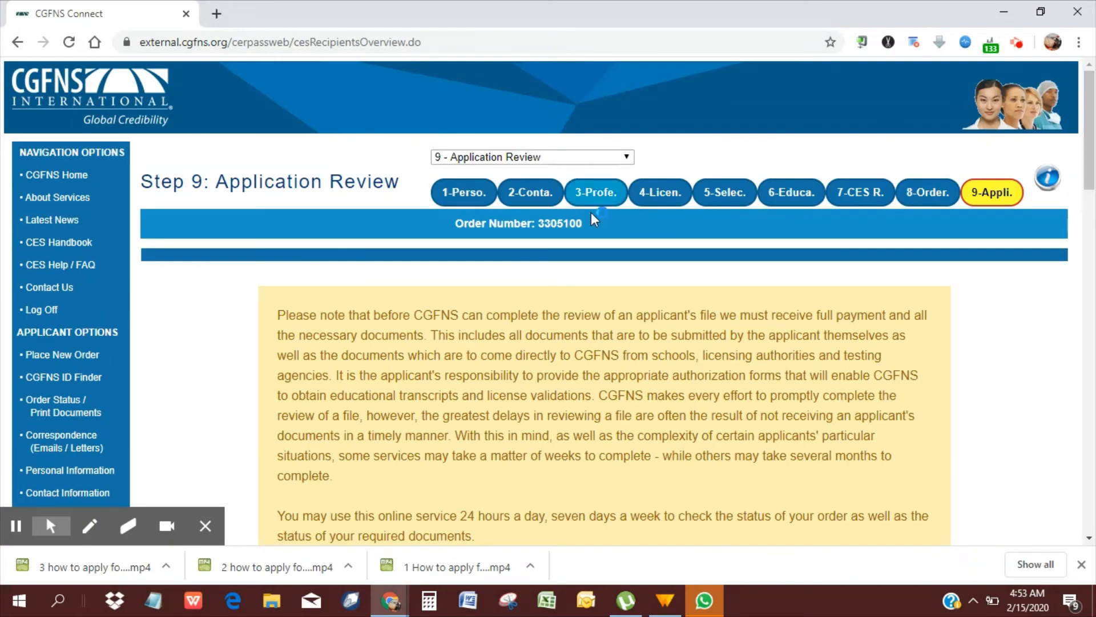
Agree to the attestation on the application review and continue to payment selection.
left_click_drag(1095, 80, 1095, 386)
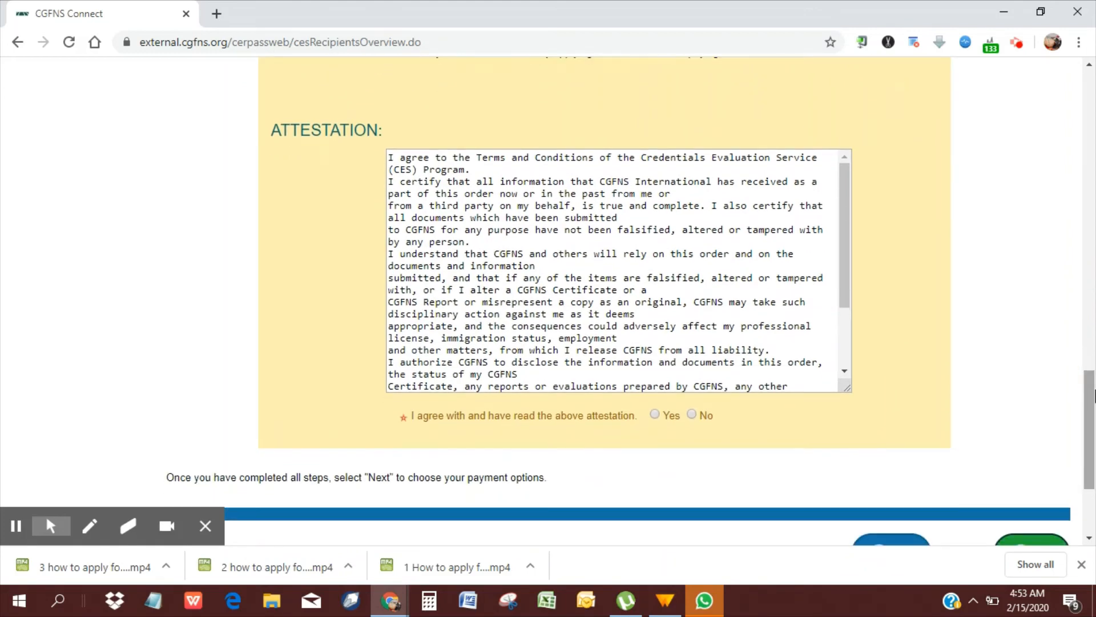
left_click(672, 409)
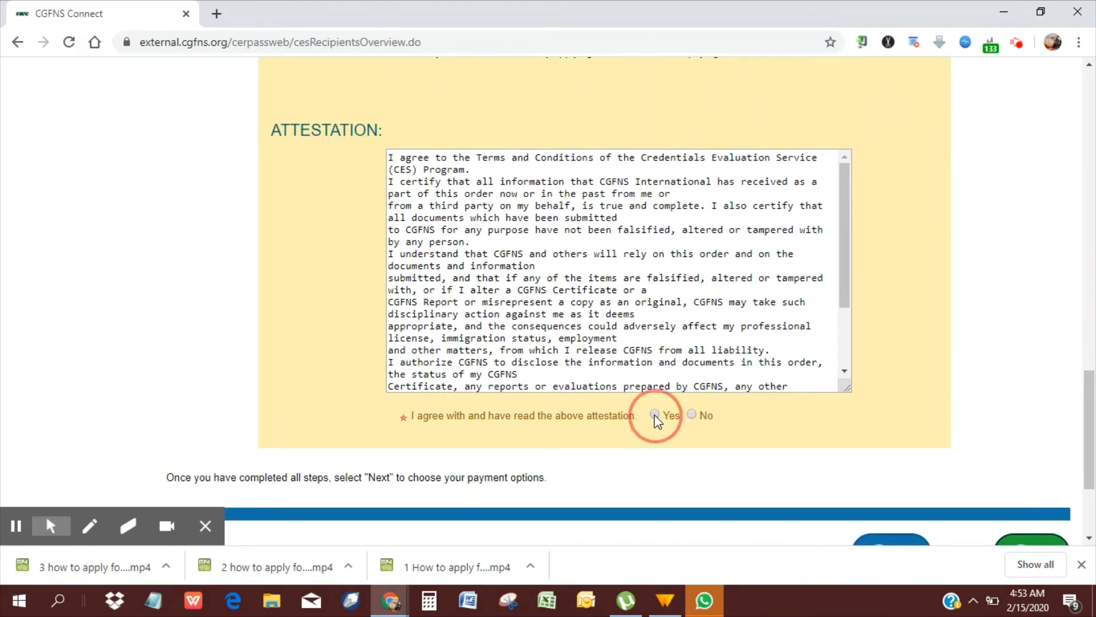
left_click(655, 414)
left_click_drag(1095, 382, 1095, 407)
left_click(1050, 445)
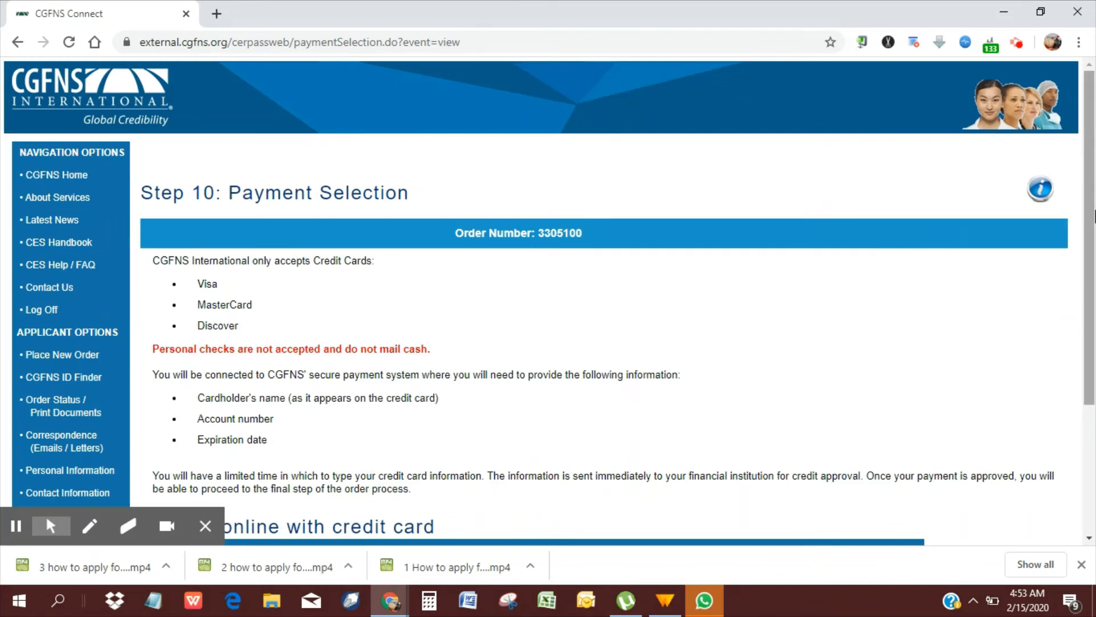
Choose to pay online with a credit card and open the payment entry form.
left_click_drag(1095, 216, 1094, 400)
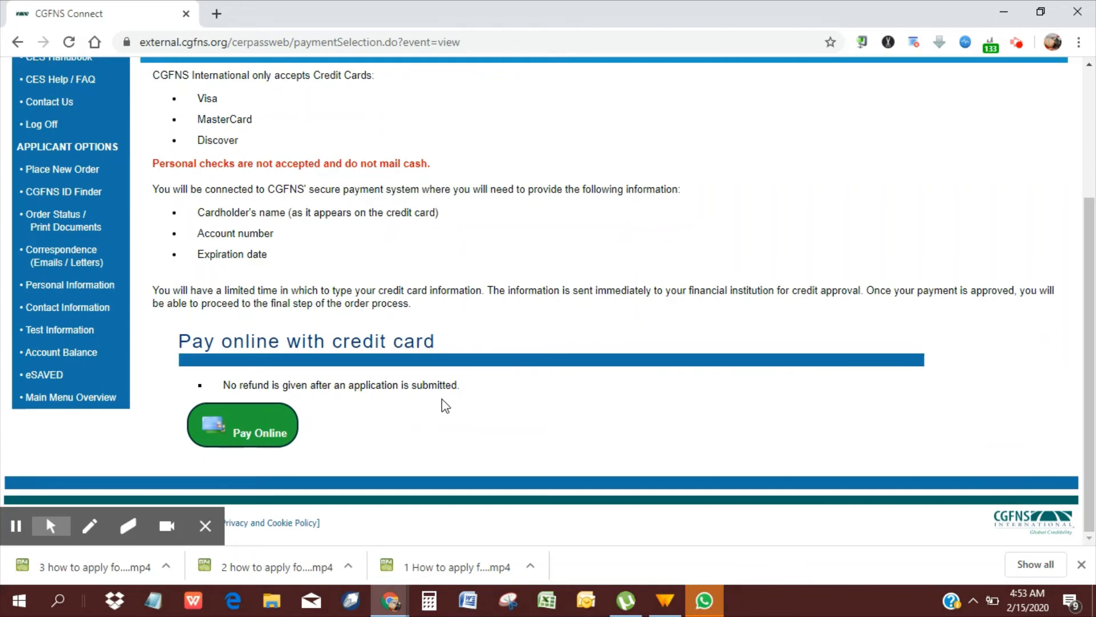
left_click(255, 415)
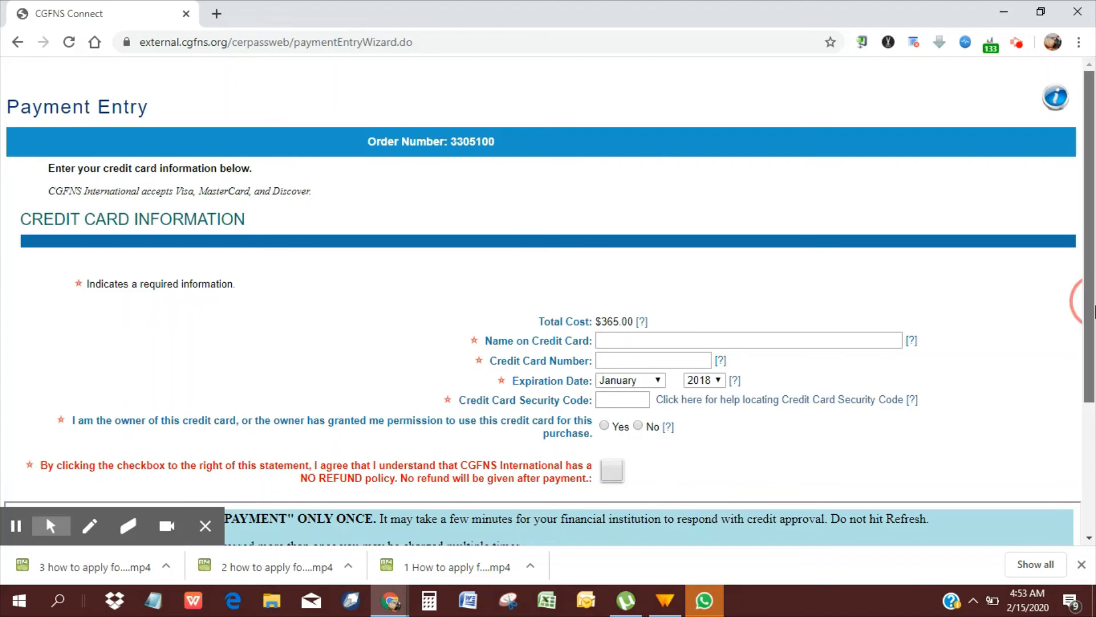
left_click_drag(1089, 298, 1094, 404)
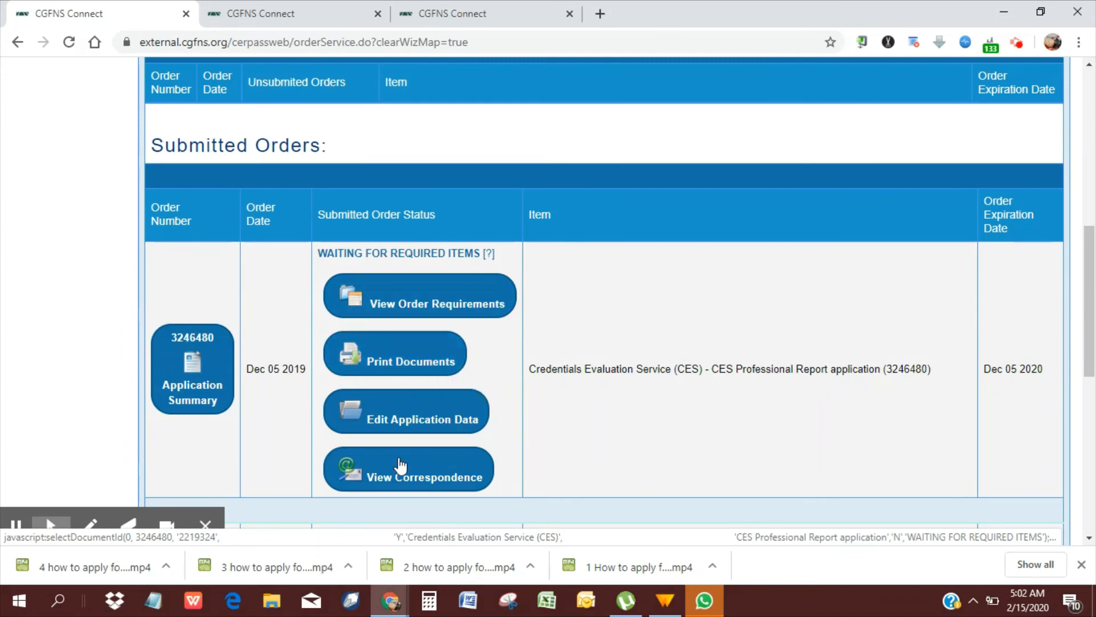
left_click(312, 11)
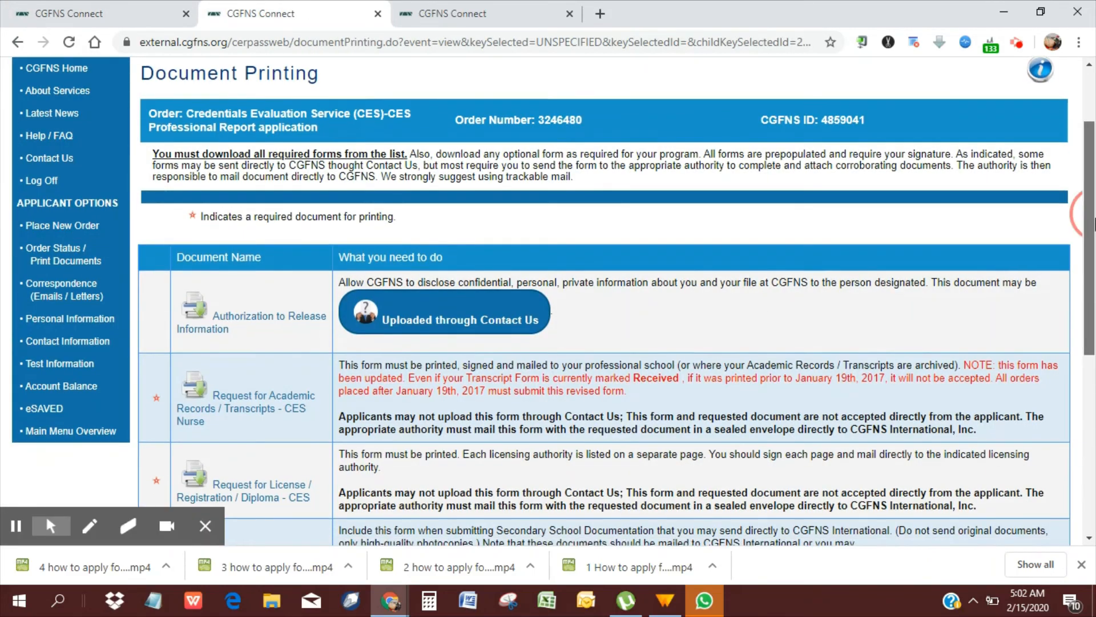
left_click_drag(1091, 216, 1094, 234)
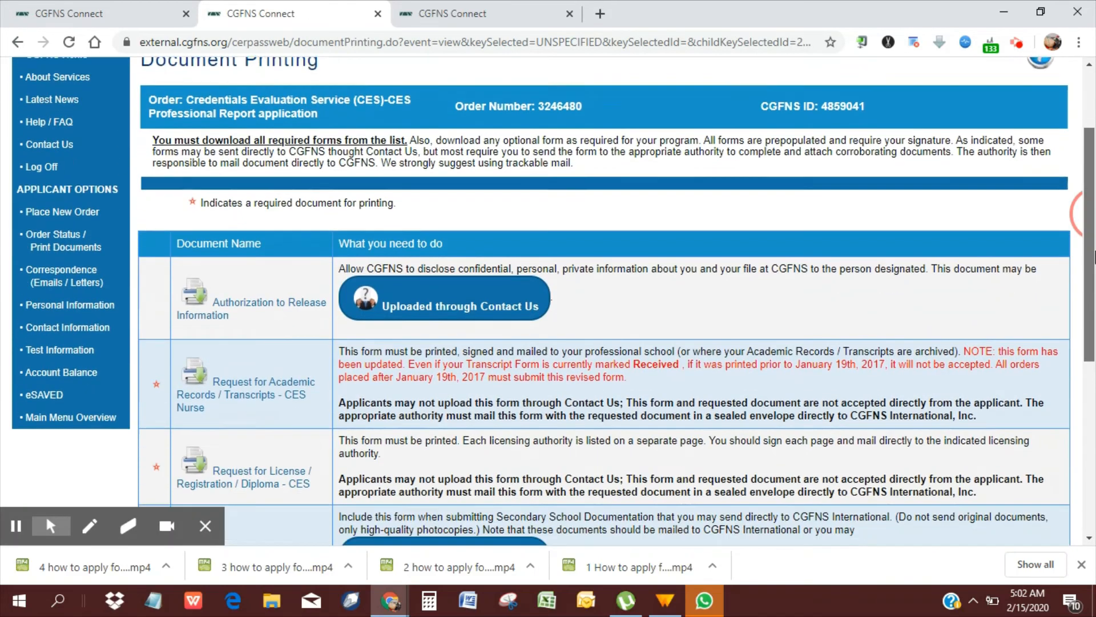
scroll(1095, 234, "down", 1)
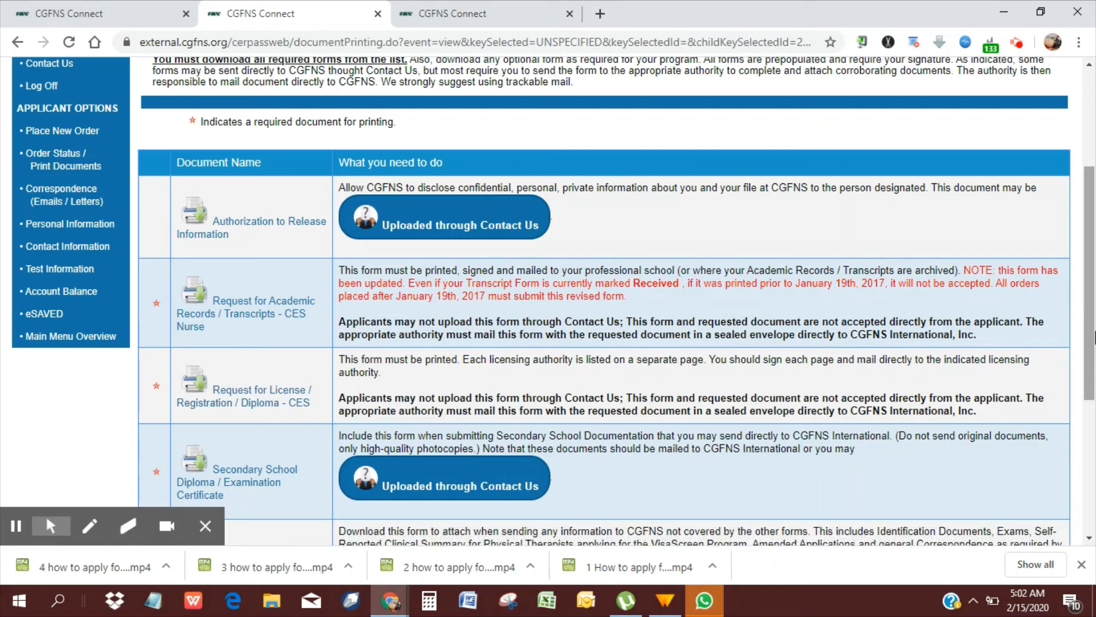
left_click_drag(1079, 332, 1094, 406)
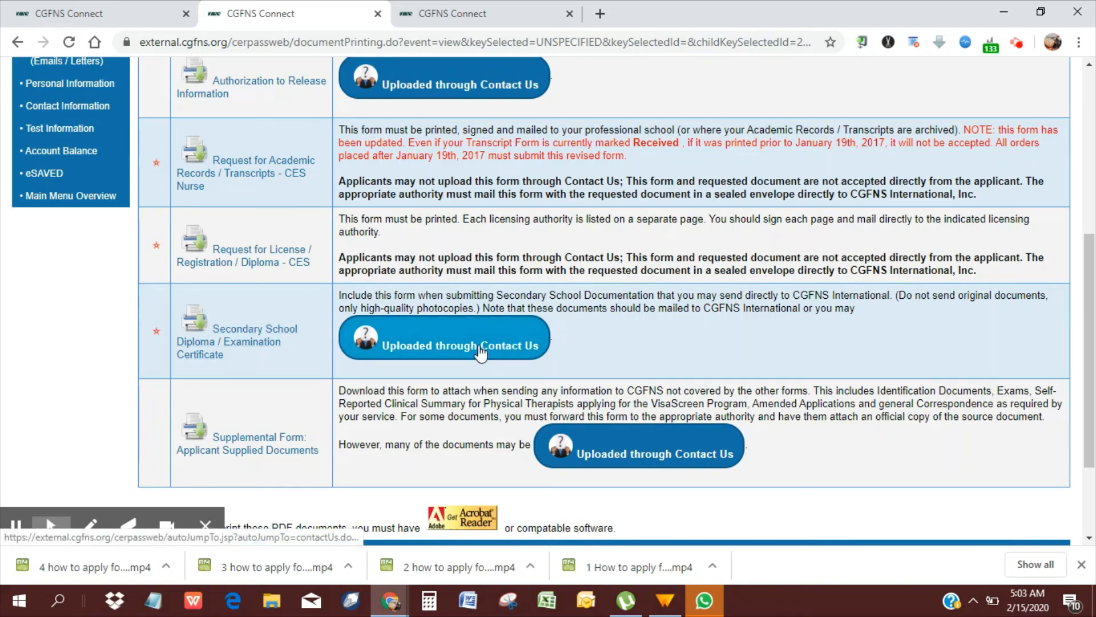
Bring up the Contact Us form window and set its subject to Other.
left_click(399, 604)
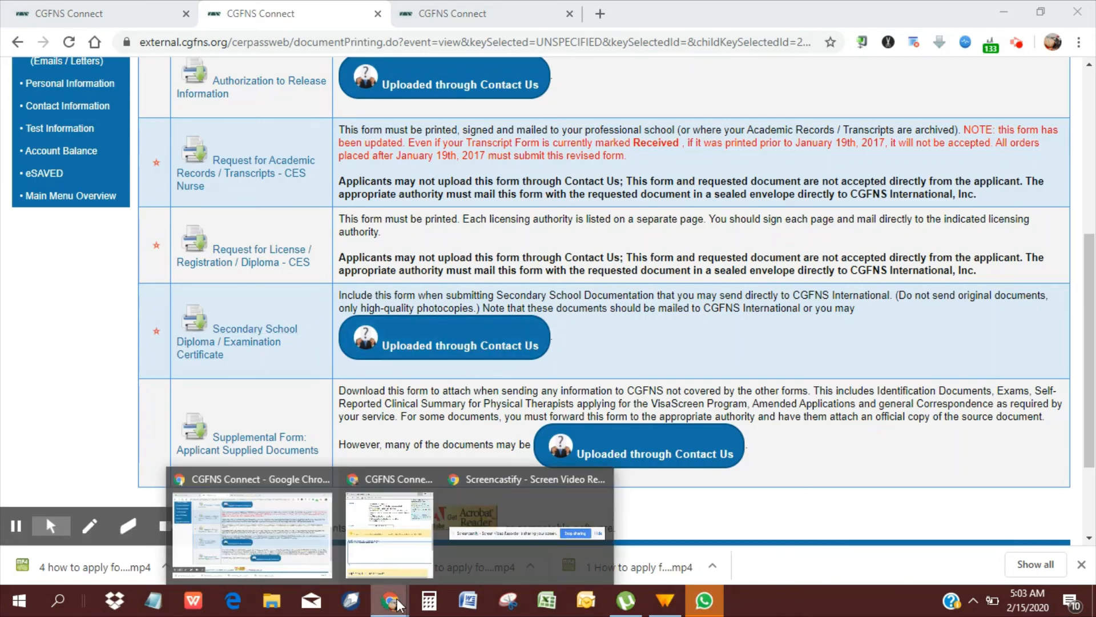
left_click(416, 550)
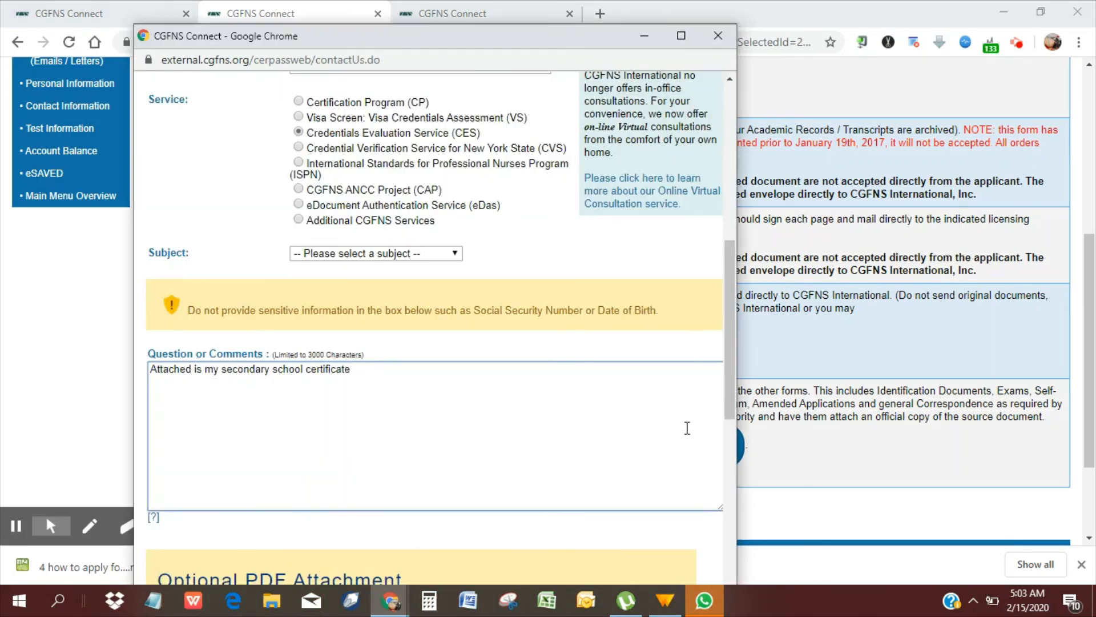
left_click_drag(730, 380, 727, 312)
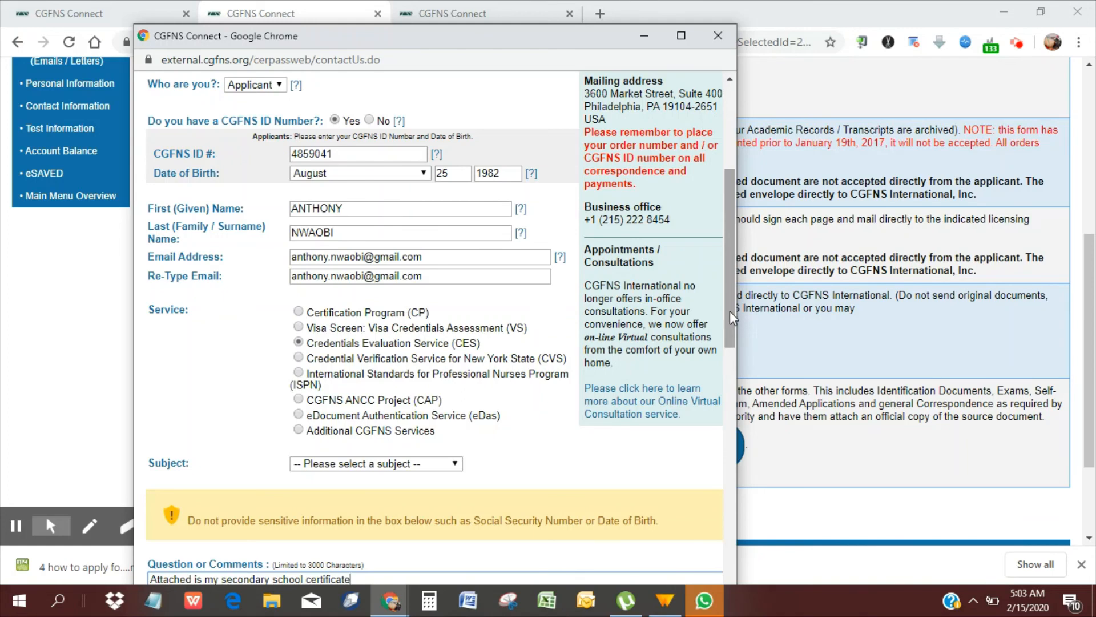
left_click_drag(730, 311, 730, 370)
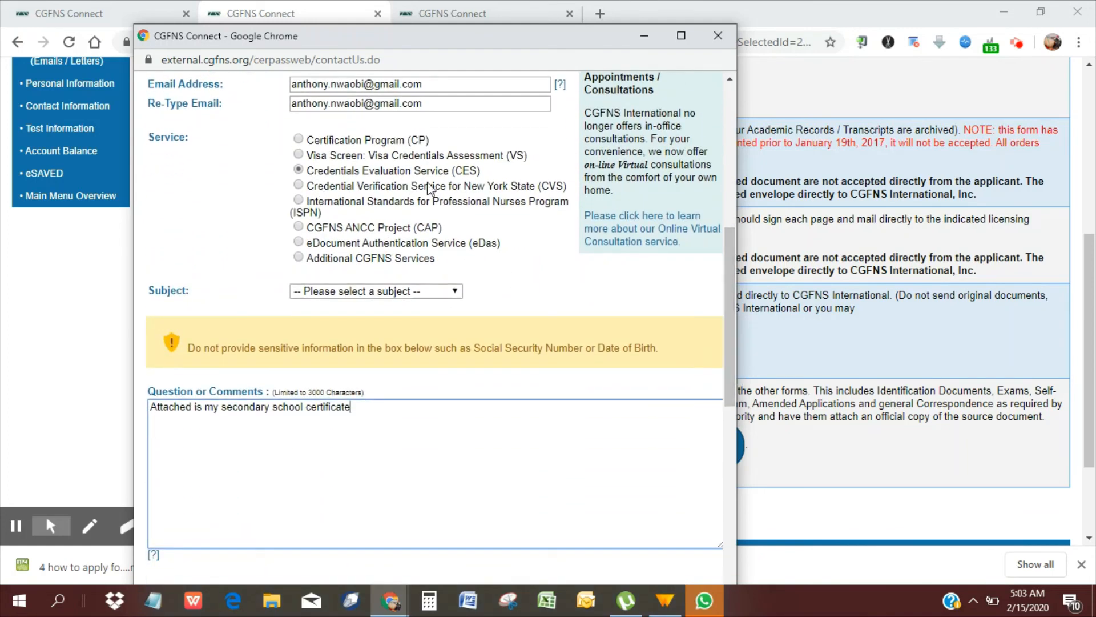
left_click(451, 292)
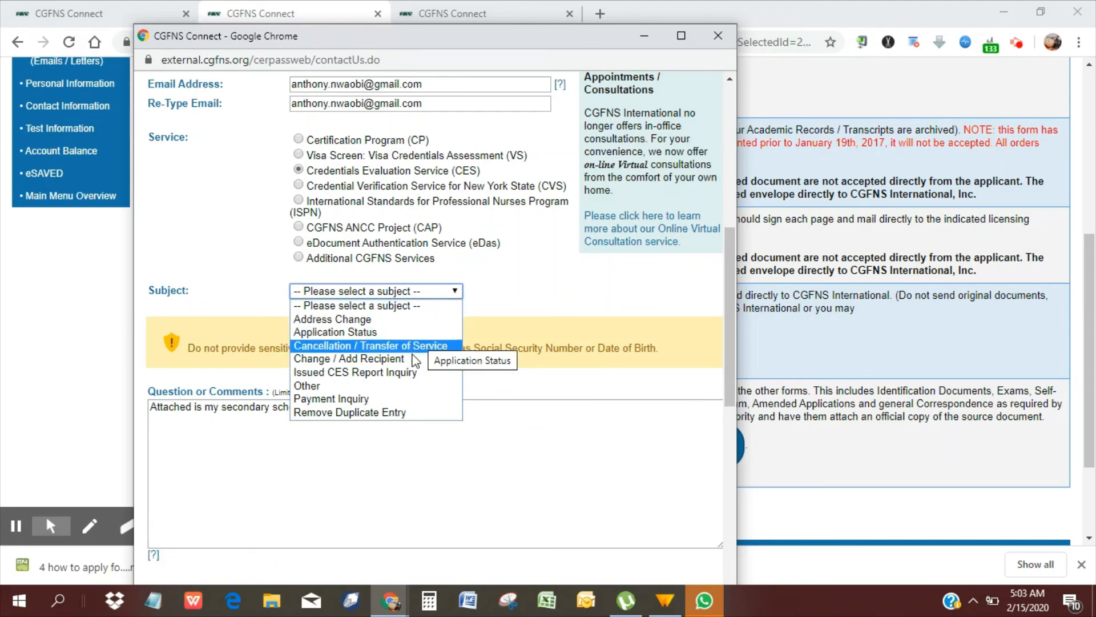
left_click(402, 387)
left_click(460, 302)
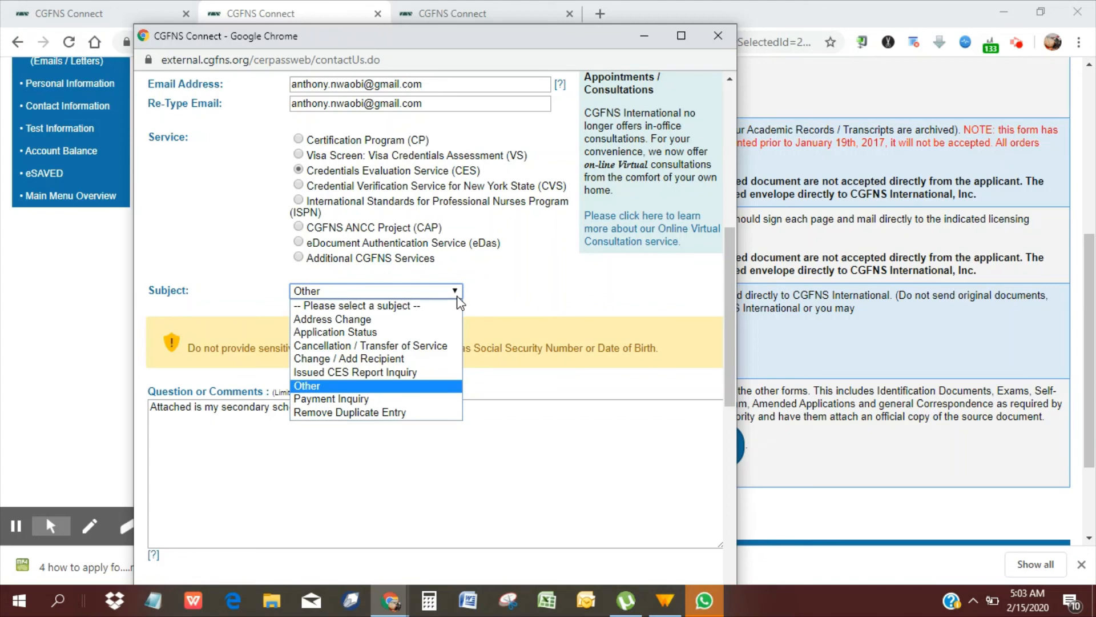
left_click(458, 296)
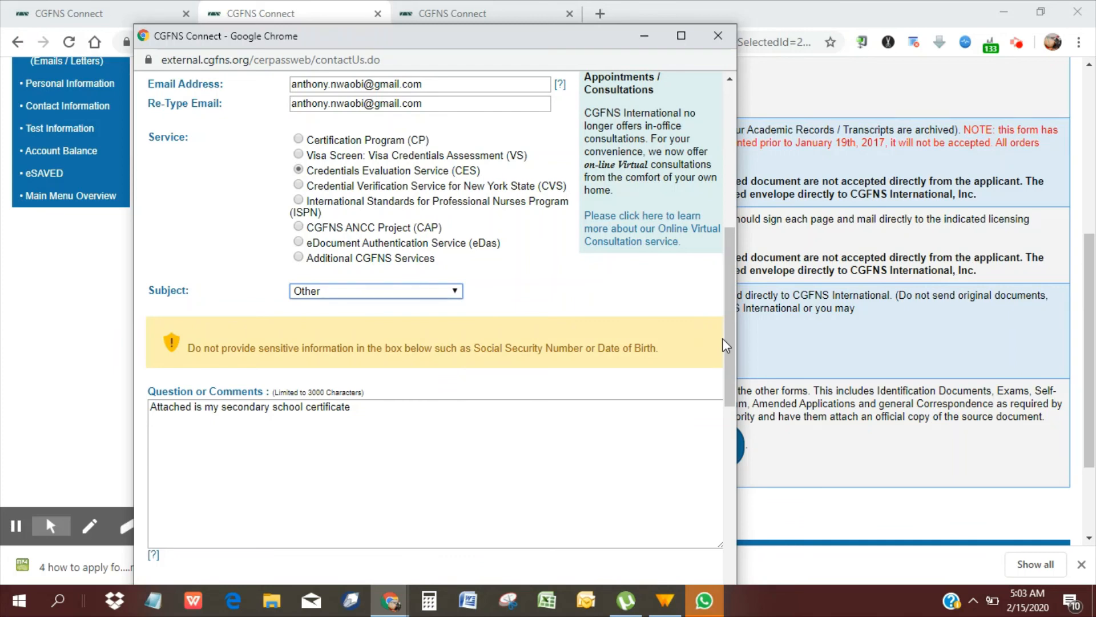
left_click_drag(726, 345, 729, 503)
left_click(394, 348)
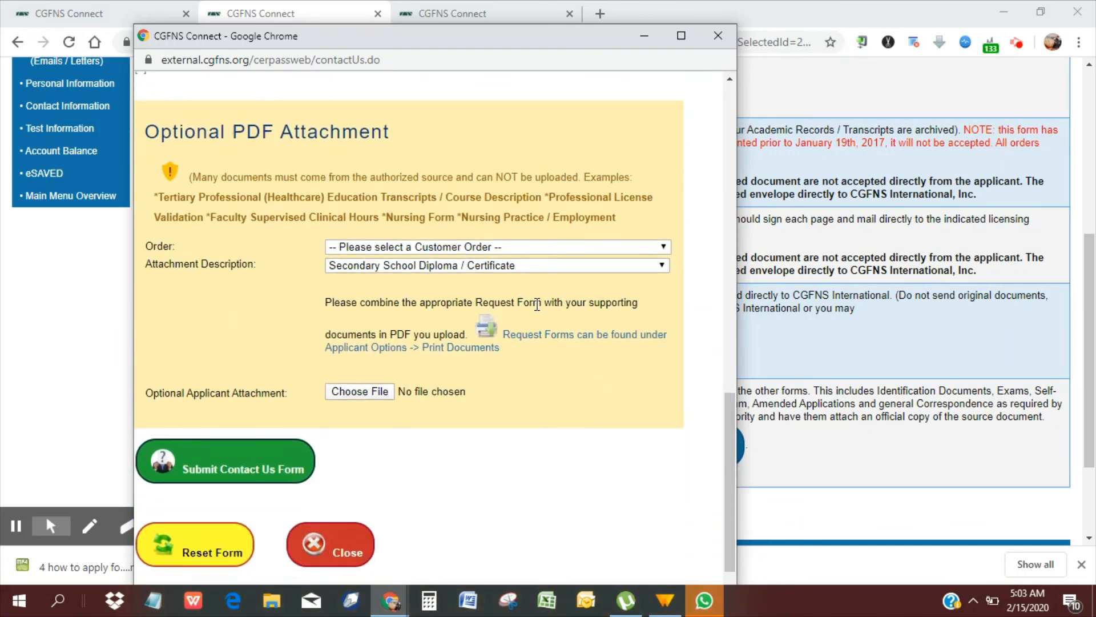
left_click(499, 247)
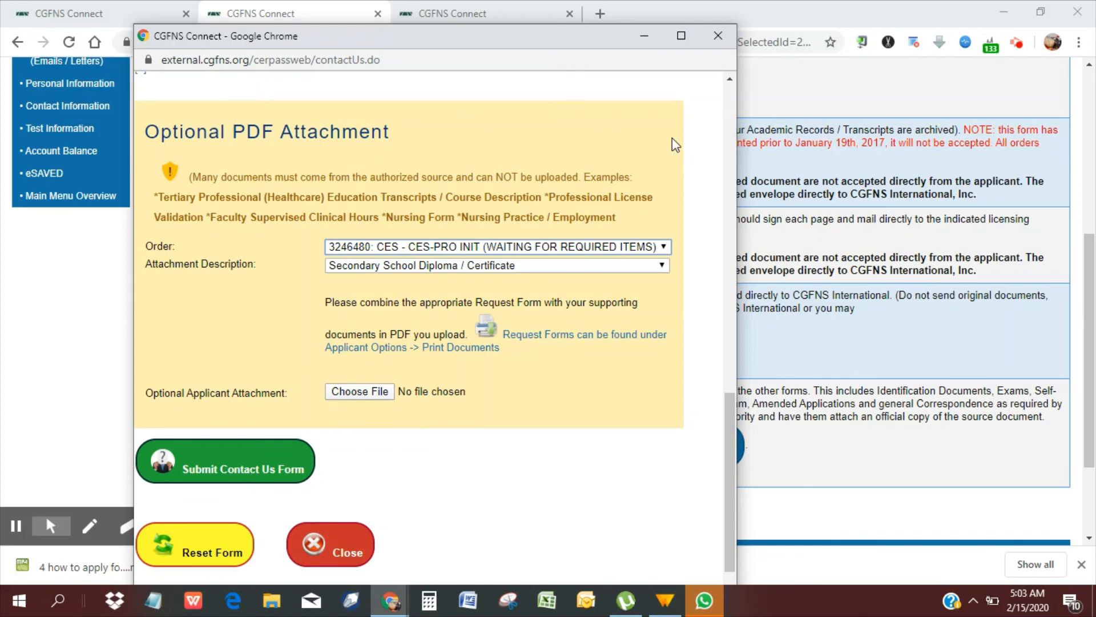
left_click(717, 37)
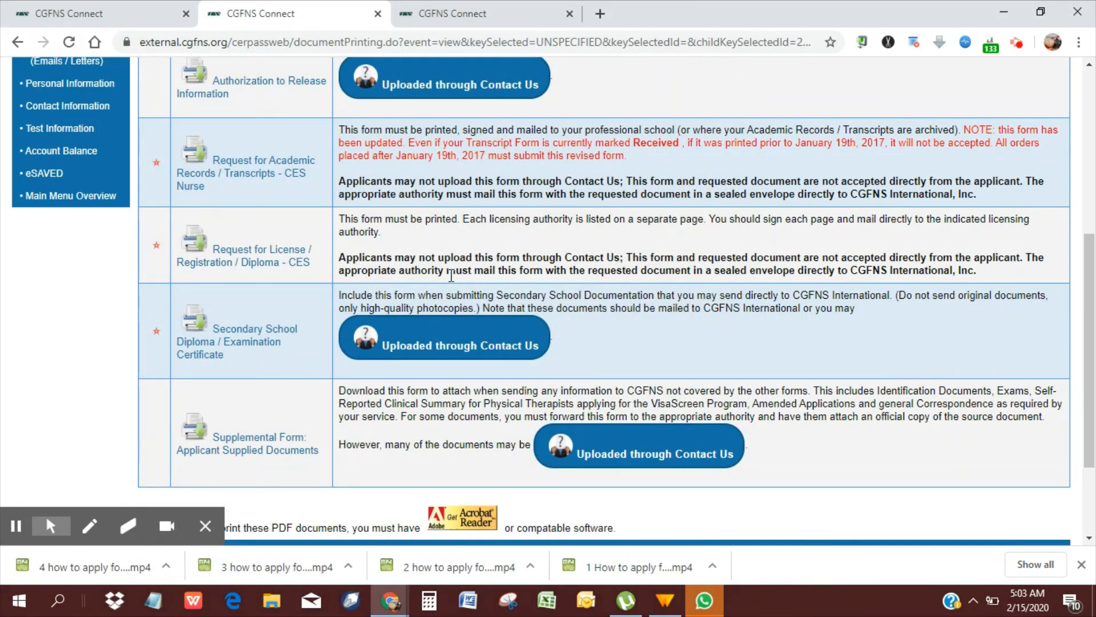
Switch to the order requirements tab and review the status of each required item.
left_click(455, 8)
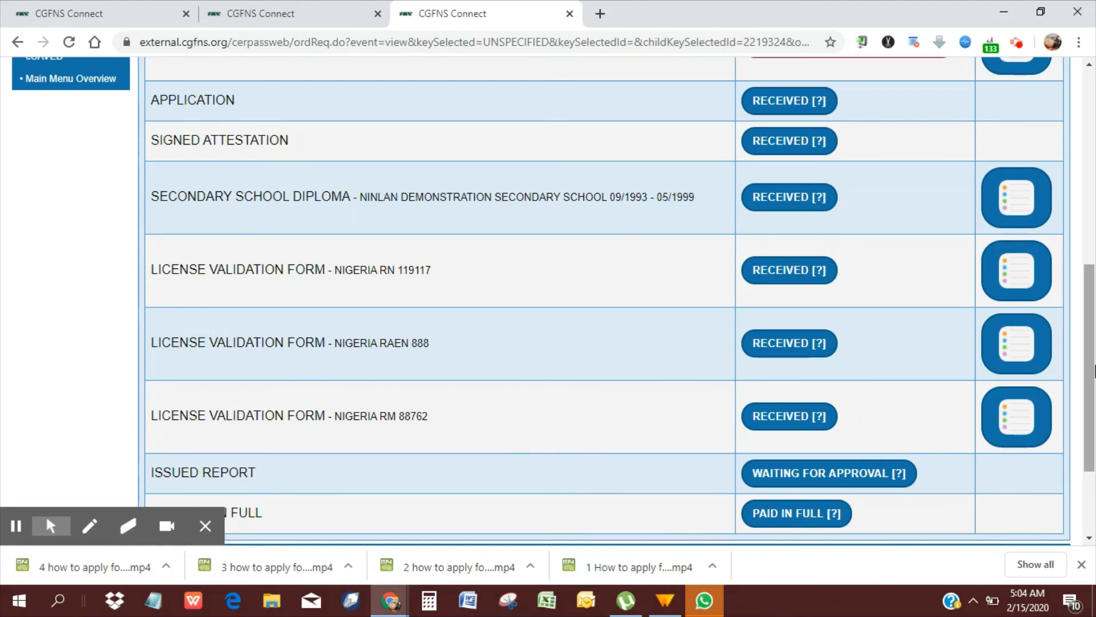
left_click_drag(1090, 370, 1088, 417)
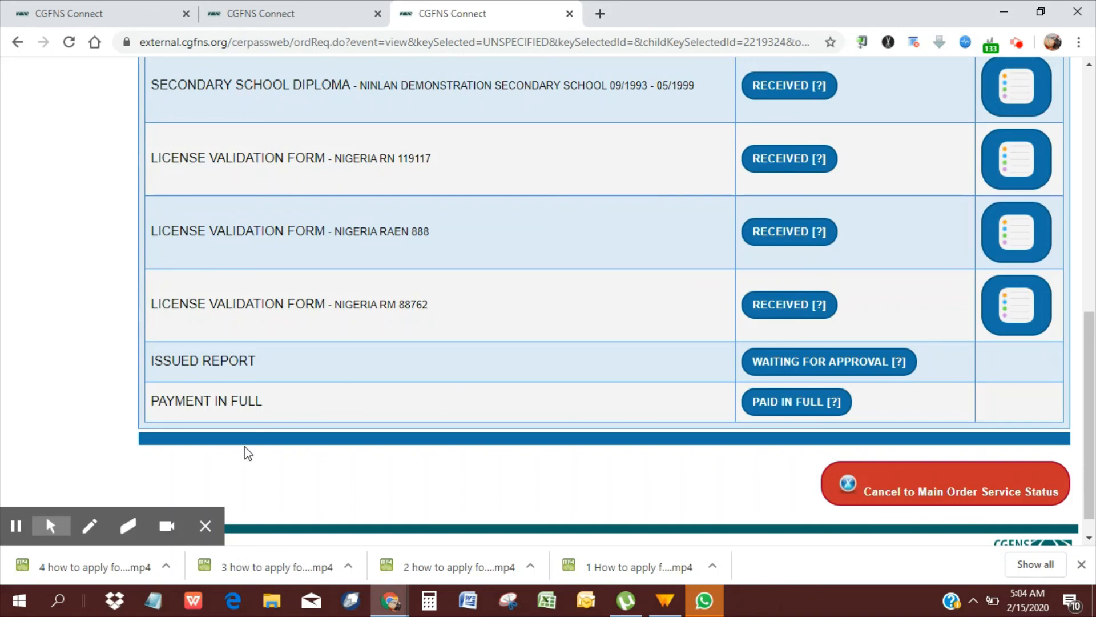
mouse_move(98, 511)
left_click(51, 528)
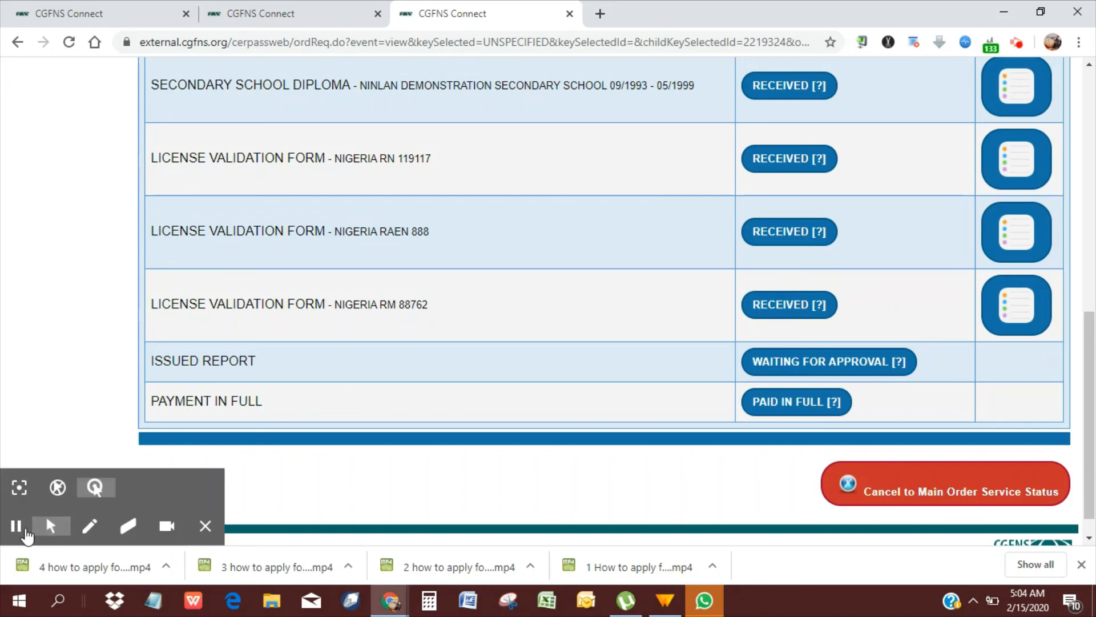